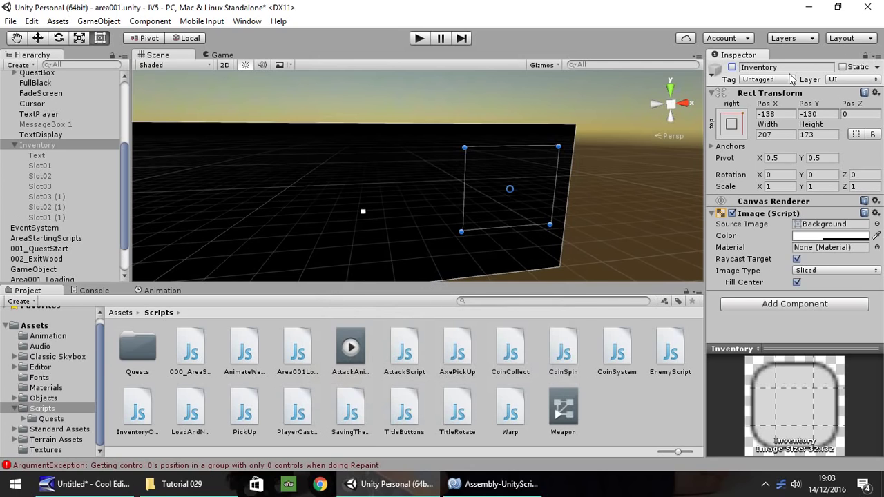
Enable the Inventory object and create an InventoryImages folder inside Textures
{"action": "left_click", "coordinate": [732, 67]}
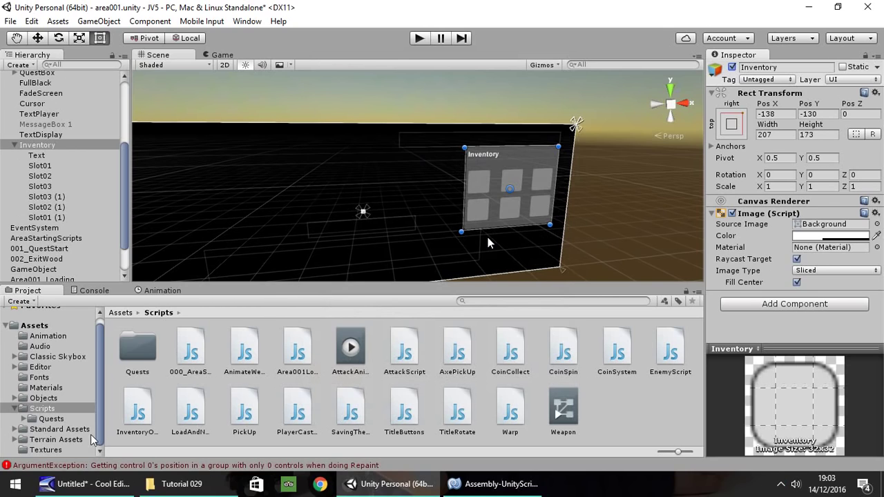
{"action": "left_click", "coordinate": [38, 450]}
{"action": "right_click", "coordinate": [39, 451]}
{"action": "mouse_move", "coordinate": [150, 214]}
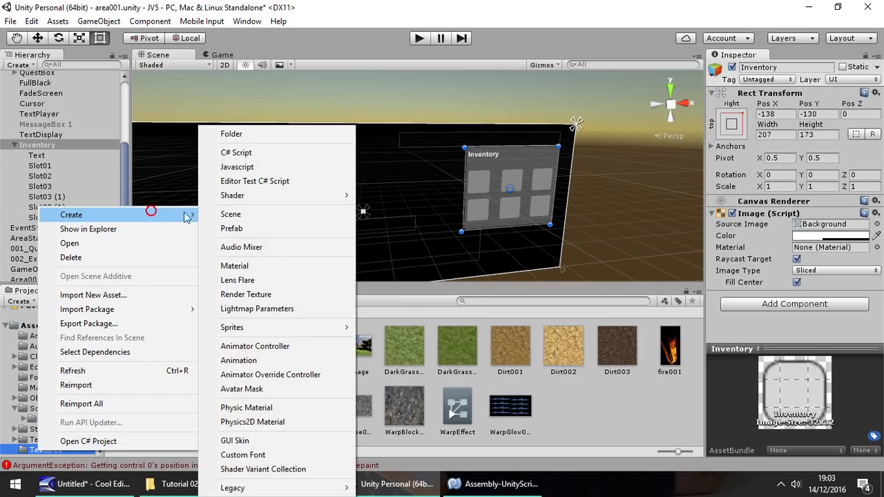
{"action": "left_click", "coordinate": [275, 140]}
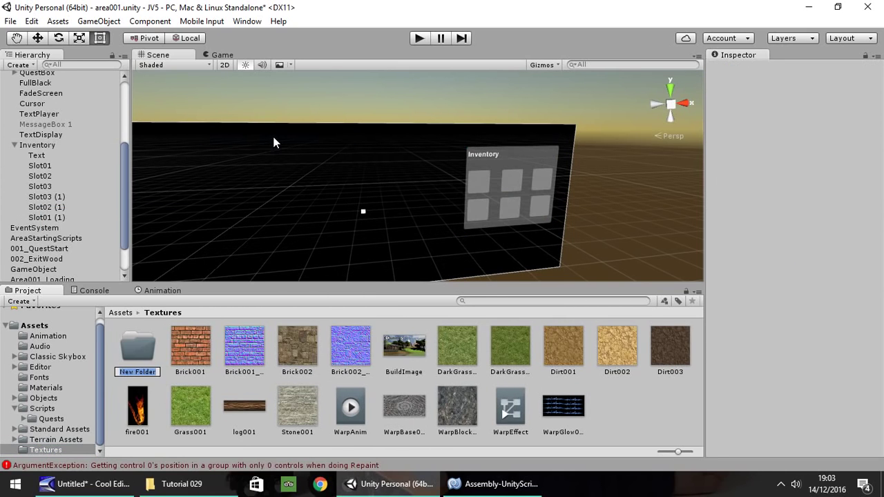
{"action": "type", "text": "Inventory"}
{"action": "type", "text": "Images"}
{"action": "key", "text": "Return"}
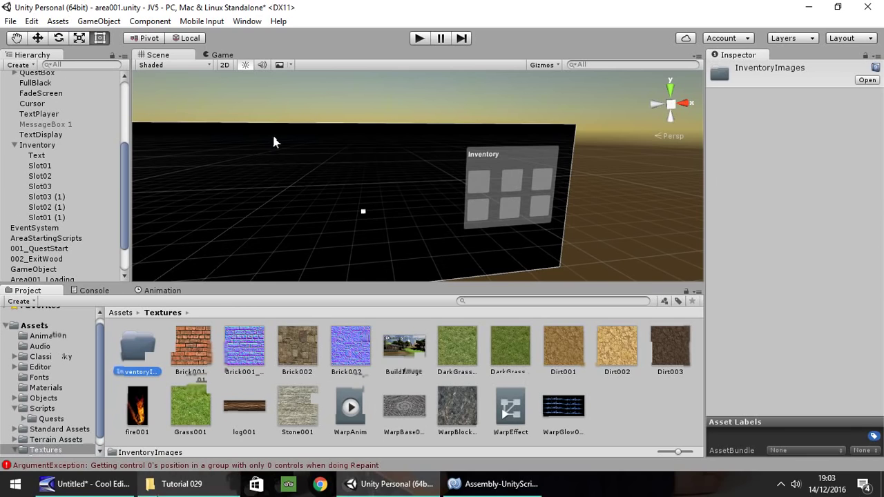
Import AxeImg.png from File Explorer into Unity's InventoryImages folder
{"action": "left_click", "coordinate": [180, 484]}
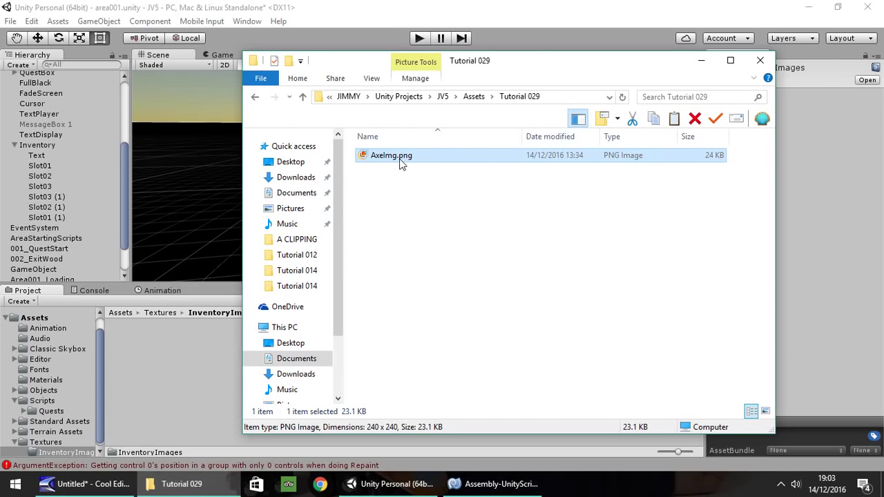
{"action": "left_click_drag", "start_coordinate": [399, 159], "coordinate": [143, 371]}
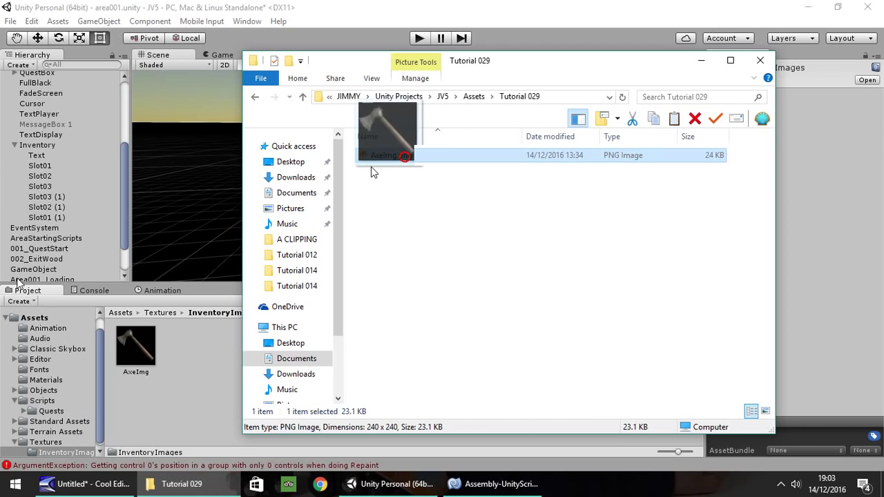
{"action": "left_click", "coordinate": [194, 371]}
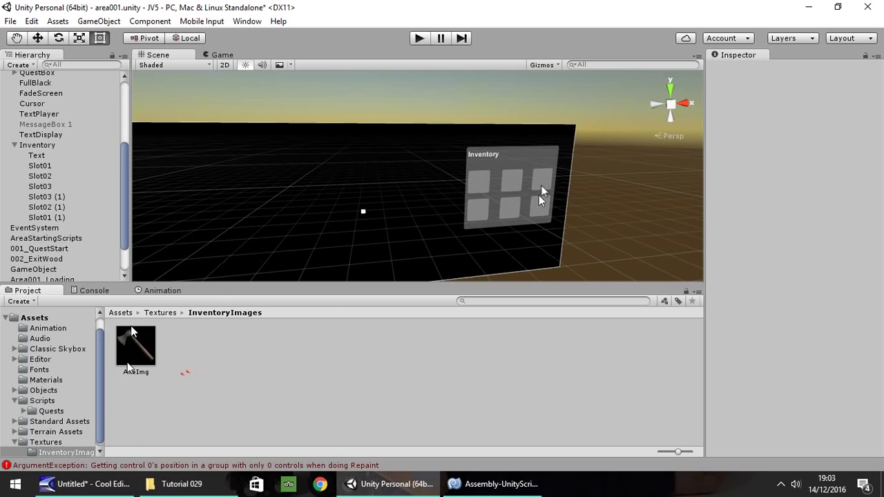
Add a UI Button under Slot01 and delete its Text child
{"action": "left_click", "coordinate": [32, 168]}
{"action": "right_click", "coordinate": [33, 168]}
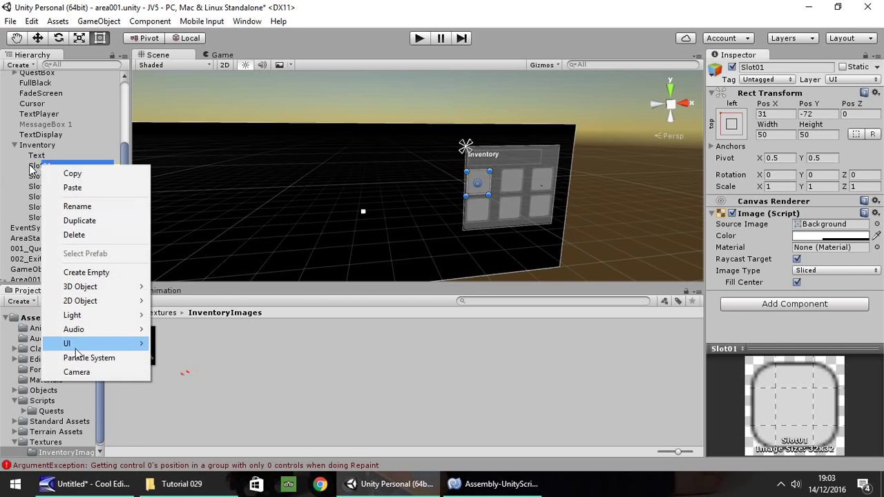
{"action": "mouse_move", "coordinate": [75, 349]}
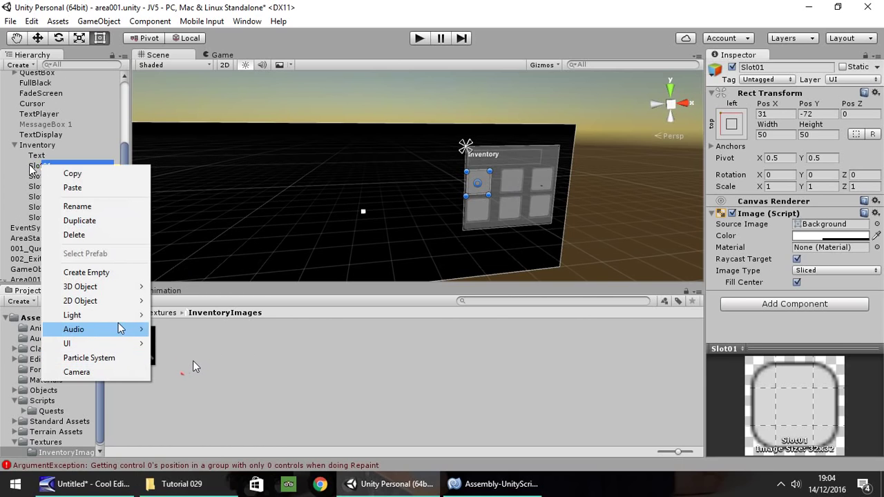
{"action": "left_click", "coordinate": [200, 215]}
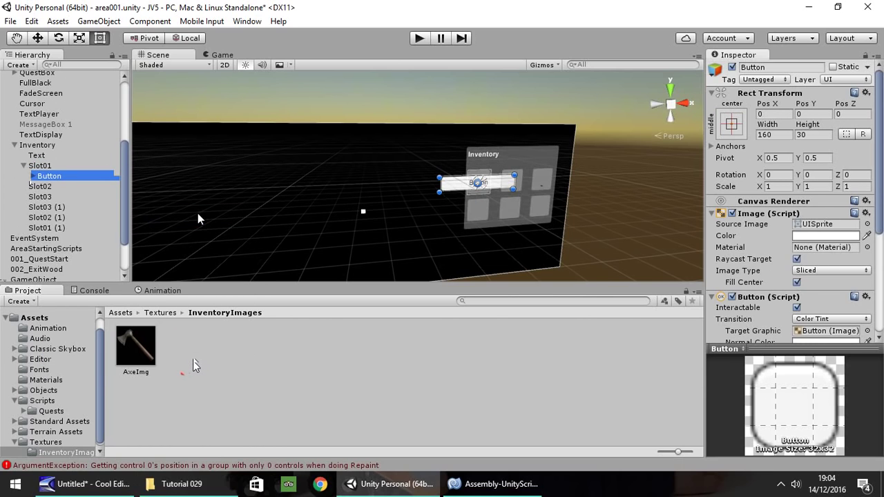
{"action": "left_click", "coordinate": [32, 176]}
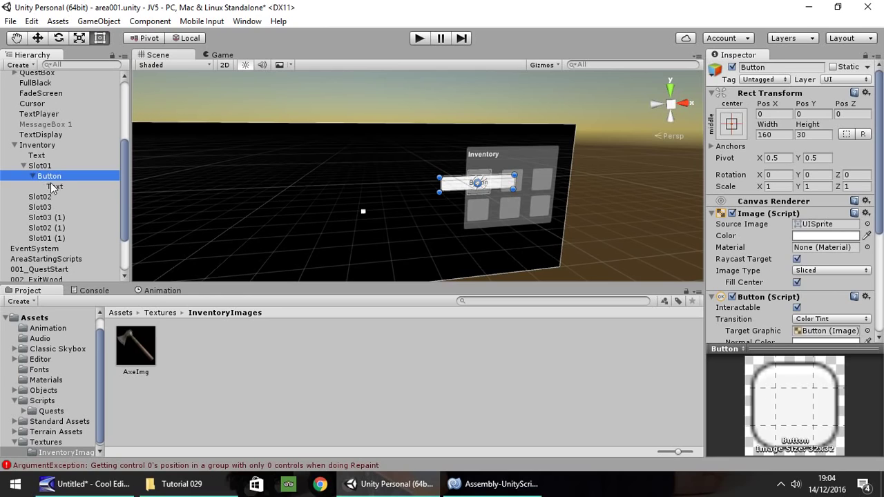
{"action": "left_click", "coordinate": [55, 186]}
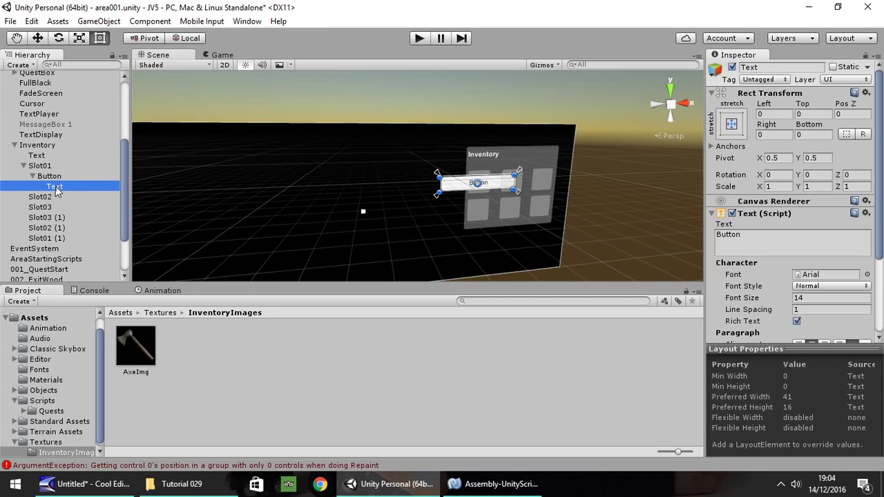
{"action": "key", "text": "Delete"}
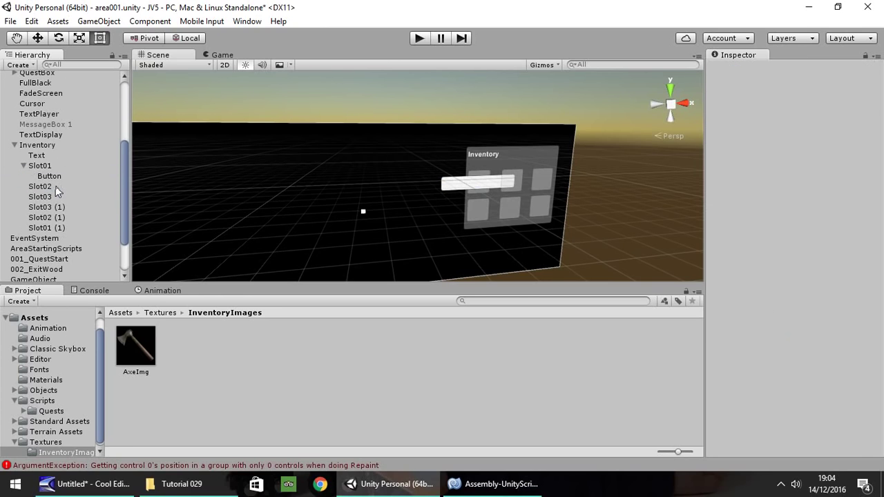
Rename the new button to ItemImage
{"action": "left_click", "coordinate": [50, 176]}
{"action": "right_click", "coordinate": [56, 176]}
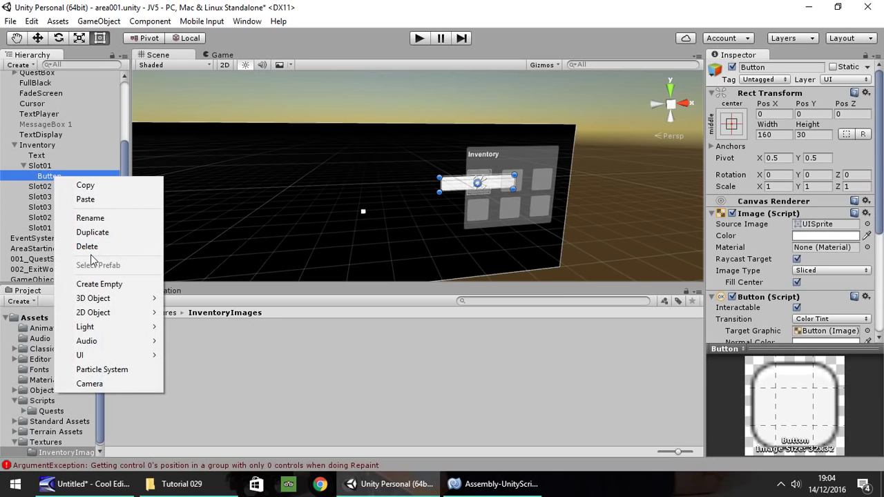
{"action": "left_click", "coordinate": [95, 219]}
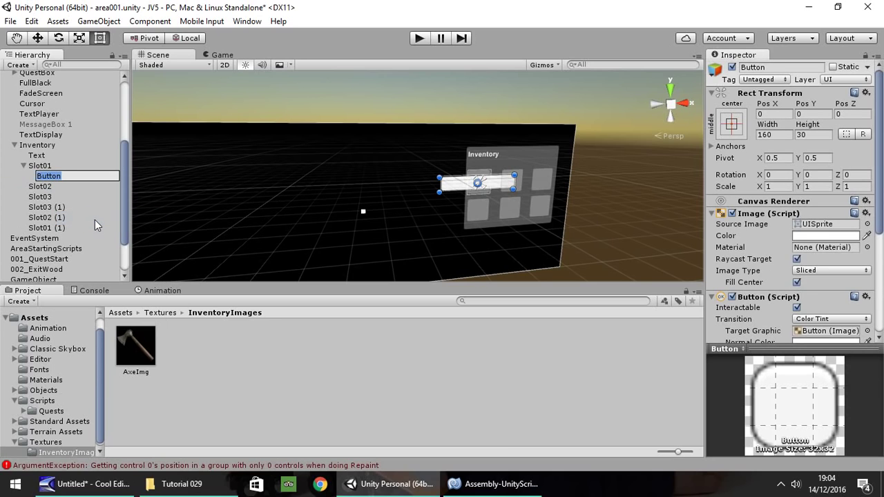
{"action": "type", "text": "ItemImage"}
{"action": "key", "text": "Return"}
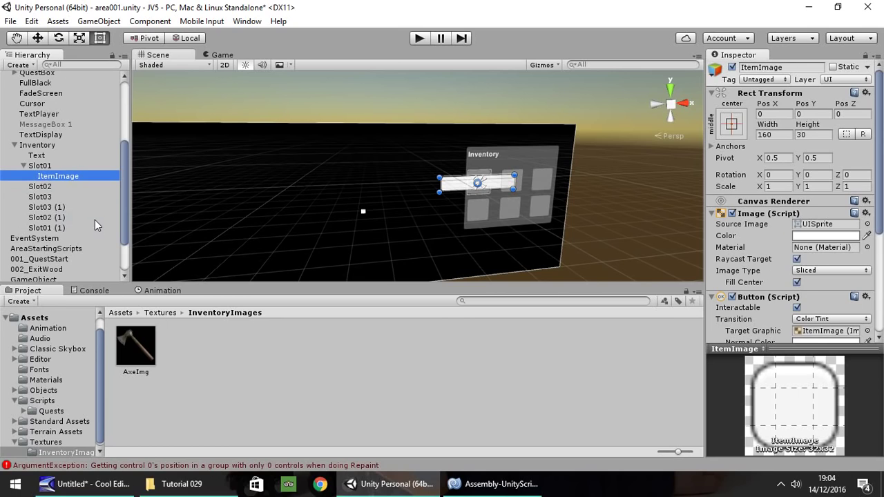
Duplicate the AxeImg texture and name the copy AxeImg_Sprite
{"action": "left_click", "coordinate": [136, 345]}
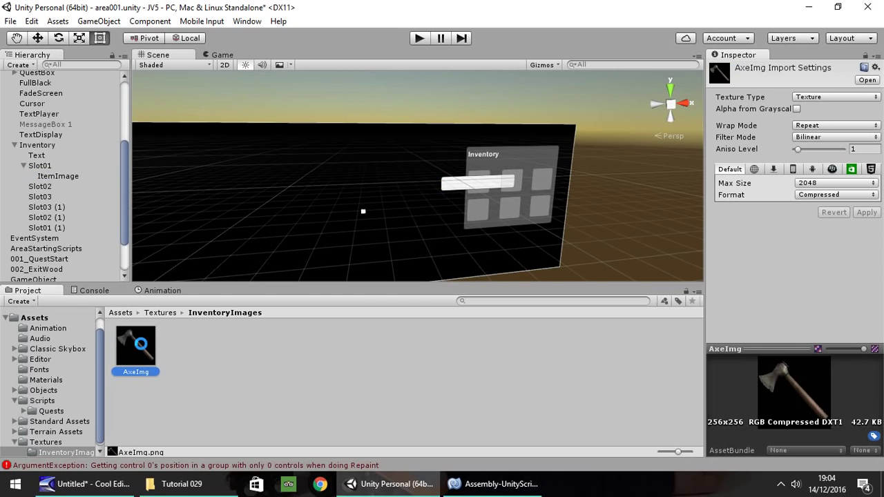
{"action": "key", "text": "ctrl+d"}
{"action": "right_click", "coordinate": [186, 351]}
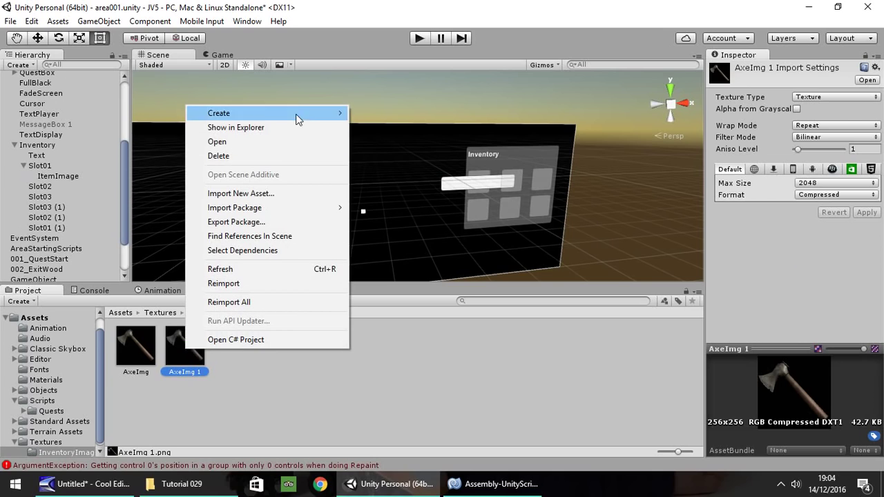
{"action": "key", "text": "Escape"}
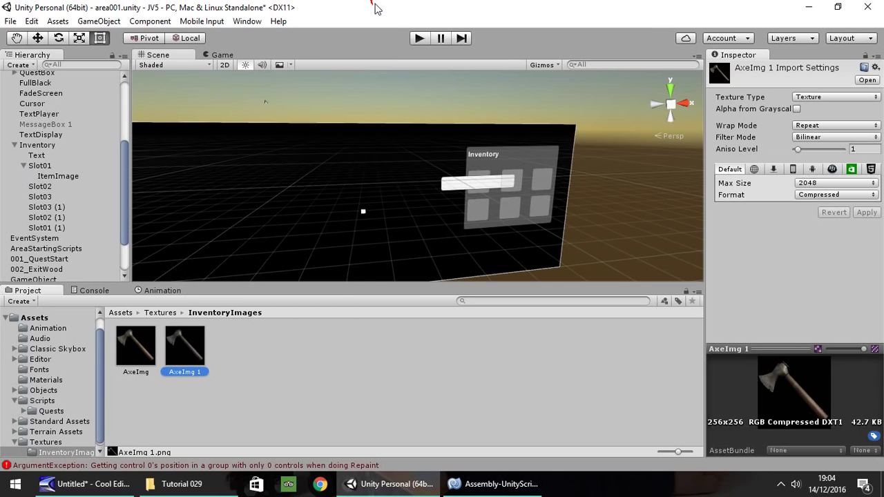
{"action": "key", "text": "F2"}
{"action": "double_click", "coordinate": [199, 372]}
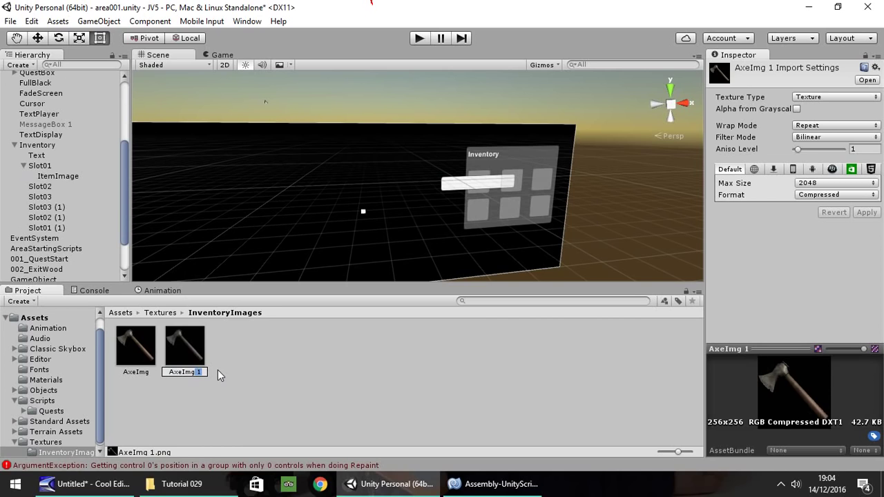
{"action": "key", "text": "BackSpace"}
{"action": "key", "text": "BackSpace"}
{"action": "type", "text": "_Sprite"}
{"action": "key", "text": "Return"}
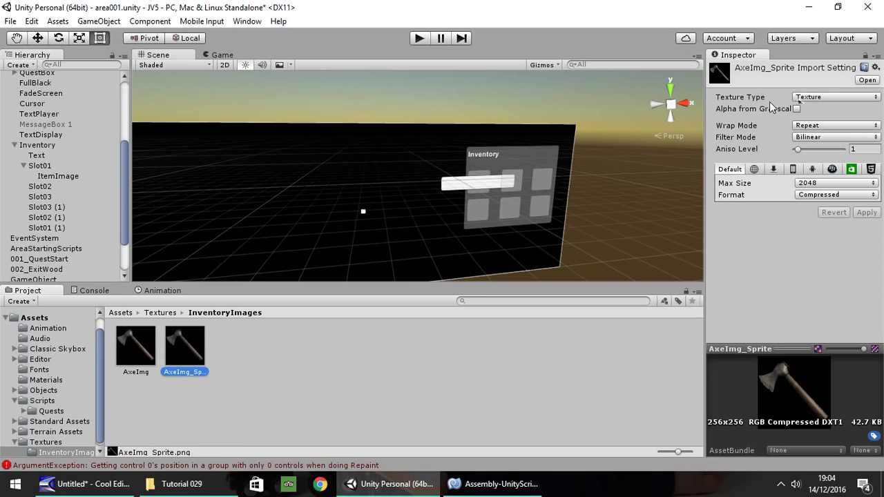
Set AxeImg_Sprite's Texture Type to Sprite (2D and UI) and apply
{"action": "left_click", "coordinate": [838, 97]}
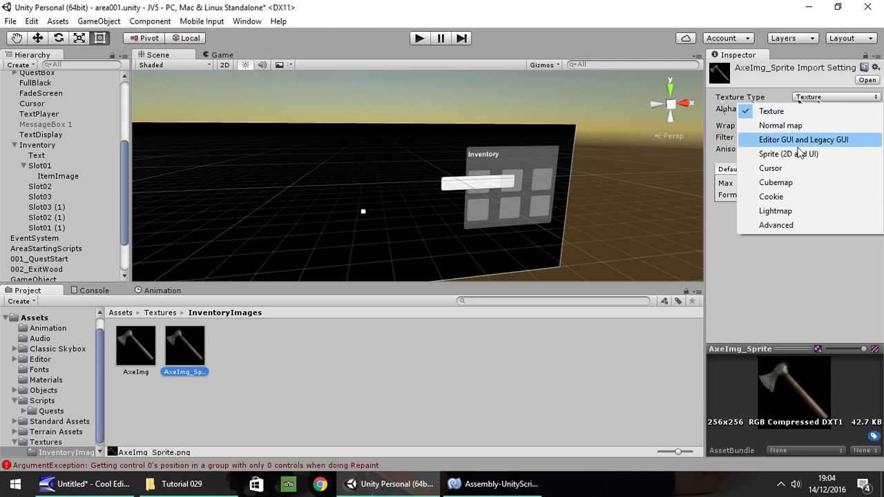
{"action": "left_click", "coordinate": [791, 154]}
{"action": "left_click", "coordinate": [866, 249]}
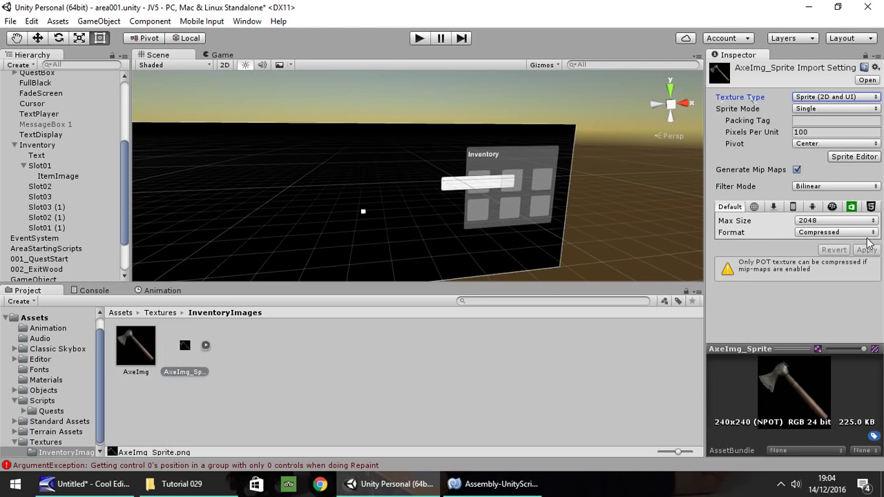
{"action": "left_click", "coordinate": [205, 345]}
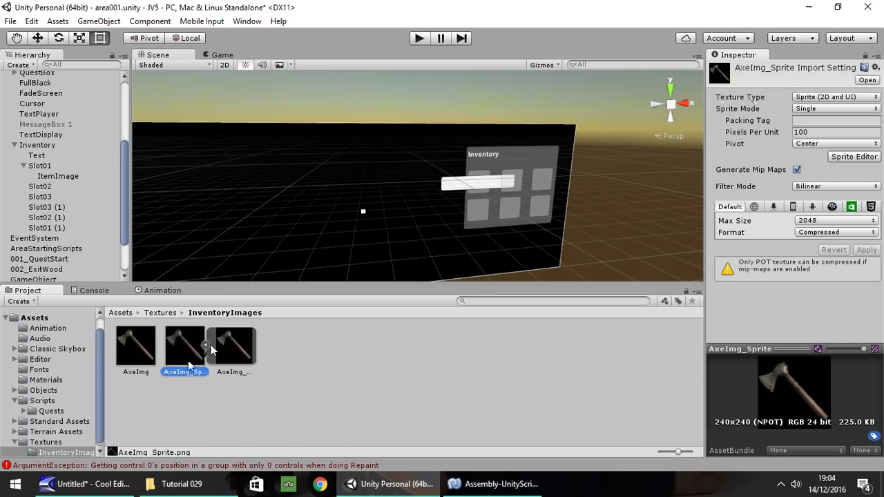
Give ItemImage the AxeImg_Sprite source image and size it into the first slot
{"action": "left_click", "coordinate": [205, 345]}
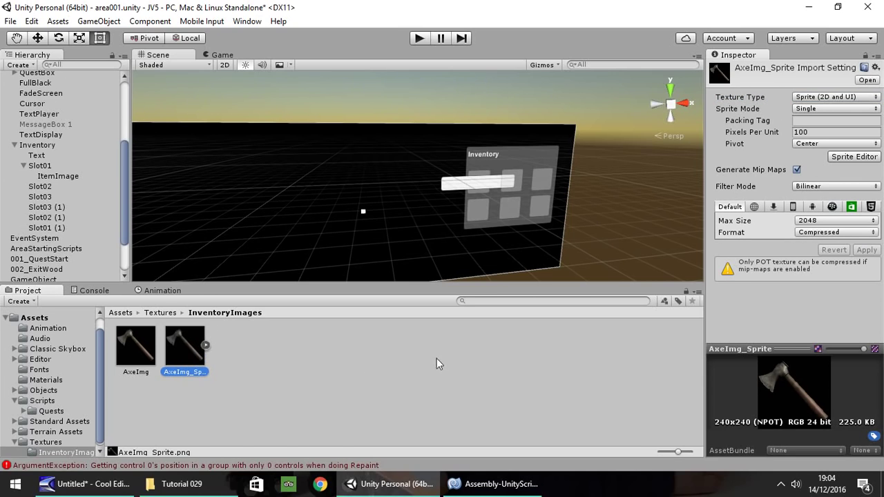
{"action": "left_click", "coordinate": [67, 178]}
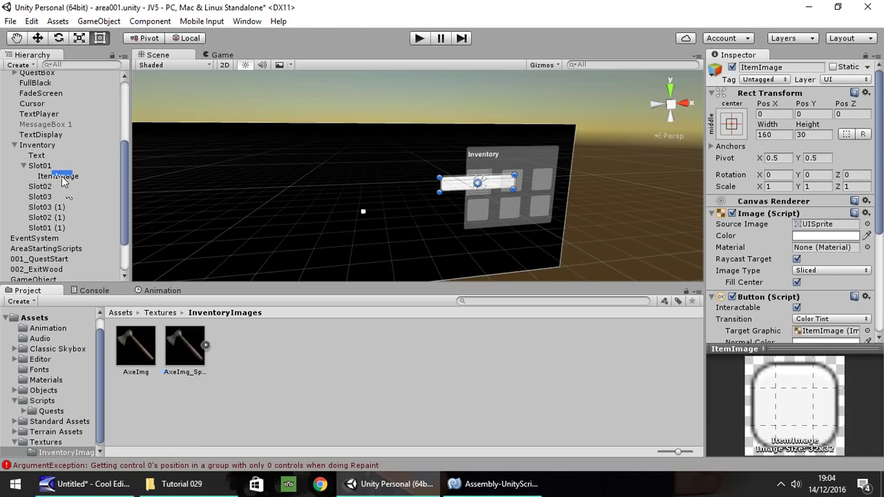
{"action": "left_click_drag", "start_coordinate": [201, 358], "coordinate": [817, 228]}
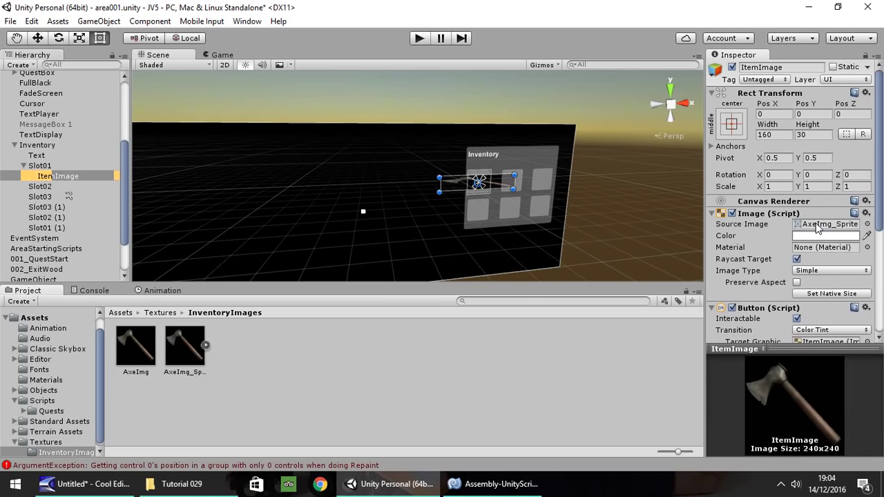
{"action": "scroll", "coordinate": [469, 169], "scroll_direction": "up", "scroll_amount": 2}
{"action": "scroll", "coordinate": [478, 167], "scroll_direction": "up", "scroll_amount": 3}
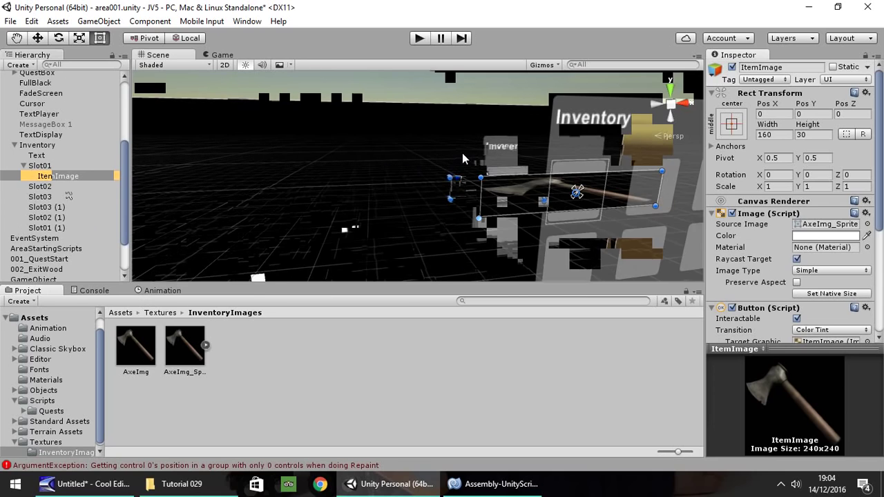
{"action": "left_click_drag", "start_coordinate": [421, 141], "coordinate": [368, 125], "text": "alt"}
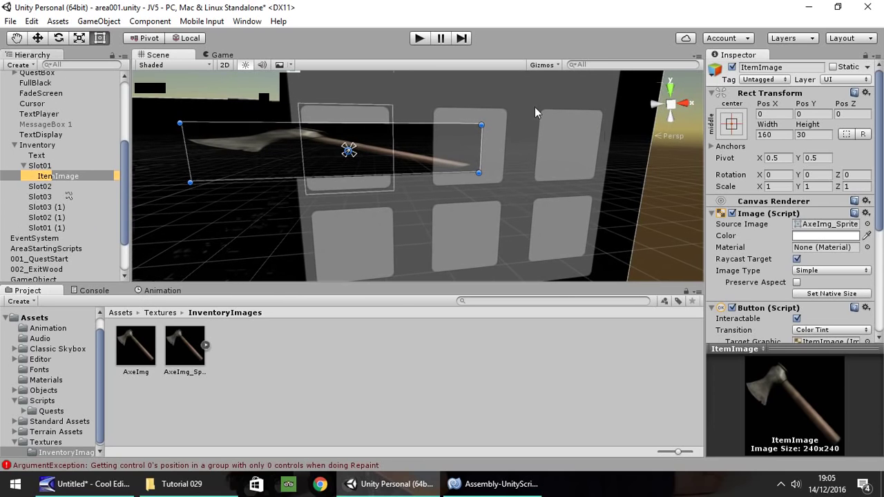
{"action": "left_click_drag", "start_coordinate": [479, 173], "coordinate": [285, 192]}
{"action": "left_click_drag", "start_coordinate": [265, 163], "coordinate": [357, 146]}
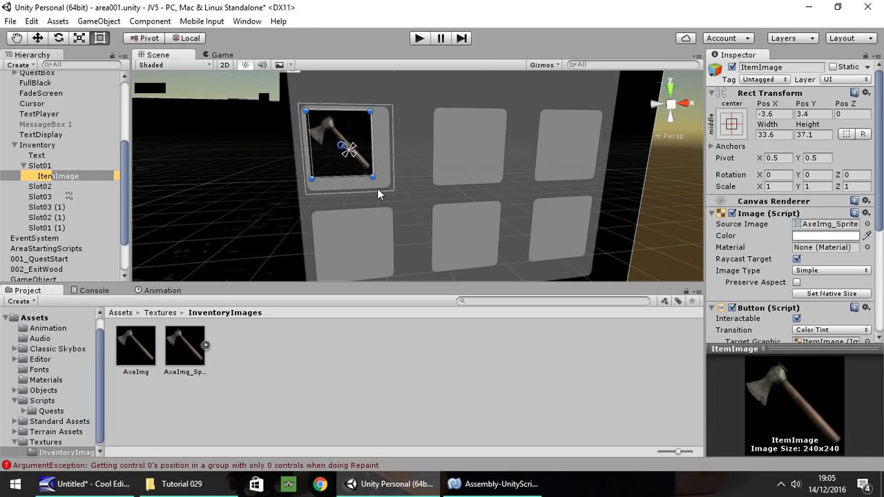
{"action": "left_click_drag", "start_coordinate": [381, 184], "coordinate": [388, 190]}
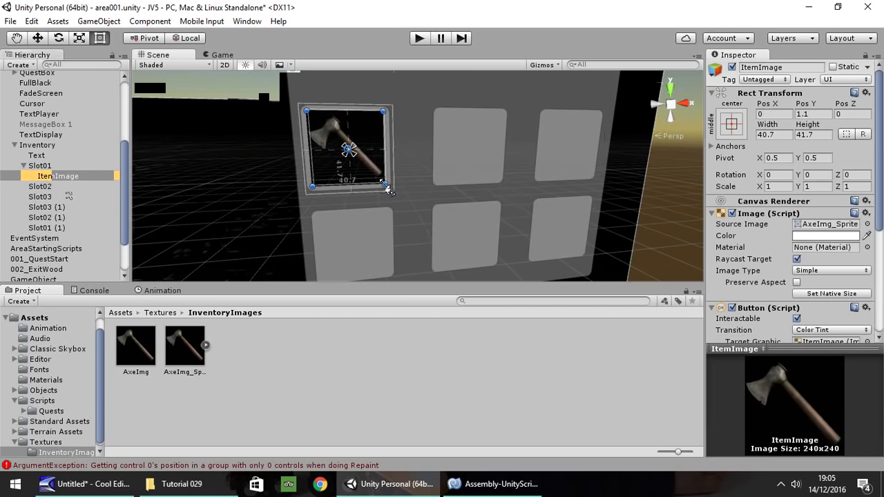
Apply the stretch-stretch anchor preset to ItemImage so it fills Slot01
{"action": "left_click", "coordinate": [733, 123]}
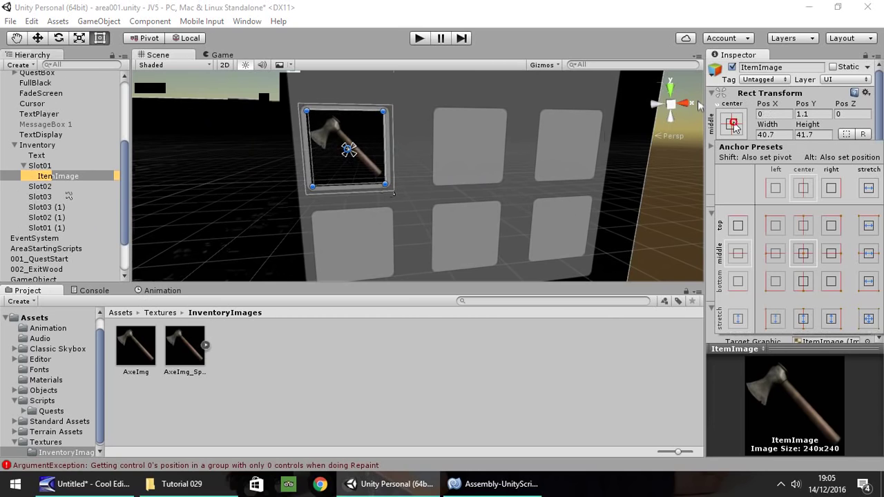
{"action": "left_click", "coordinate": [868, 319]}
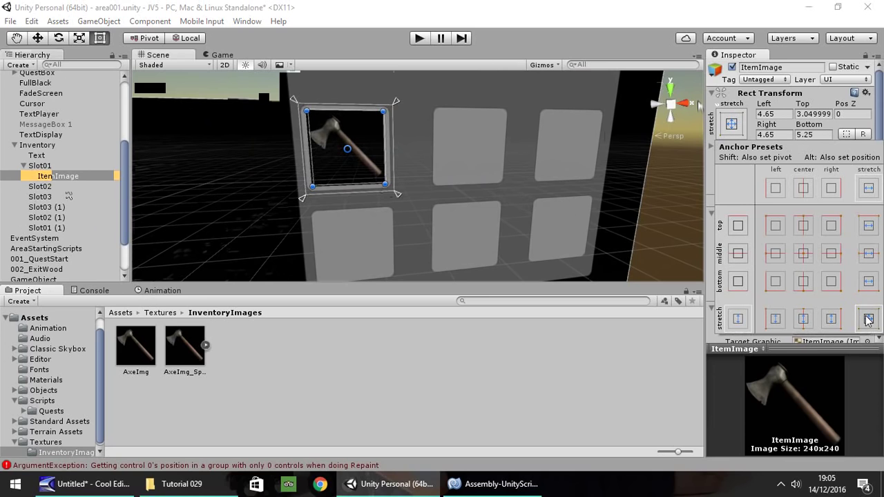
{"action": "left_click", "coordinate": [867, 319]}
{"action": "left_click", "coordinate": [361, 42]}
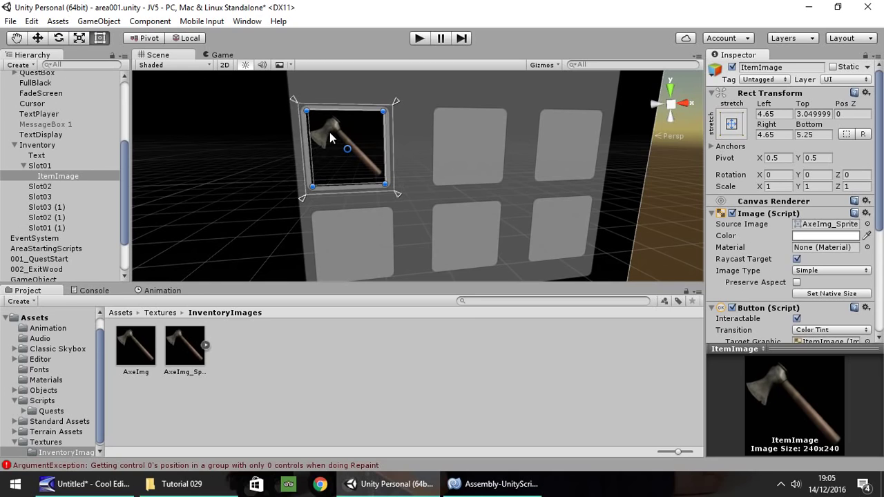
{"action": "scroll", "coordinate": [329, 132], "scroll_direction": "down", "scroll_amount": 6}
{"action": "middle_click_drag", "start_coordinate": [253, 167], "coordinate": [343, 167]}
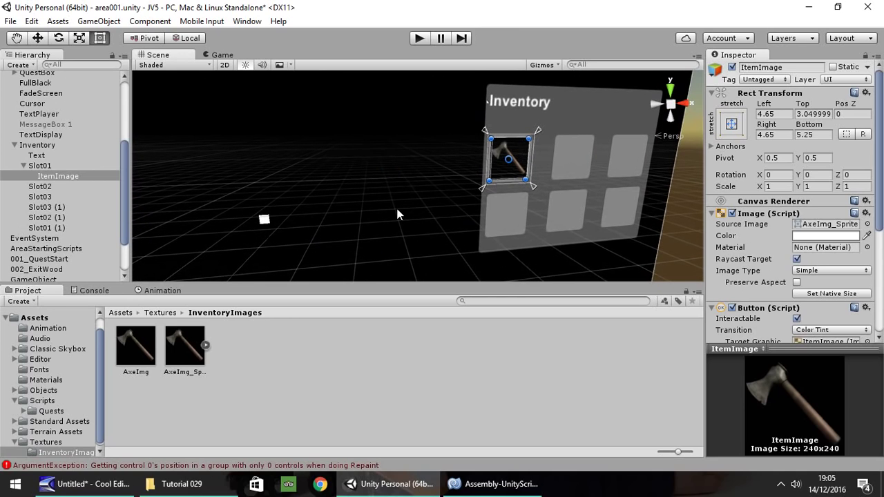
Add a UI Panel under Inventory, placed to its left with a raised bottom edge
{"action": "left_click", "coordinate": [38, 147]}
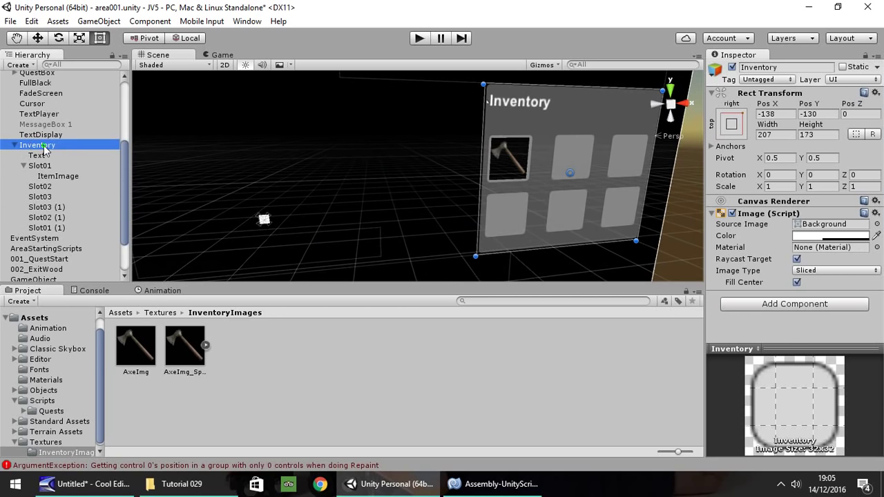
{"action": "right_click", "coordinate": [38, 147]}
{"action": "left_click", "coordinate": [88, 322]}
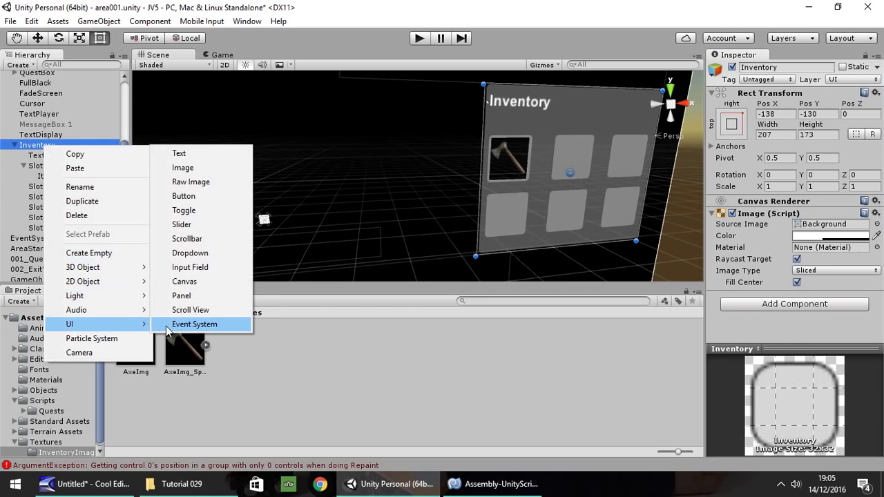
{"action": "left_click", "coordinate": [181, 296]}
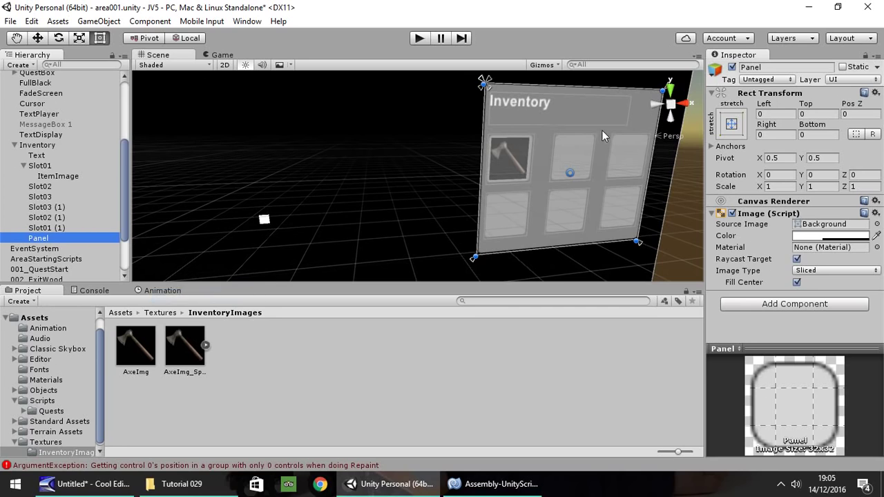
{"action": "left_click_drag", "start_coordinate": [641, 129], "coordinate": [447, 126]}
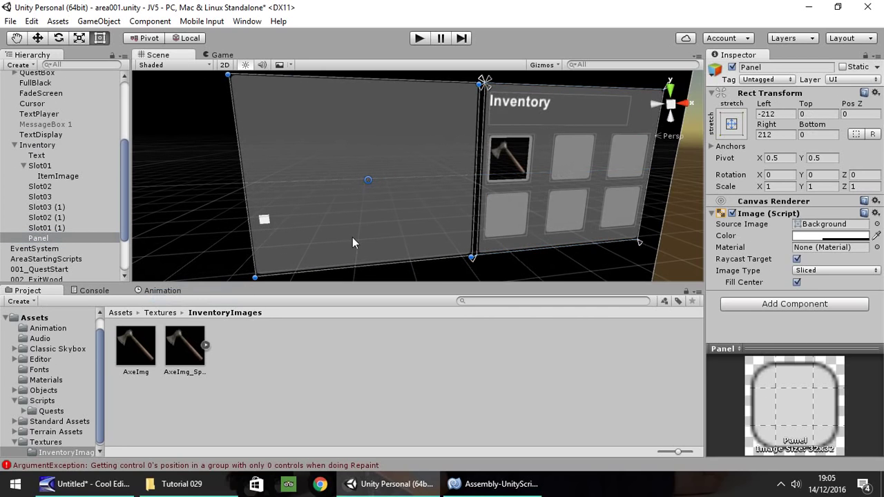
{"action": "left_click_drag", "start_coordinate": [366, 269], "coordinate": [365, 202]}
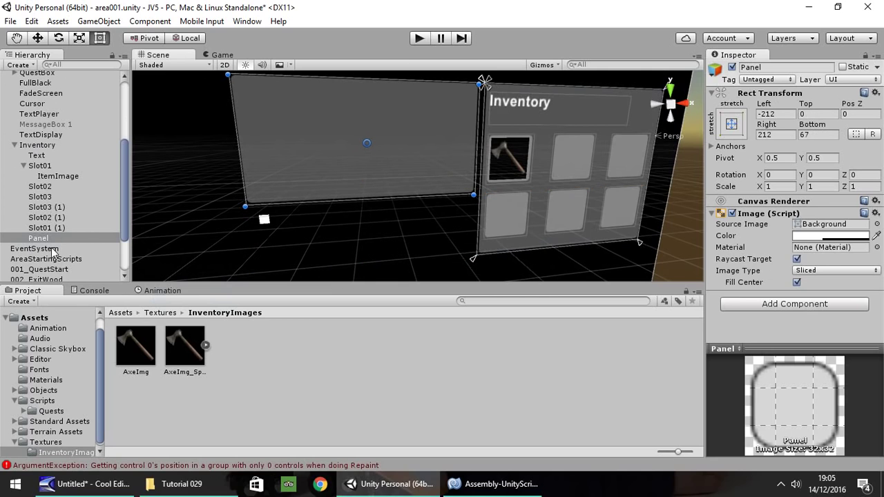
Rename the new panel to InfoPanel
{"action": "scroll", "coordinate": [54, 235], "scroll_direction": "down", "scroll_amount": 3}
{"action": "right_click", "coordinate": [42, 175]}
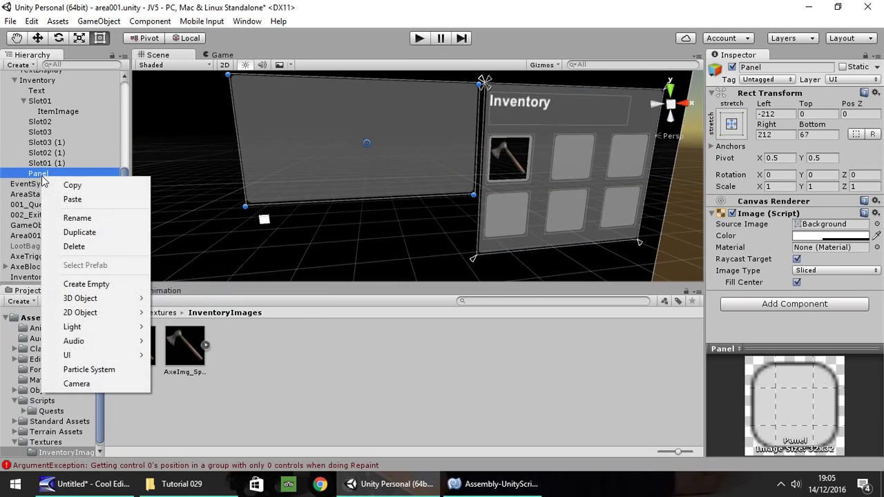
{"action": "left_click", "coordinate": [80, 220]}
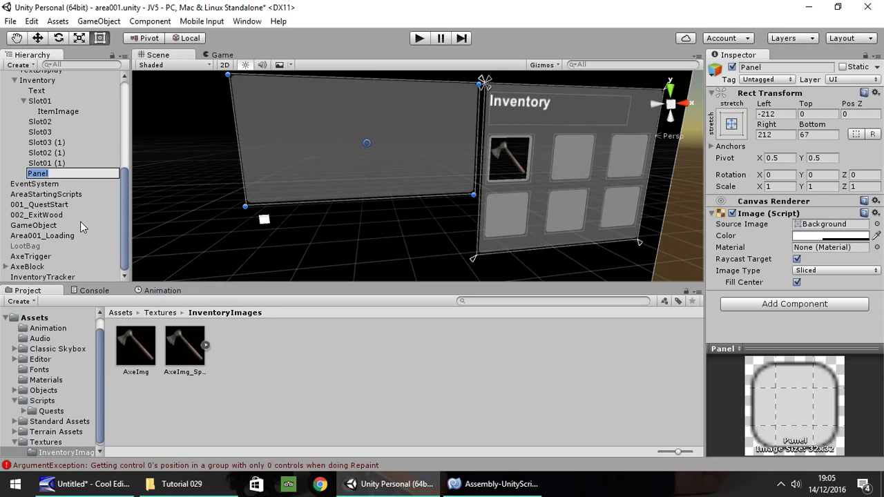
{"action": "type", "text": "InfoPanel"}
{"action": "key", "text": "Return"}
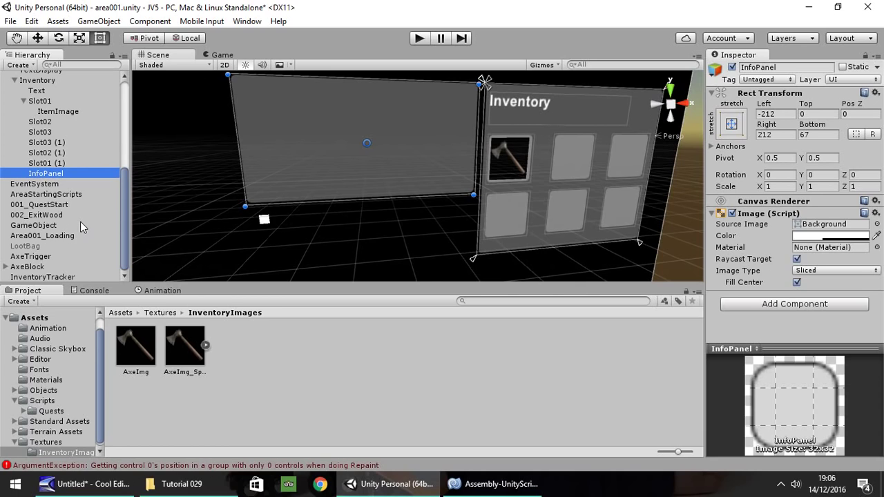
{"action": "right_click", "coordinate": [44, 174]}
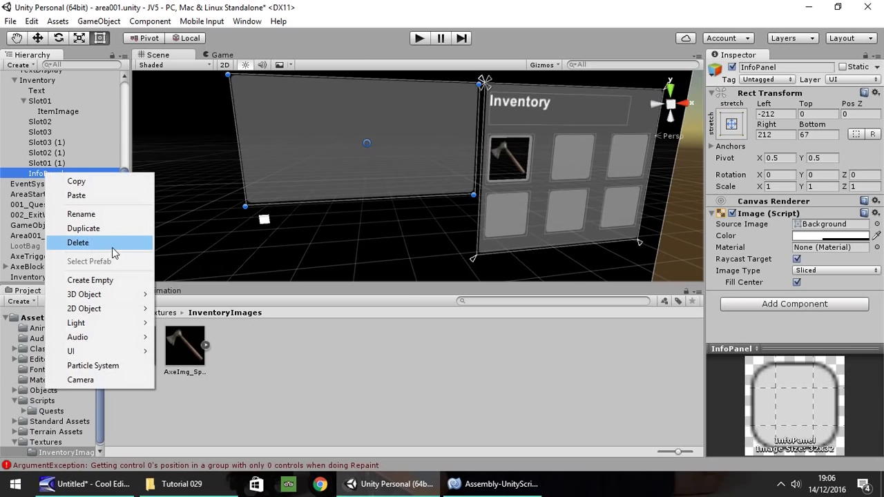
Add a Raw Image to InfoPanel showing AxeImg, sized about 66x69 at the panel's left
{"action": "mouse_move", "coordinate": [82, 352]}
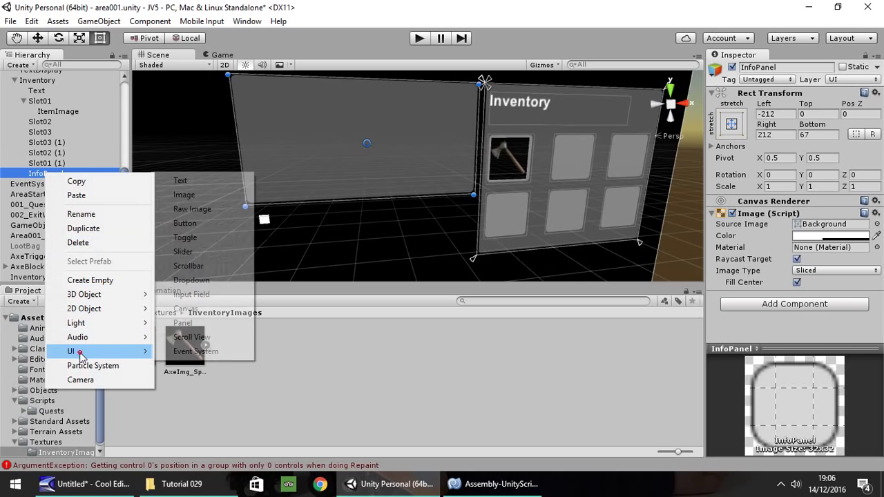
{"action": "left_click", "coordinate": [202, 208]}
{"action": "left_click", "coordinate": [134, 354]}
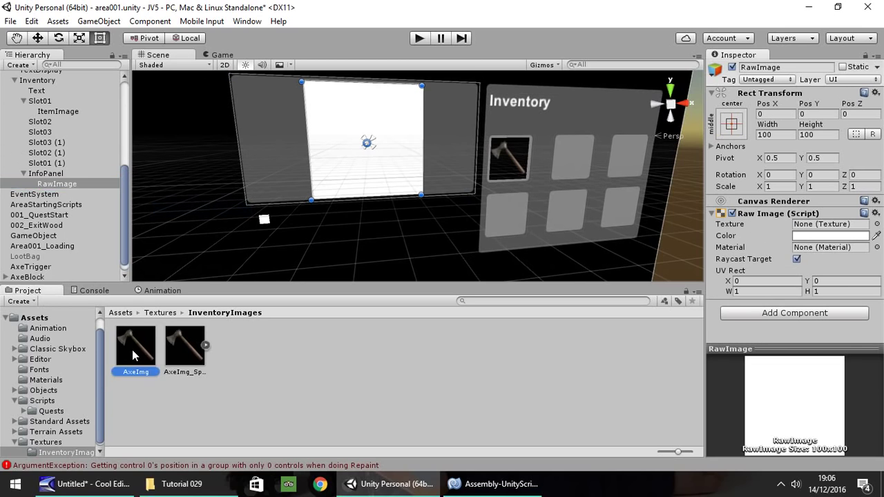
{"action": "left_click_drag", "start_coordinate": [133, 354], "coordinate": [828, 224]}
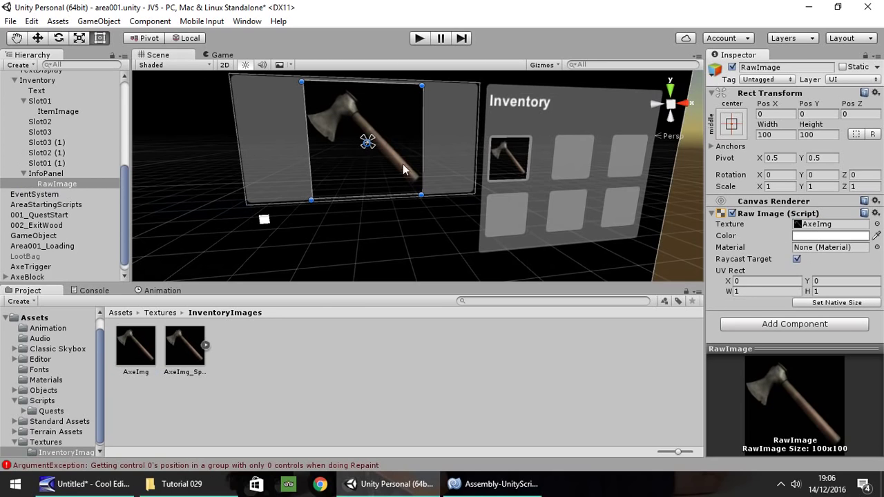
{"action": "left_click_drag", "start_coordinate": [422, 197], "coordinate": [396, 173]}
{"action": "left_click_drag", "start_coordinate": [376, 131], "coordinate": [314, 143]}
{"action": "left_click_drag", "start_coordinate": [341, 186], "coordinate": [330, 178]}
{"action": "left_click_drag", "start_coordinate": [301, 124], "coordinate": [302, 129]}
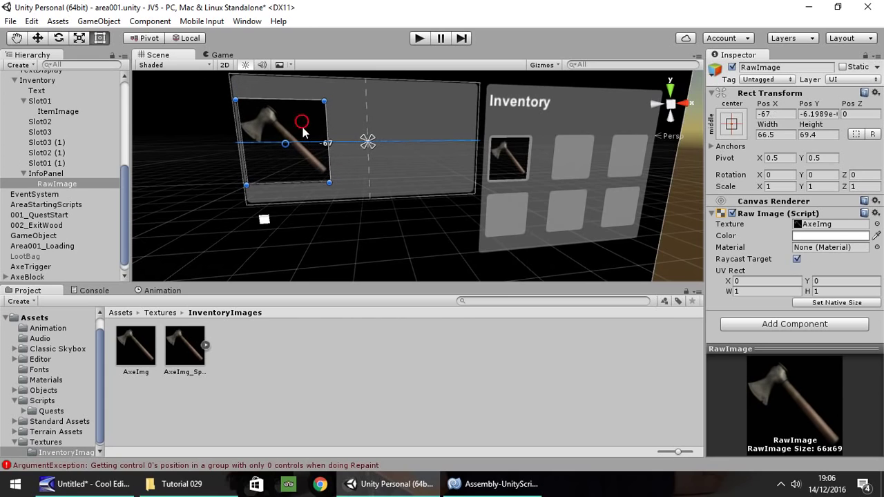
Rename the raw image to ItemImage
{"action": "right_click", "coordinate": [49, 187]}
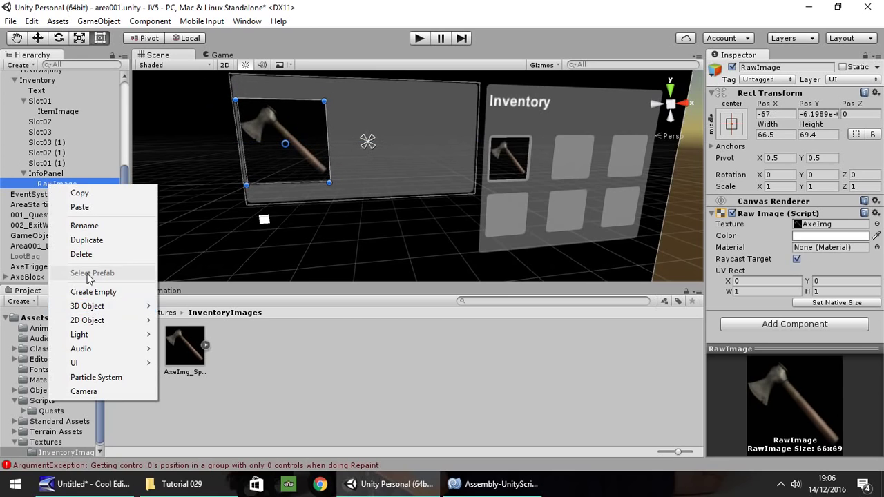
{"action": "left_click", "coordinate": [86, 227]}
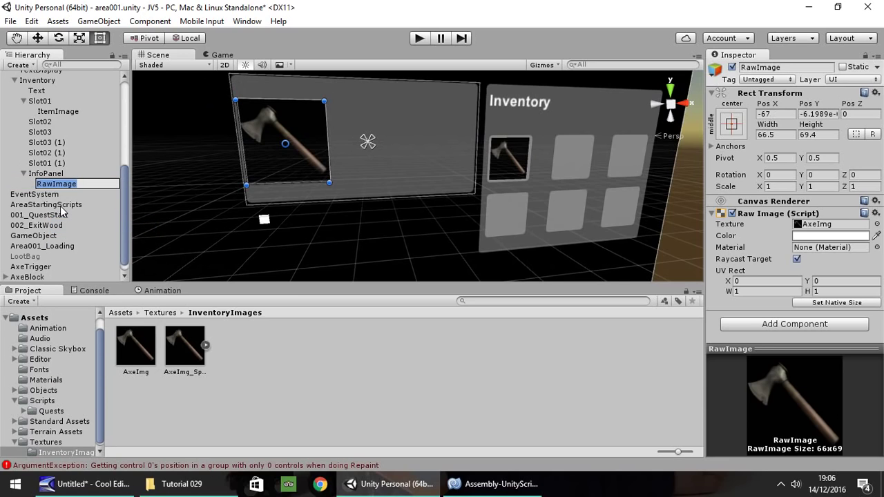
{"action": "type", "text": "ItemImage"}
{"action": "key", "text": "Return"}
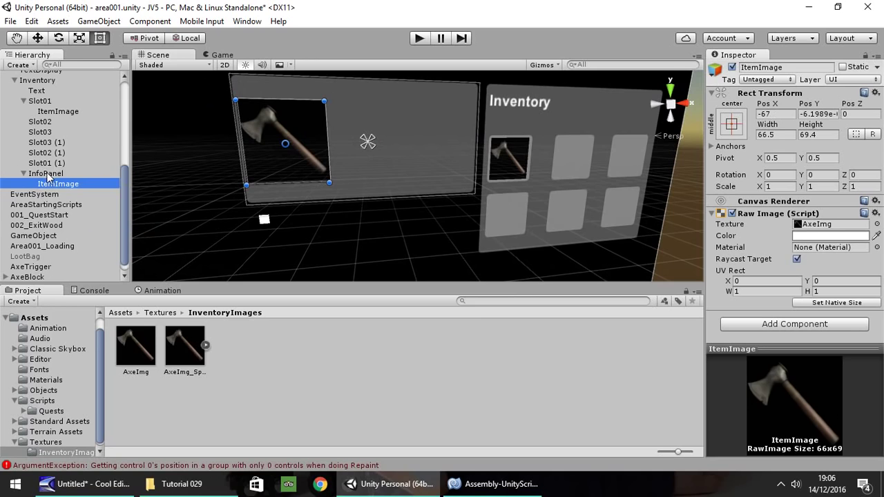
Add a Text element to InfoPanel, shrink it and anchor it top-right
{"action": "right_click", "coordinate": [56, 174]}
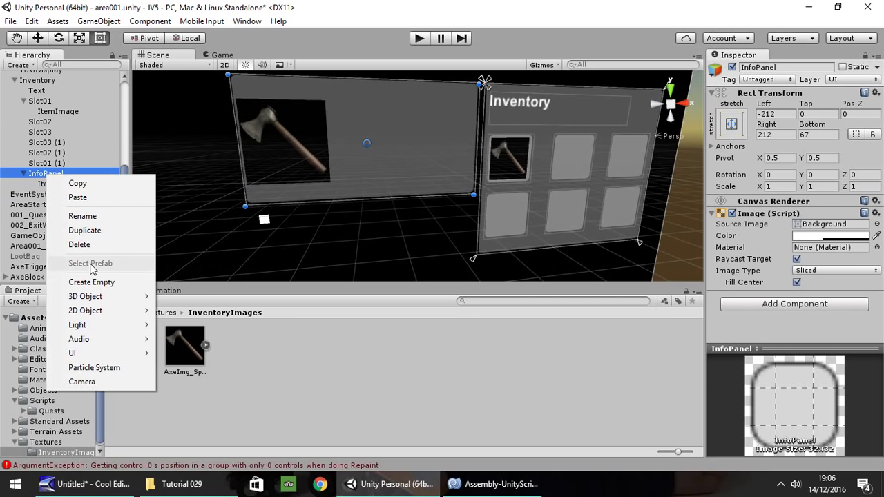
{"action": "mouse_move", "coordinate": [117, 353]}
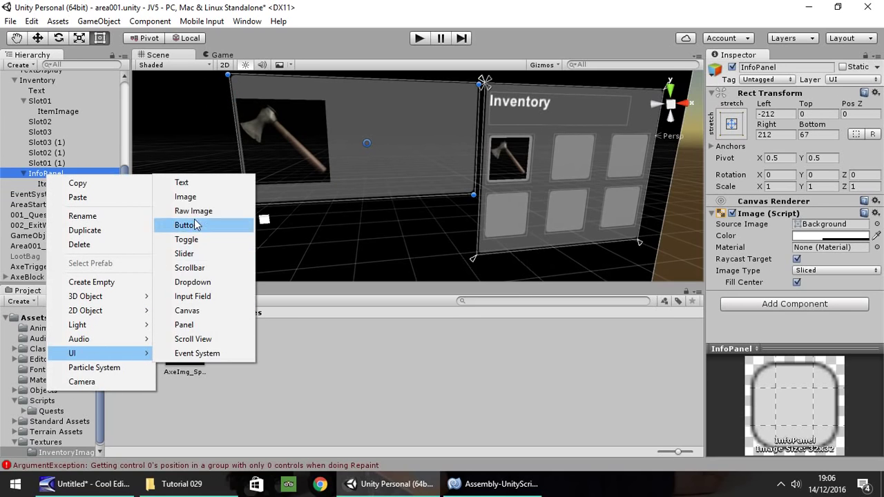
{"action": "left_click", "coordinate": [202, 184]}
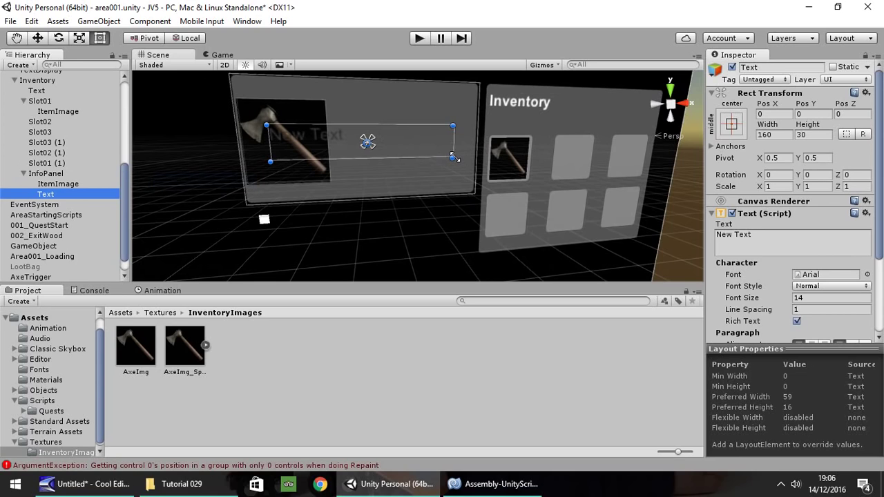
{"action": "left_click_drag", "start_coordinate": [452, 158], "coordinate": [458, 95]}
{"action": "left_click", "coordinate": [736, 123]}
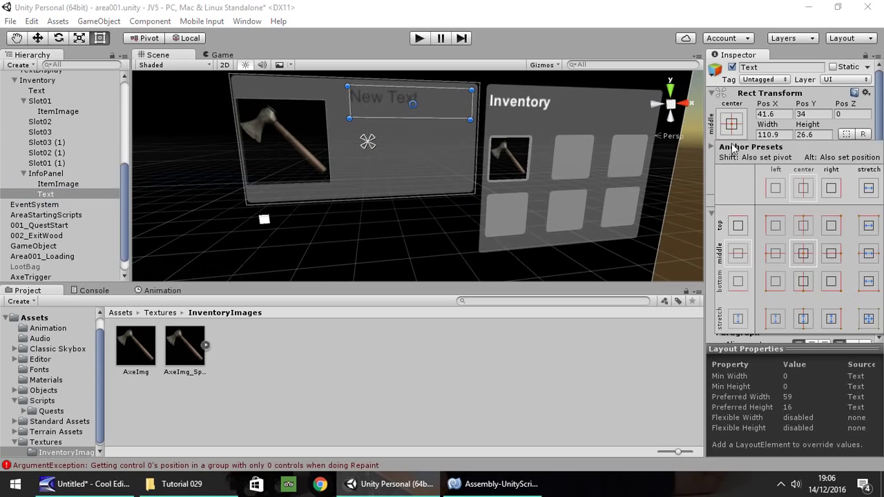
{"action": "left_click", "coordinate": [833, 226]}
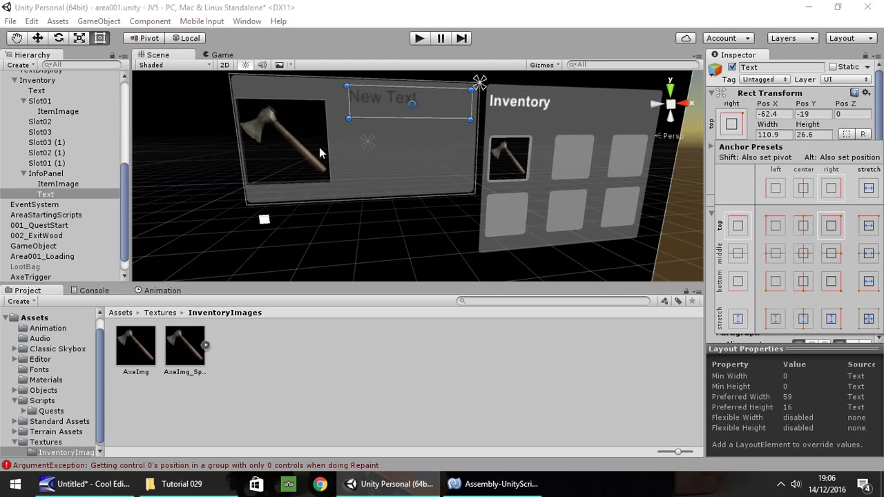
Anchor InfoPanel's axe image to the middle-left
{"action": "left_click", "coordinate": [274, 133]}
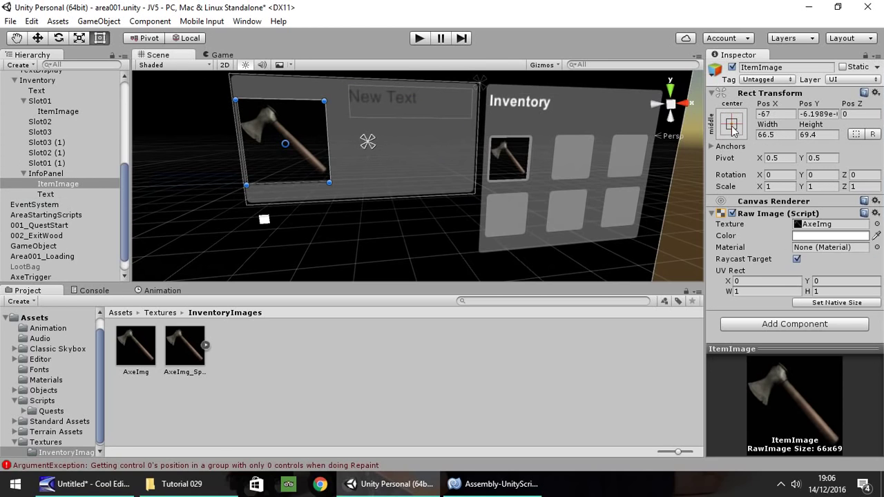
{"action": "left_click", "coordinate": [732, 124]}
{"action": "left_click", "coordinate": [776, 254]}
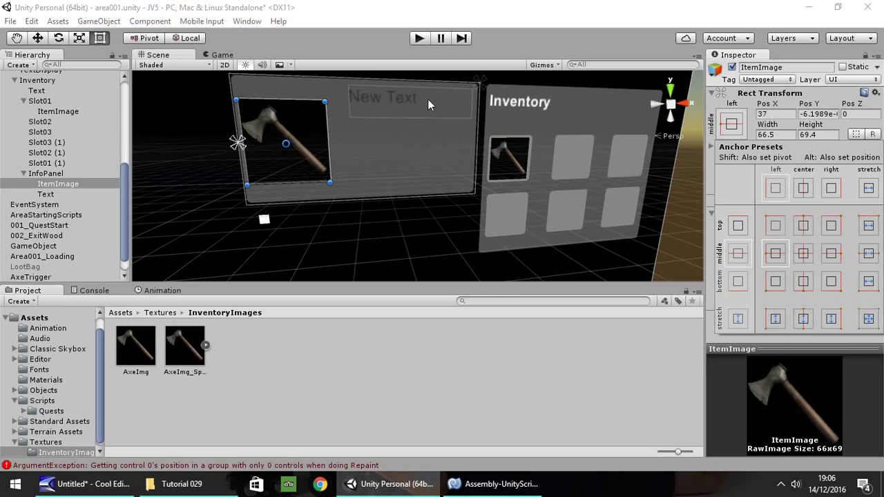
{"action": "left_click", "coordinate": [391, 98]}
Make the label read 'Tomahawk Axe' in bold at font size 16
{"action": "left_click", "coordinate": [391, 98]}
{"action": "left_click", "coordinate": [761, 243]}
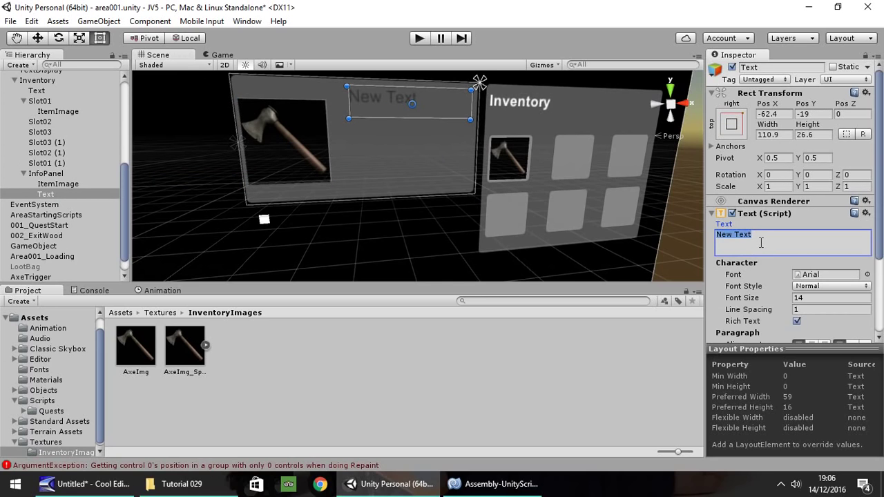
{"action": "type", "text": "Tomahawk"}
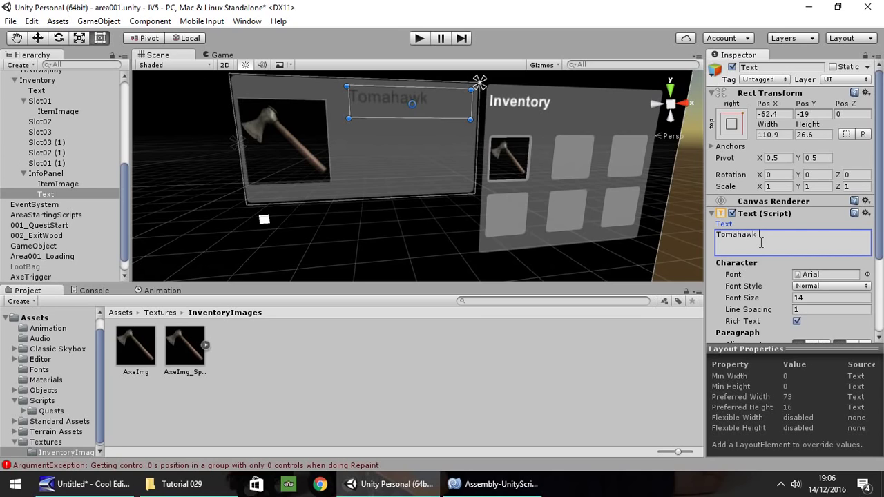
{"action": "type", "text": " Axe"}
{"action": "left_click", "coordinate": [820, 286]}
{"action": "left_click", "coordinate": [805, 311]}
{"action": "left_click", "coordinate": [805, 299]}
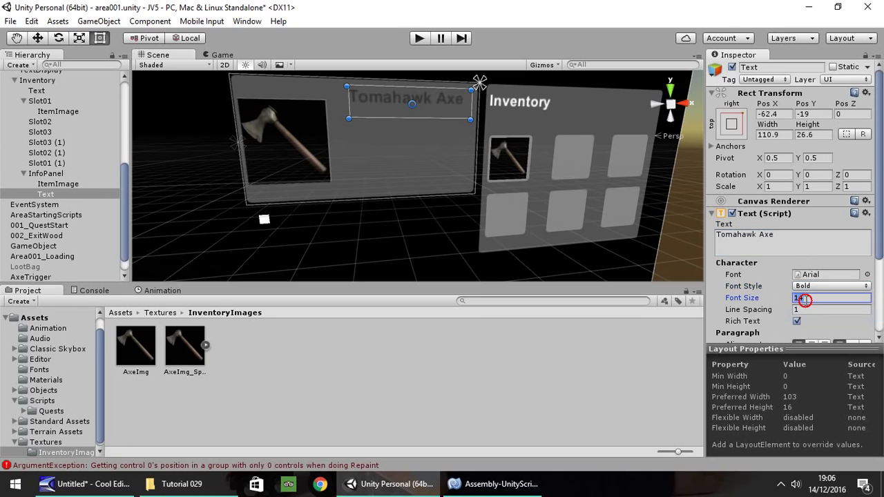
{"action": "type", "text": "16"}
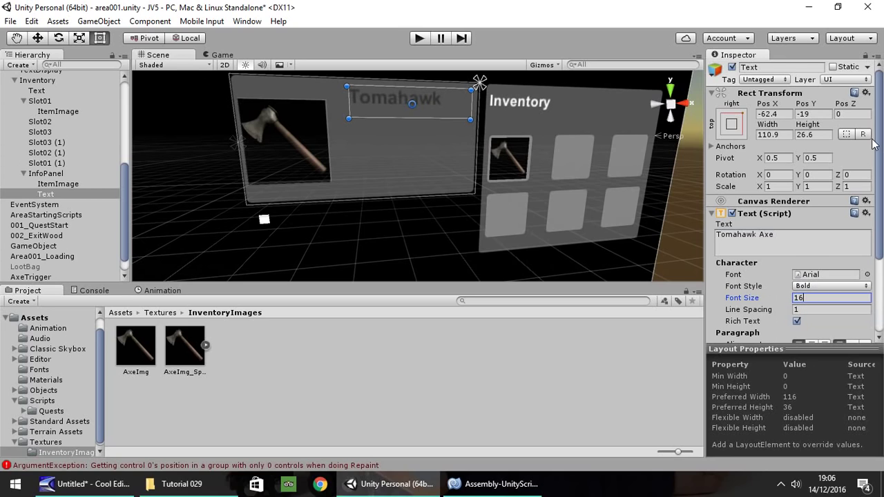
{"action": "left_click_drag", "start_coordinate": [879, 143], "coordinate": [882, 192]}
Color the title white, change its alignment, and resize its box to about 125x20
{"action": "left_click", "coordinate": [823, 324]}
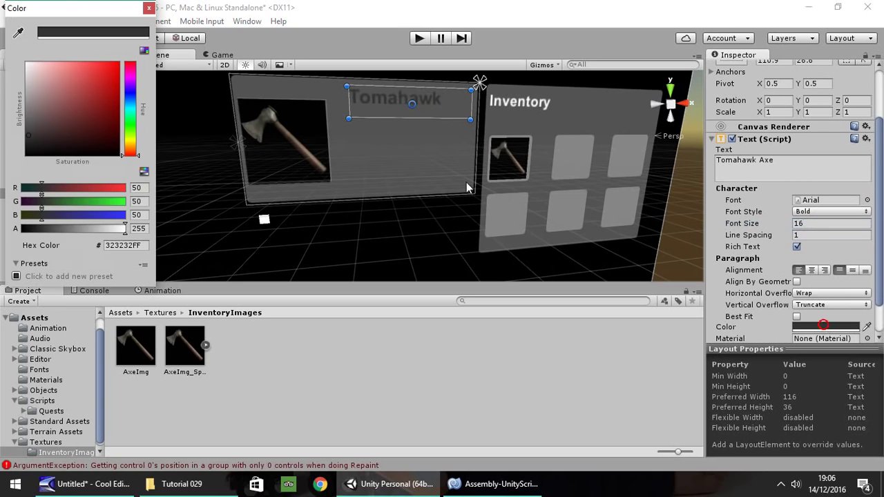
{"action": "left_click_drag", "start_coordinate": [118, 70], "coordinate": [2, 41]}
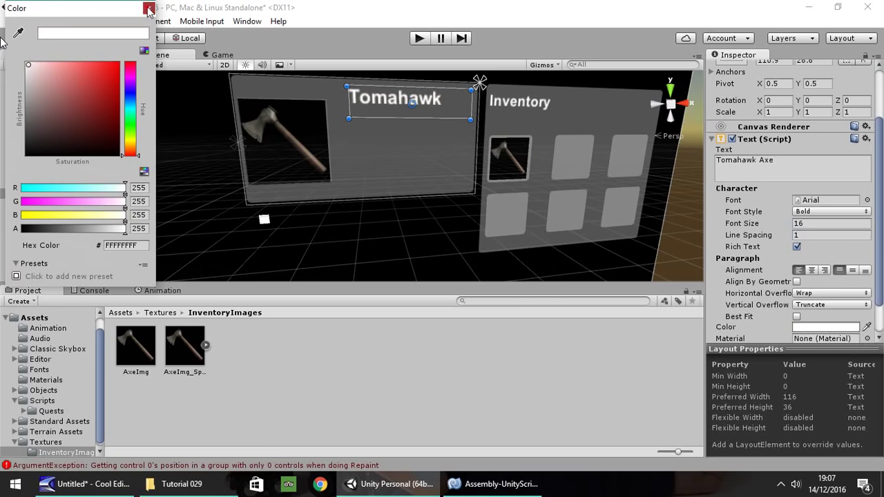
{"action": "left_click", "coordinate": [149, 7]}
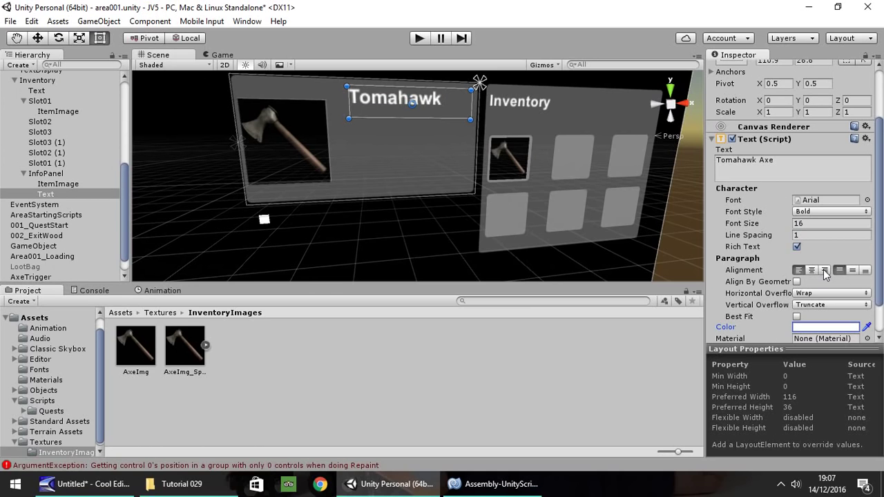
{"action": "left_click", "coordinate": [825, 270]}
{"action": "left_click_drag", "start_coordinate": [349, 102], "coordinate": [331, 101]}
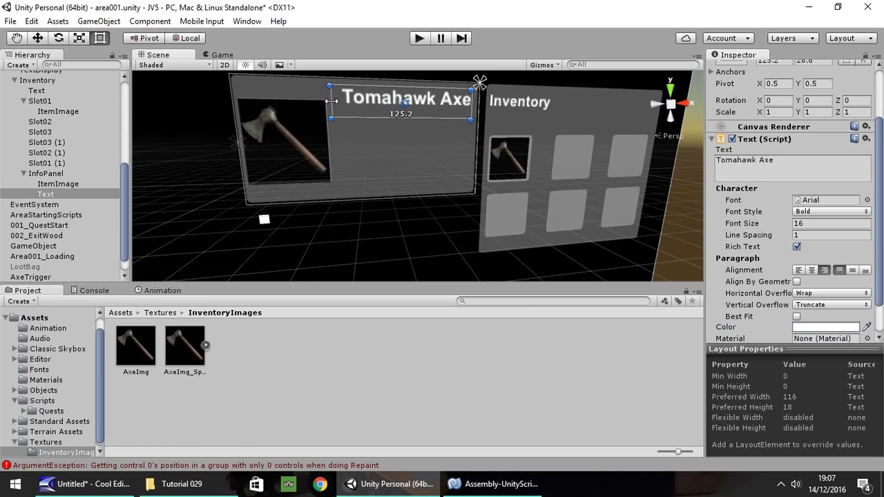
{"action": "left_click_drag", "start_coordinate": [380, 118], "coordinate": [379, 115]}
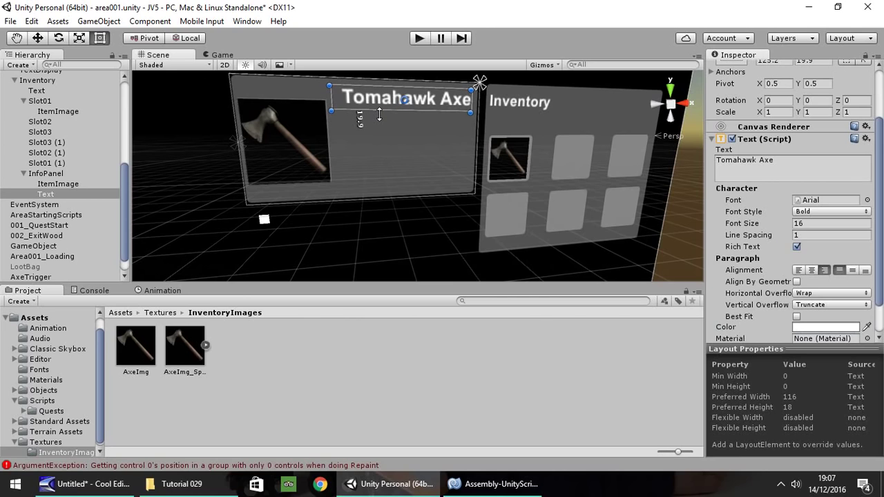
Rename the title text object to ItemTitle
{"action": "right_click", "coordinate": [55, 194]}
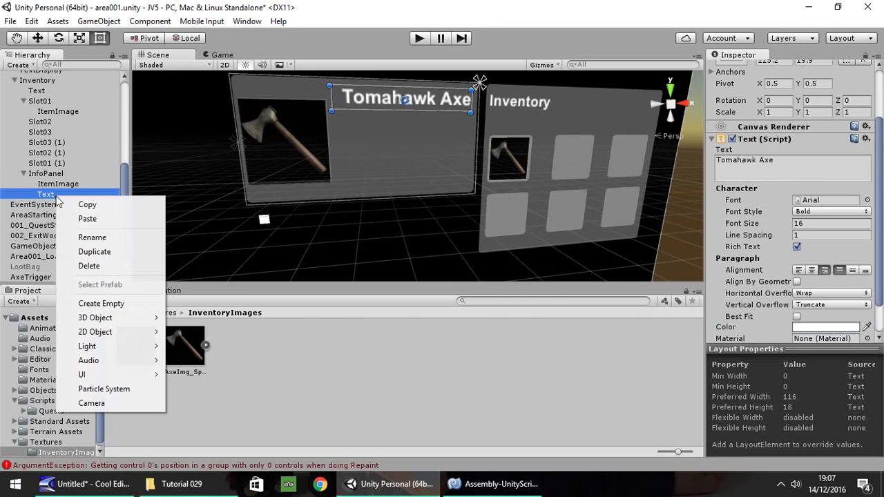
{"action": "left_click", "coordinate": [104, 239]}
{"action": "type", "text": "ItemTitl"}
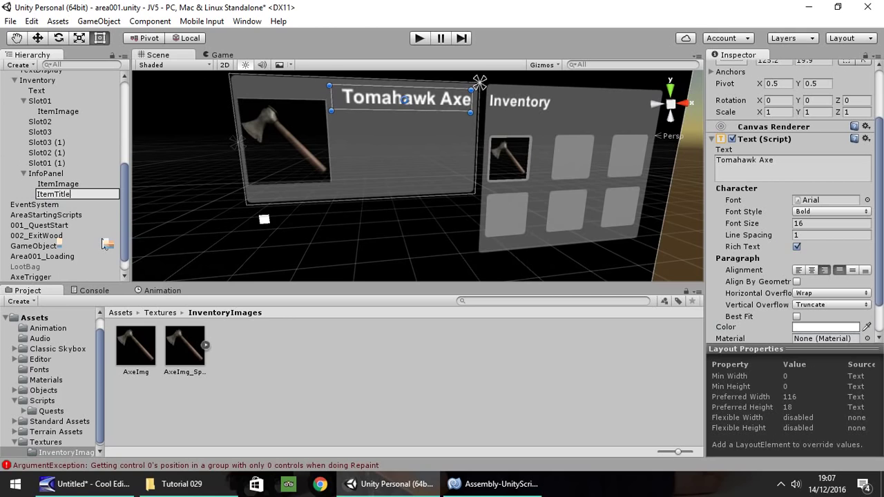
{"action": "key", "text": "Return"}
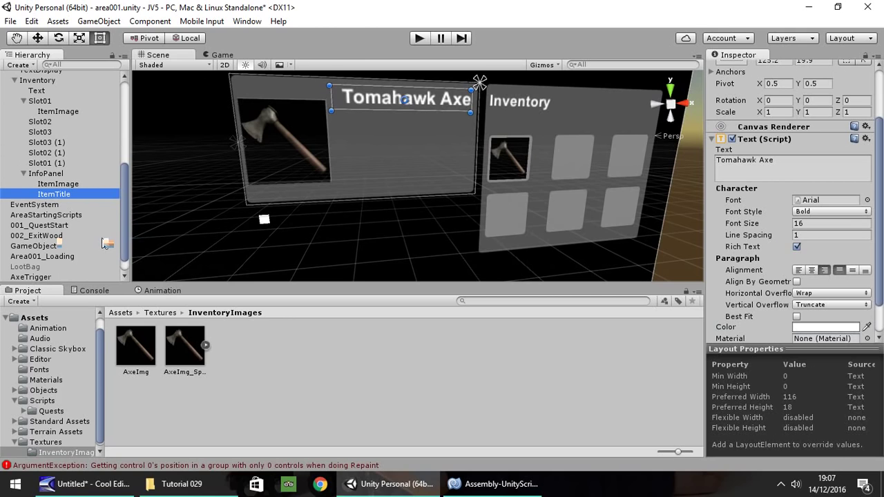
Add a second Text element to InfoPanel, sized beside the axe image
{"action": "right_click", "coordinate": [48, 174]}
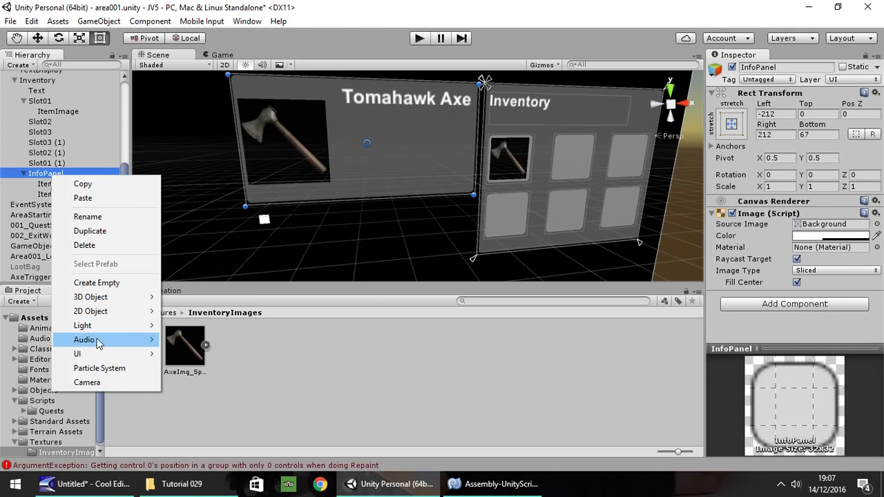
{"action": "mouse_move", "coordinate": [93, 354]}
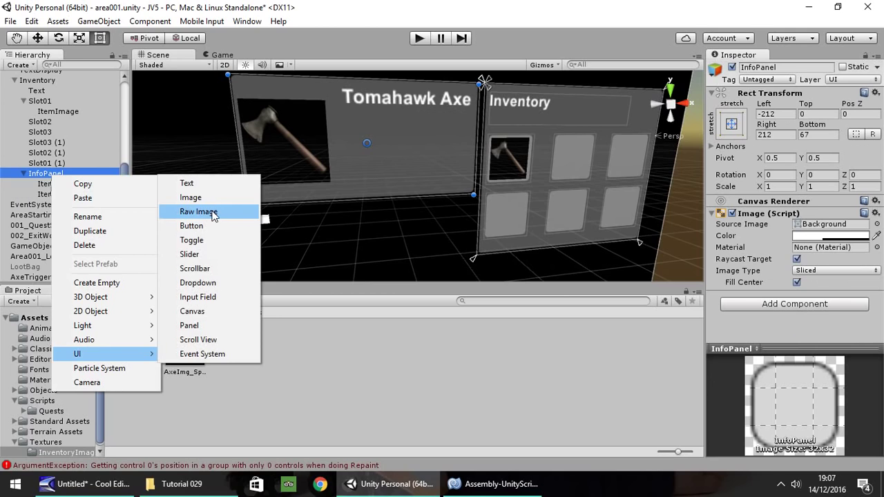
{"action": "left_click", "coordinate": [192, 184]}
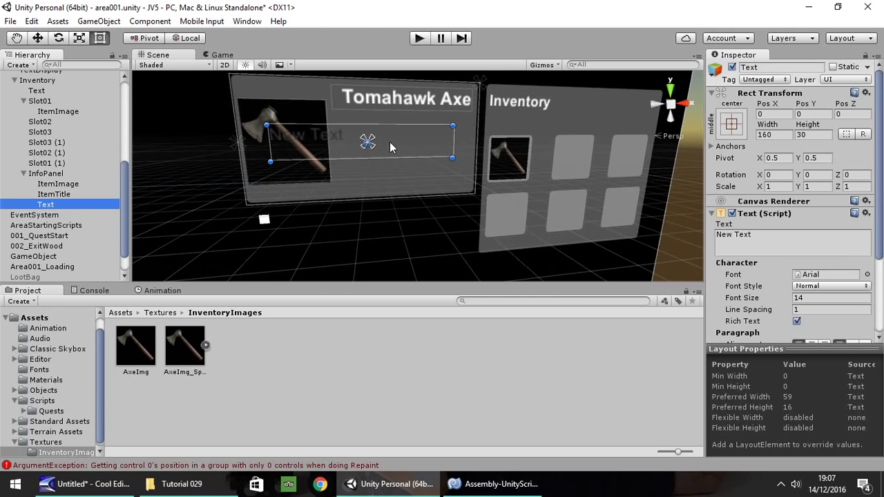
{"action": "left_click_drag", "start_coordinate": [396, 140], "coordinate": [412, 129]}
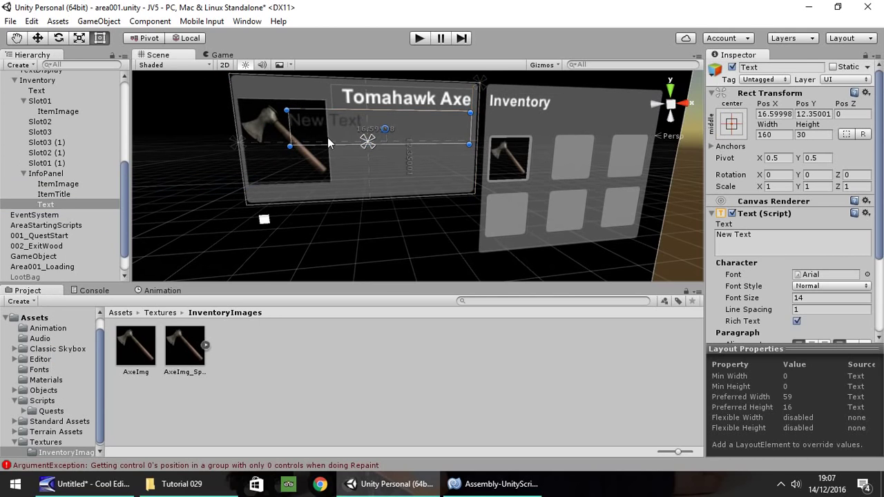
{"action": "left_click_drag", "start_coordinate": [289, 145], "coordinate": [335, 169]}
Enter the description 'A small but effective axe against most creatures.'
{"action": "left_click", "coordinate": [769, 244]}
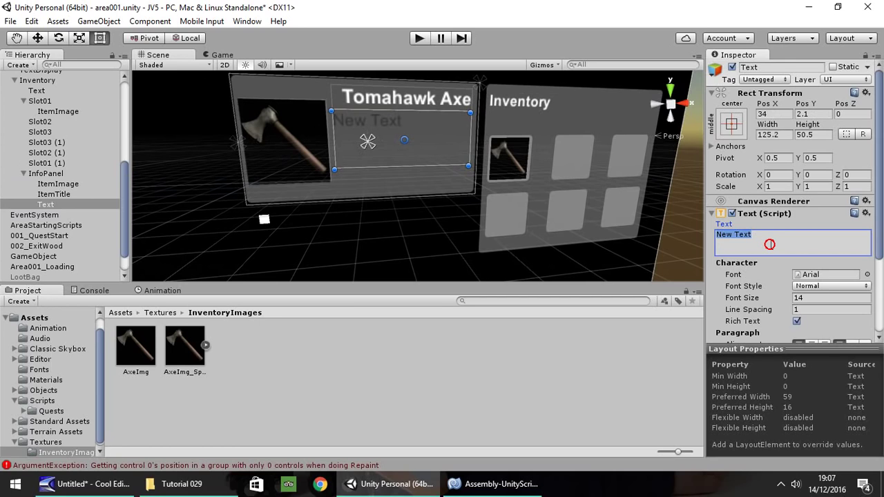
{"action": "type", "text": "A Sma"}
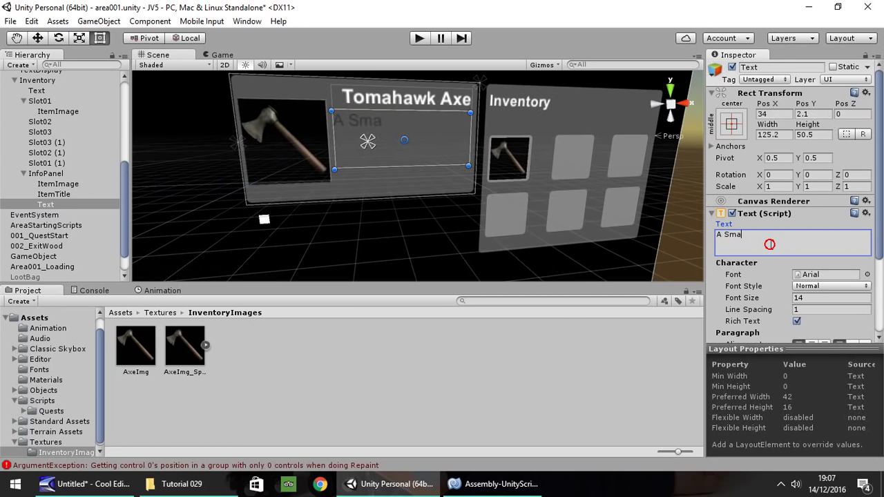
{"action": "key", "text": "BackSpace"}
{"action": "key", "text": "BackSpace"}
{"action": "key", "text": "BackSpace"}
{"action": "key", "text": "BackSpace"}
{"action": "key", "text": "BackSpace"}
{"action": "key", "text": "BackSpace"}
{"action": "type", "text": "small but effective"}
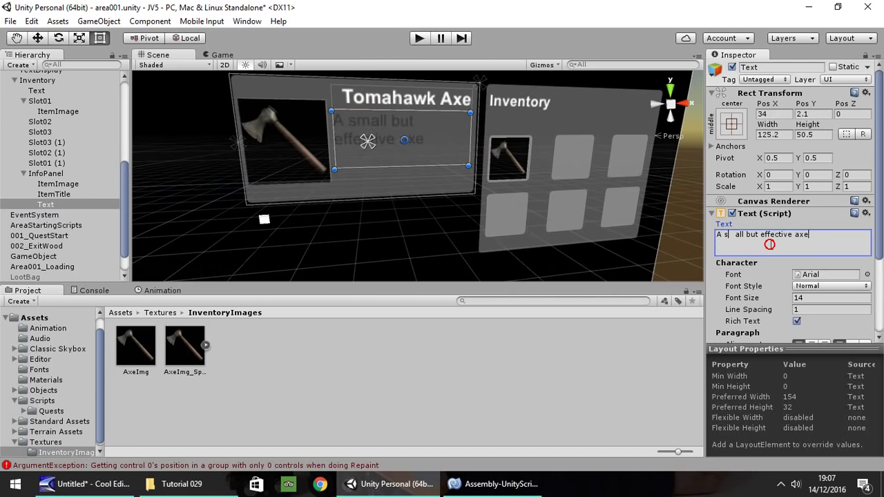
{"action": "type", "text": "axe against mos"}
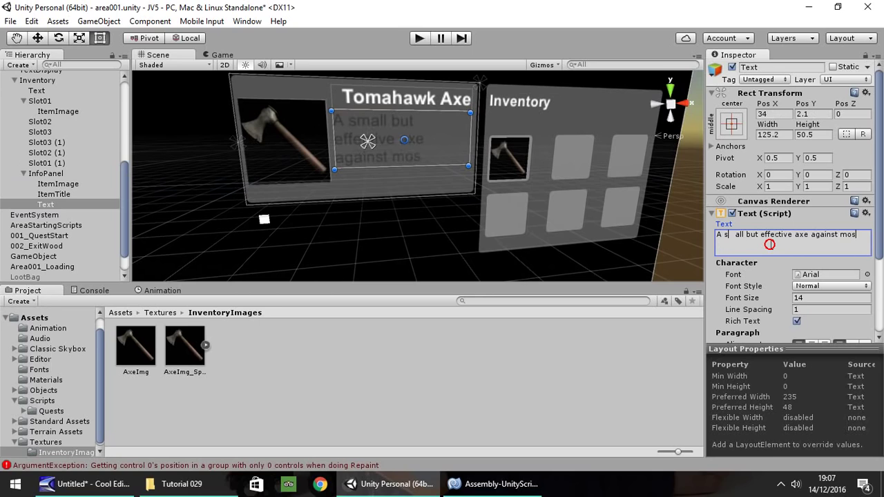
{"action": "type", "text": "t creatures"}
{"action": "left_click_drag", "start_coordinate": [331, 137], "coordinate": [327, 139]}
Resize the axe image and centre it vertically in the panel
{"action": "left_click", "coordinate": [306, 139]}
{"action": "left_click_drag", "start_coordinate": [333, 185], "coordinate": [325, 181]}
{"action": "left_click_drag", "start_coordinate": [296, 140], "coordinate": [299, 141]}
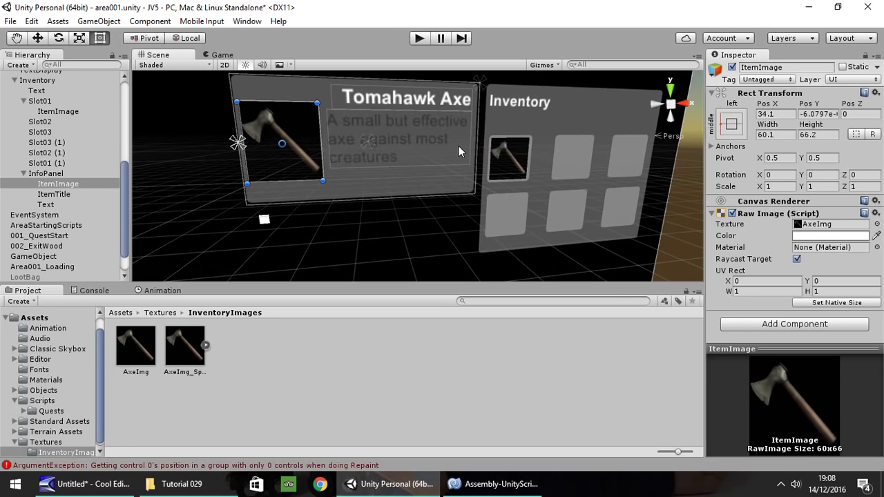
Set the description text's colour to white
{"action": "left_click", "coordinate": [415, 158]}
{"action": "left_click", "coordinate": [760, 243]}
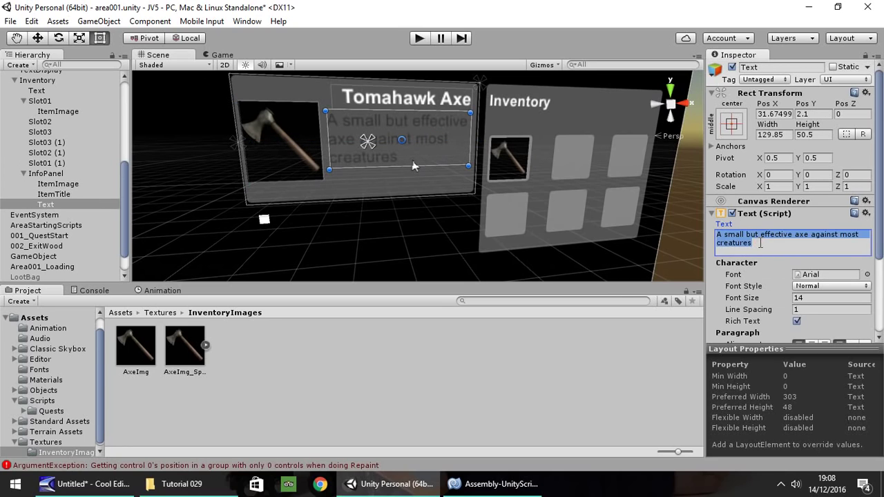
{"action": "left_click", "coordinate": [757, 244]}
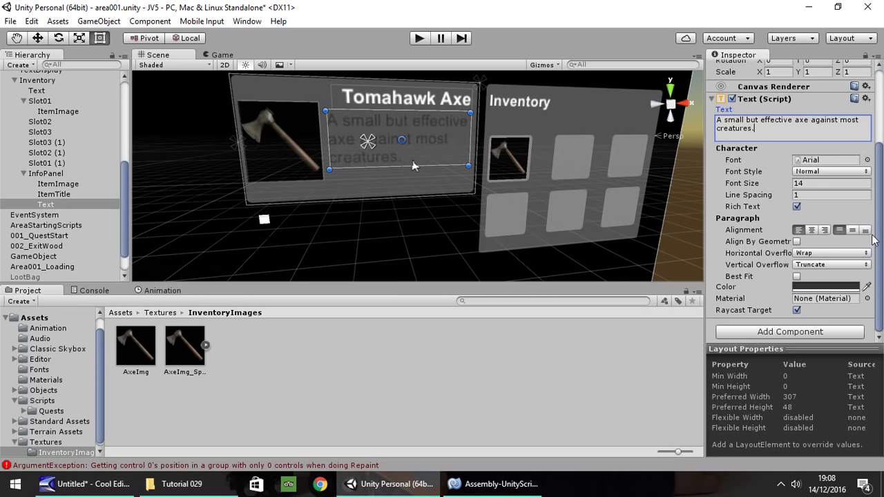
{"action": "scroll", "coordinate": [825, 270], "scroll_direction": "down", "scroll_amount": 3}
{"action": "left_click", "coordinate": [826, 286]}
{"action": "left_click_drag", "start_coordinate": [62, 76], "coordinate": [29, 65]}
{"action": "left_click", "coordinate": [149, 8]}
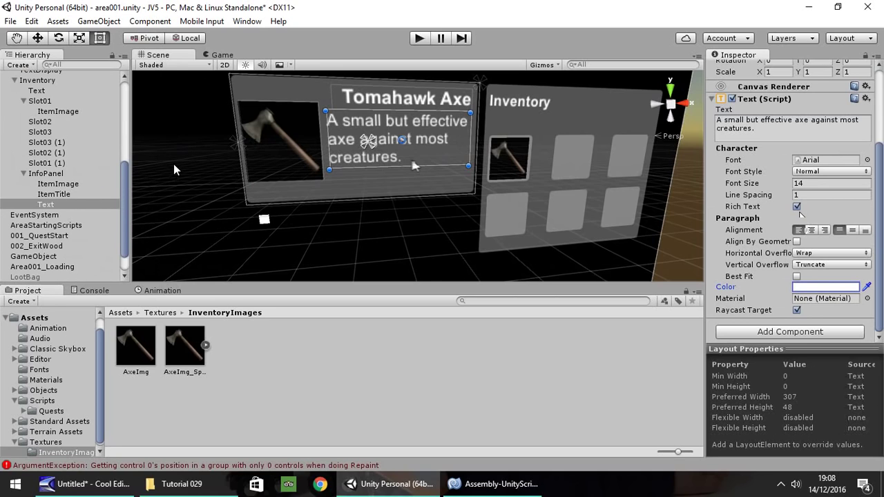
Rename the description text object, entering a name beginning 'It'
{"action": "right_click", "coordinate": [63, 204]}
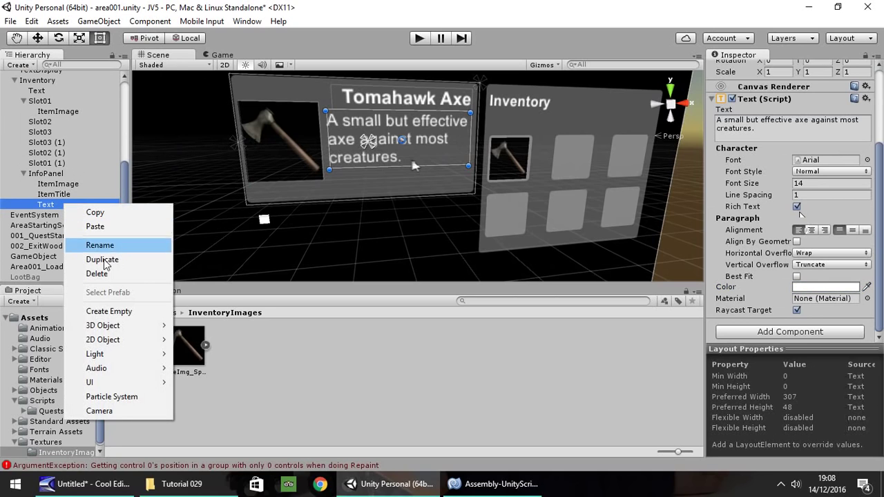
{"action": "left_click", "coordinate": [103, 246]}
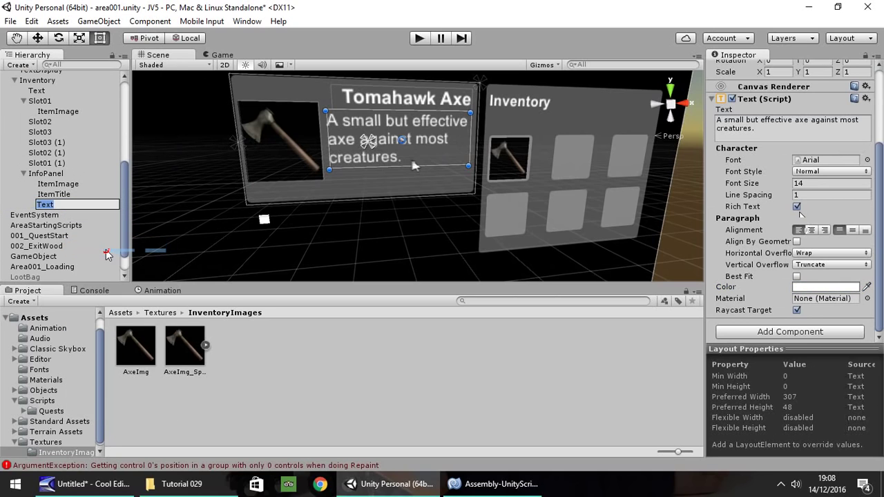
{"action": "type", "text": "ItemDesc"}
Add a Button under InfoPanel and change its label text to 'Equip'
{"action": "right_click", "coordinate": [53, 175]}
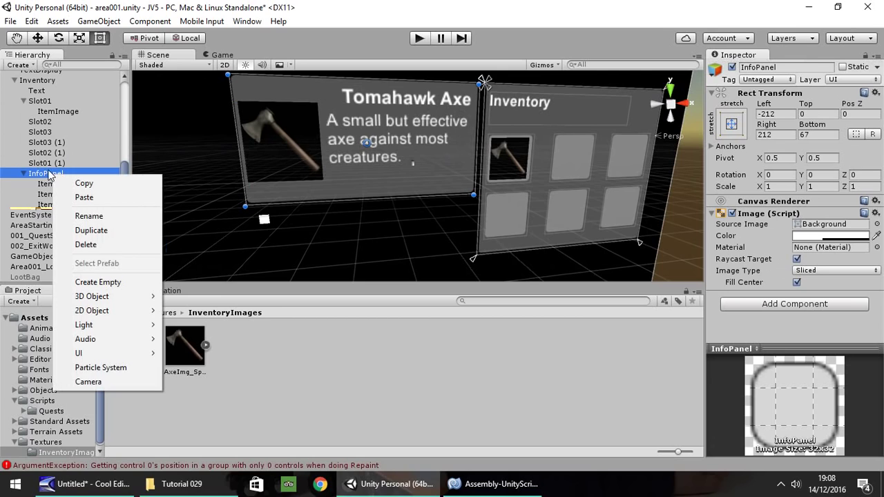
{"action": "mouse_move", "coordinate": [90, 354]}
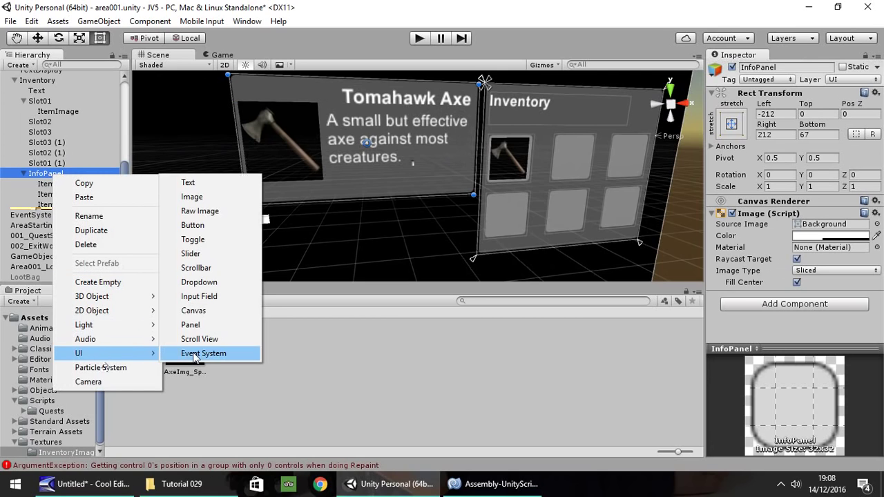
{"action": "left_click", "coordinate": [192, 225]}
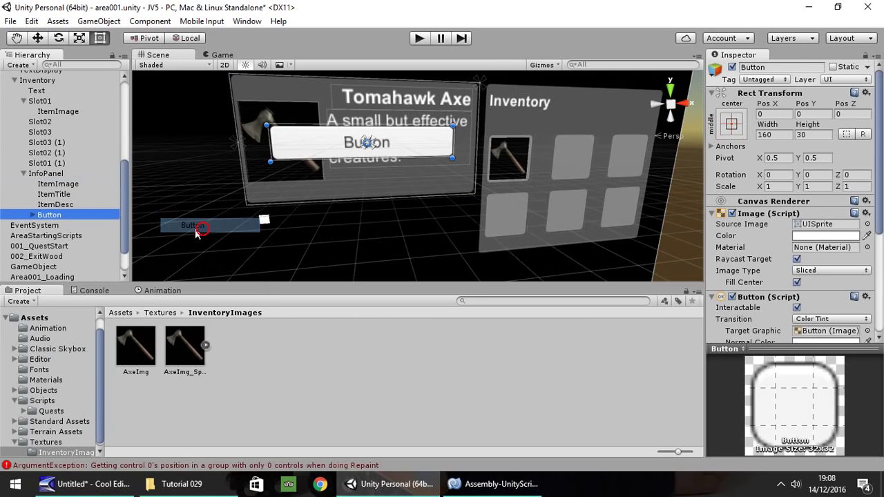
{"action": "left_click", "coordinate": [32, 214]}
{"action": "left_click", "coordinate": [54, 225]}
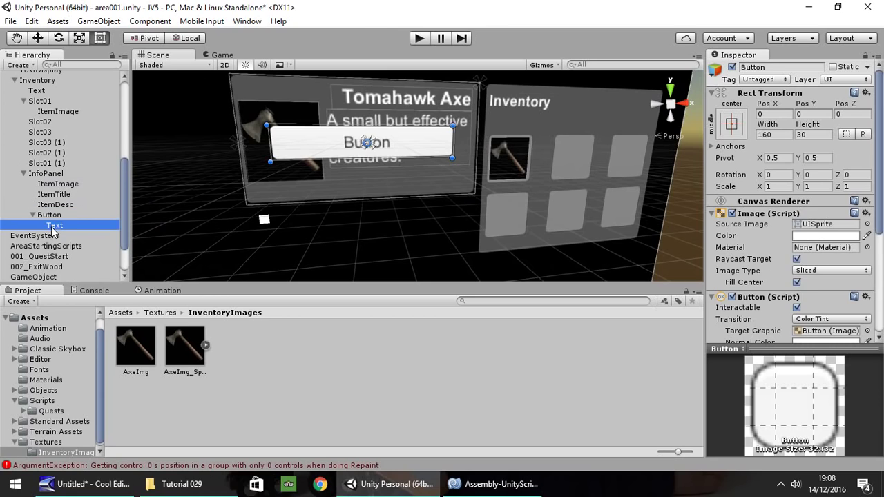
{"action": "left_click", "coordinate": [753, 245]}
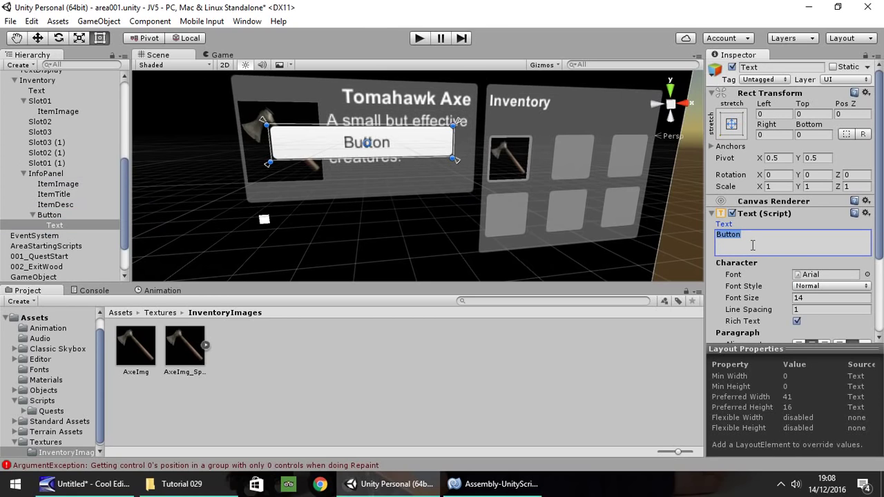
{"action": "type", "text": "Equip"}
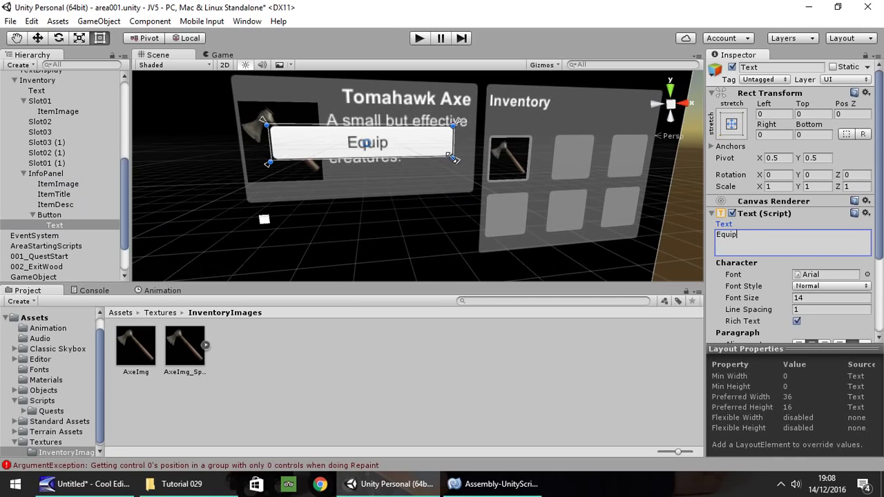
Rename the new button object to ItemEquip
{"action": "left_click_drag", "start_coordinate": [453, 159], "coordinate": [372, 157]}
{"action": "key", "text": "ctrl+z"}
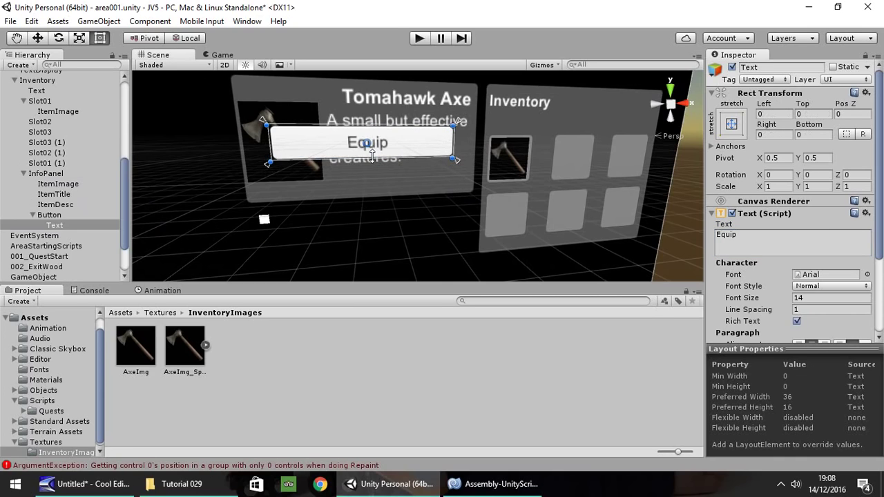
{"action": "right_click", "coordinate": [45, 215]}
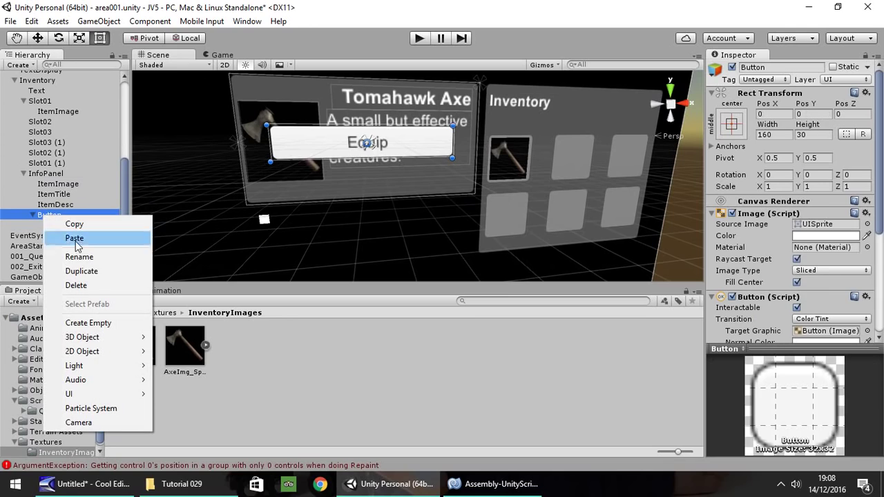
{"action": "left_click", "coordinate": [88, 260]}
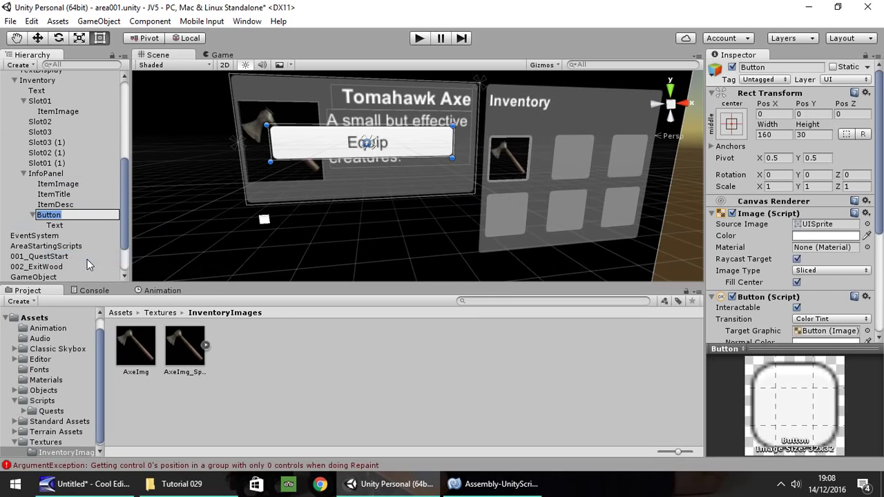
{"action": "type", "text": "ItemEquip"}
{"action": "key", "text": "Return"}
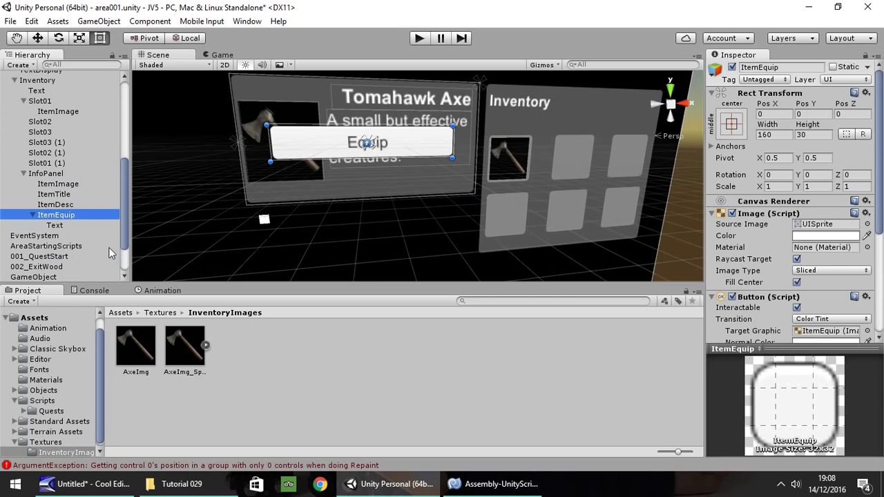
Shrink the Equip button below ItemDesc and anchor it bottom-centre of the panel
{"action": "left_click_drag", "start_coordinate": [453, 158], "coordinate": [399, 189]}
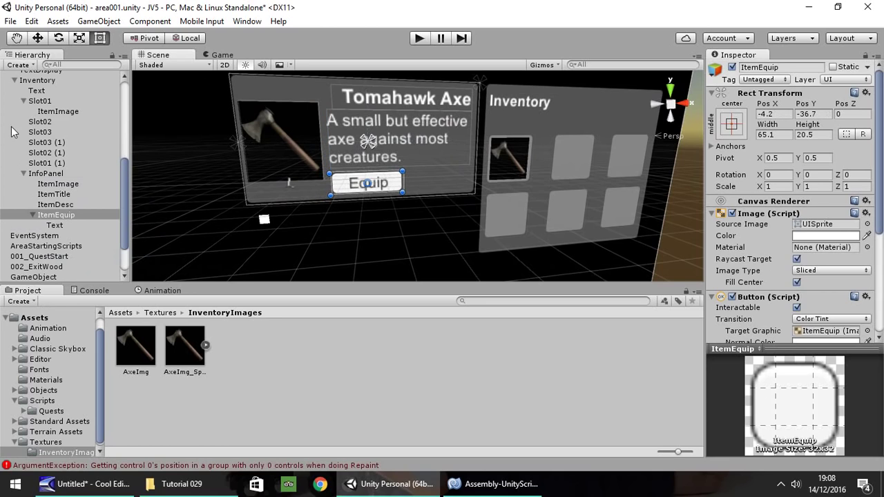
{"action": "left_click", "coordinate": [65, 204]}
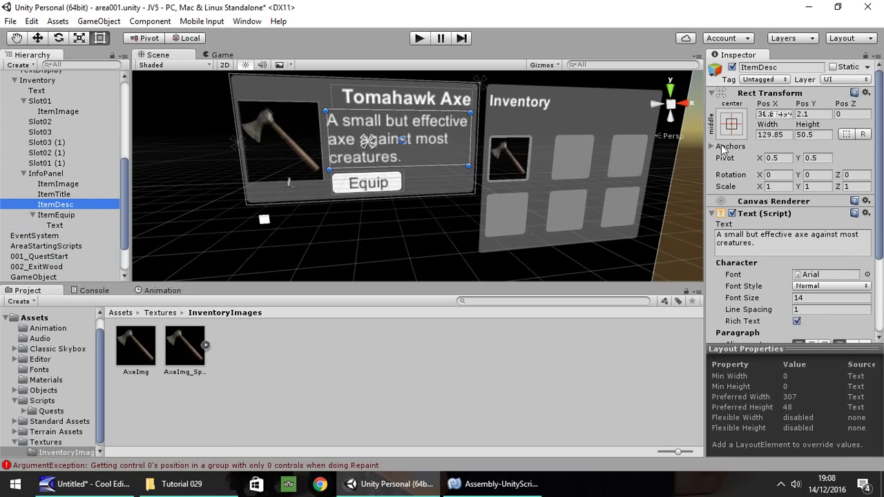
{"action": "left_click", "coordinate": [732, 123]}
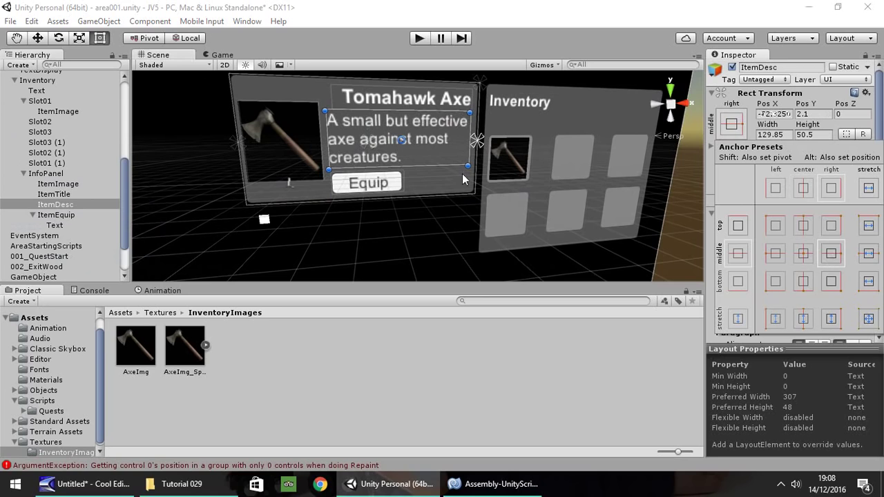
{"action": "left_click", "coordinate": [376, 185]}
{"action": "left_click", "coordinate": [368, 185]}
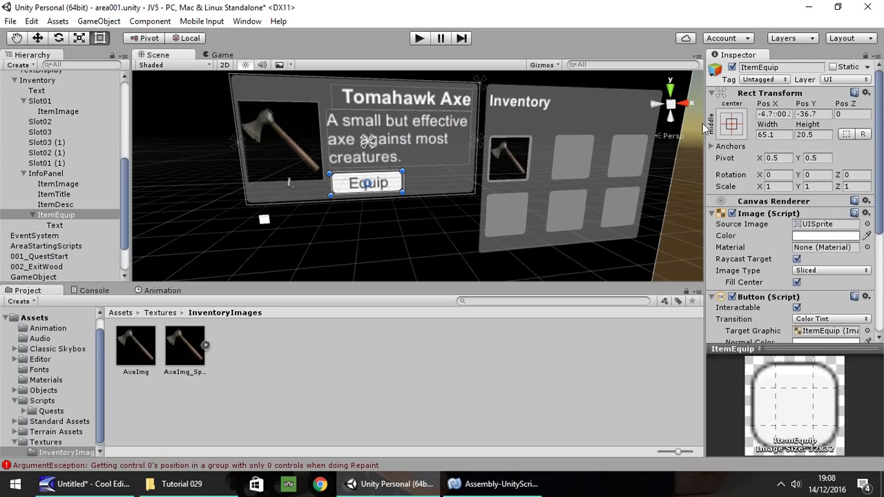
{"action": "left_click", "coordinate": [734, 123]}
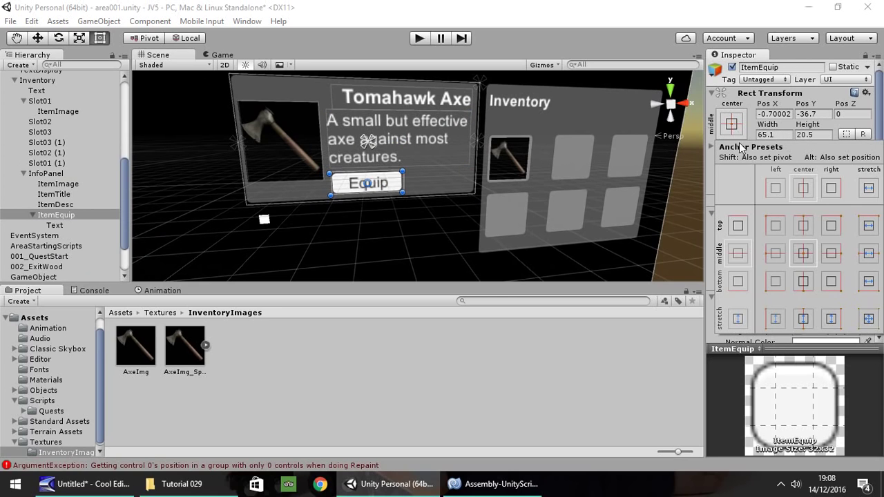
{"action": "left_click", "coordinate": [802, 282]}
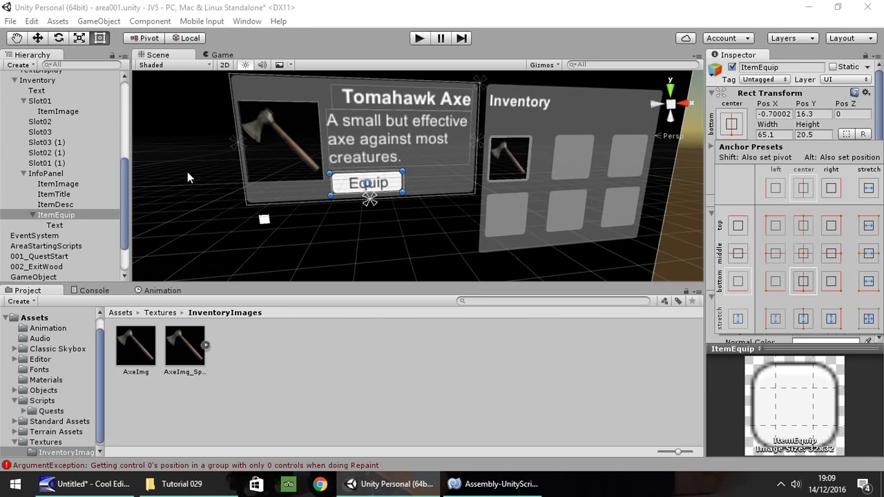
Duplicate ItemEquip, move the copy right of Equip, and relabel it 'Cancel'
{"action": "left_click", "coordinate": [54, 214]}
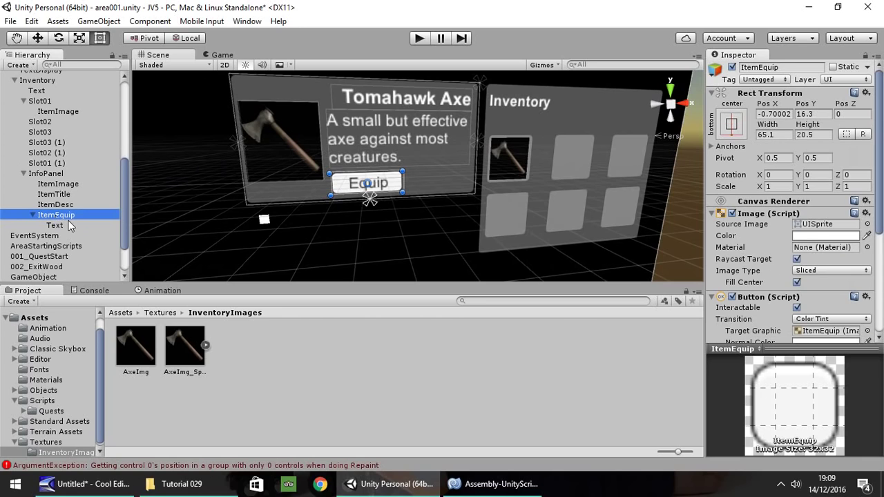
{"action": "key", "text": "ctrl+d"}
{"action": "left_click_drag", "start_coordinate": [361, 184], "coordinate": [423, 187]}
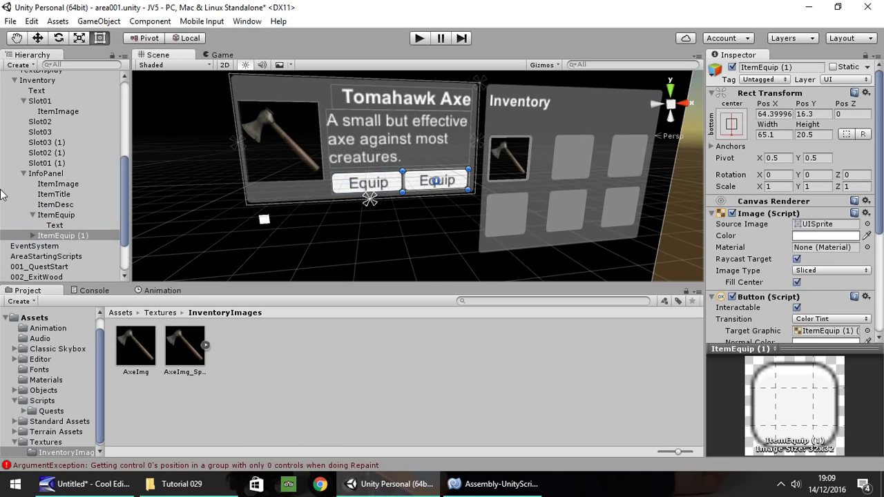
{"action": "left_click", "coordinate": [32, 236]}
{"action": "left_click", "coordinate": [51, 245]}
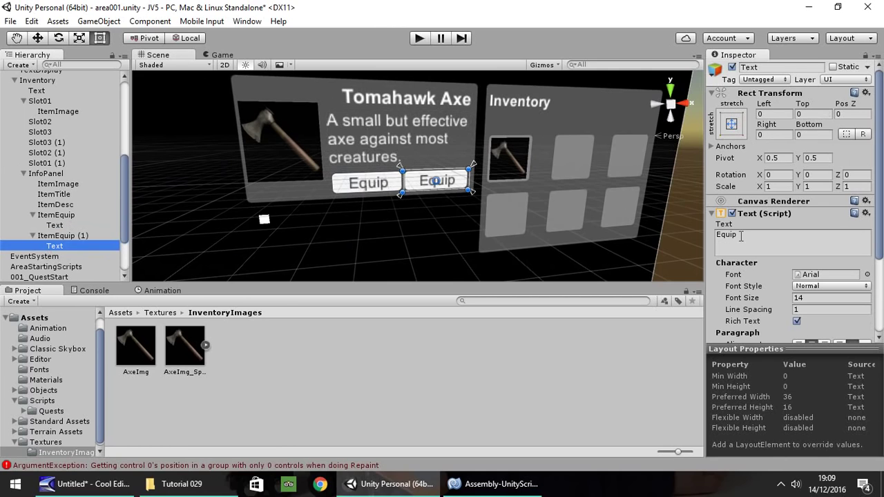
{"action": "left_click", "coordinate": [740, 235]}
{"action": "type", "text": "Cancel"}
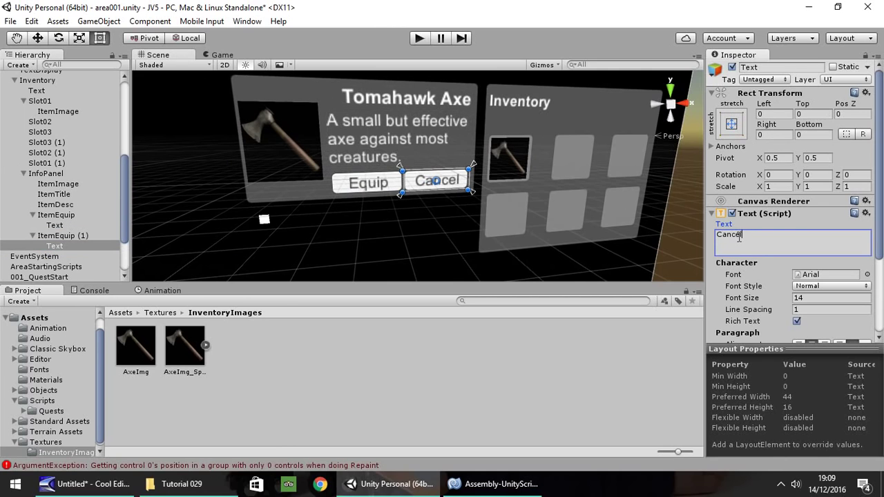
Rename the duplicate button to ItemCancel
{"action": "right_click", "coordinate": [67, 236]}
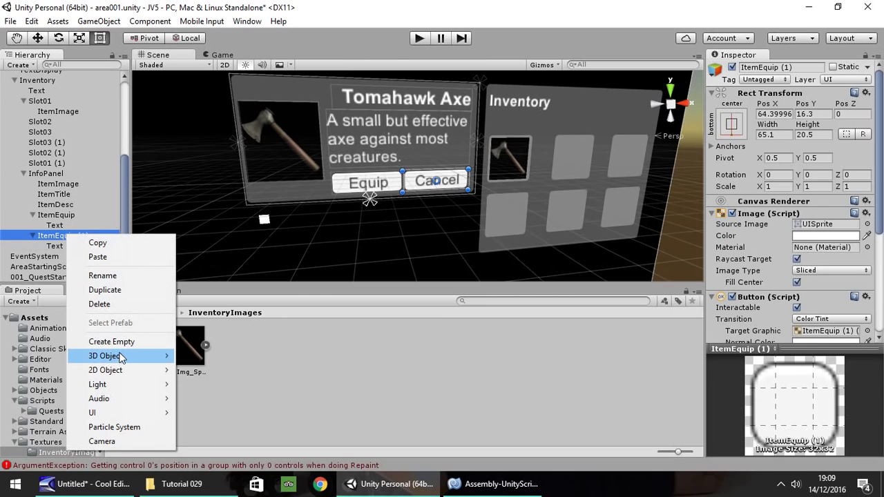
{"action": "mouse_move", "coordinate": [119, 359]}
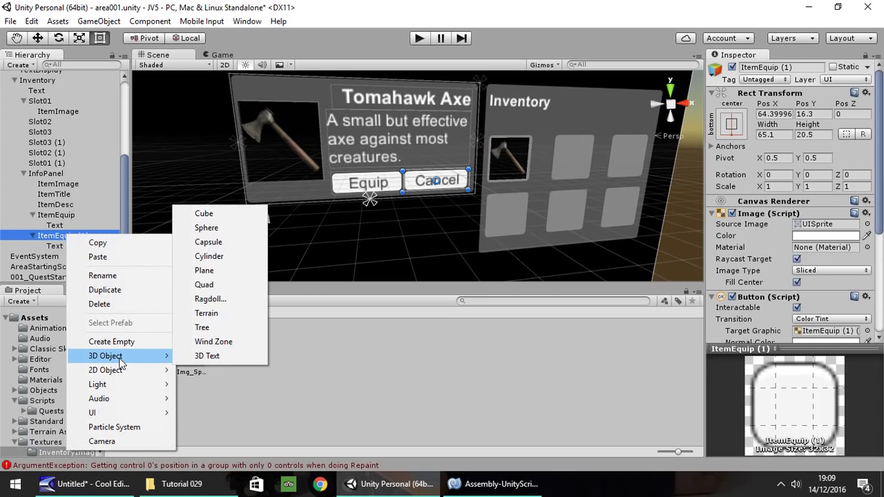
{"action": "left_click", "coordinate": [102, 275]}
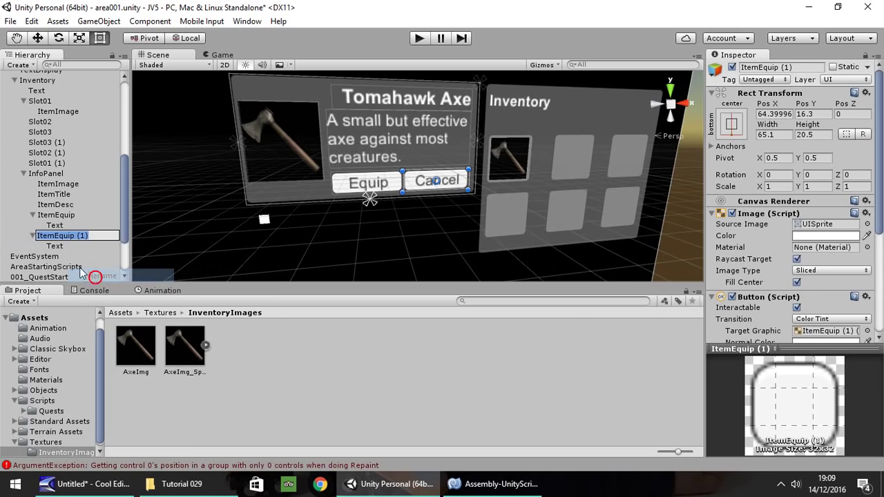
{"action": "type", "text": "ItemCancel"}
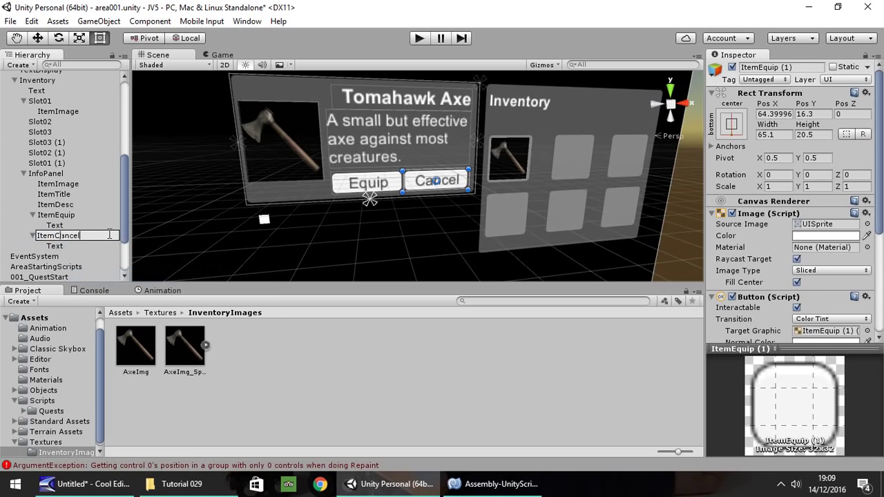
{"action": "key", "text": "Return"}
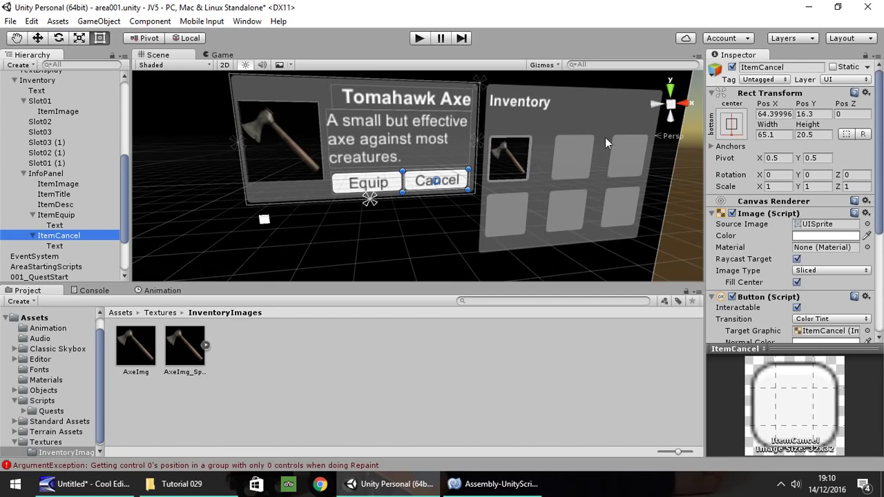
Deactivate InfoPanel and create an InventoryScripts folder inside Scripts
{"action": "left_click", "coordinate": [46, 173]}
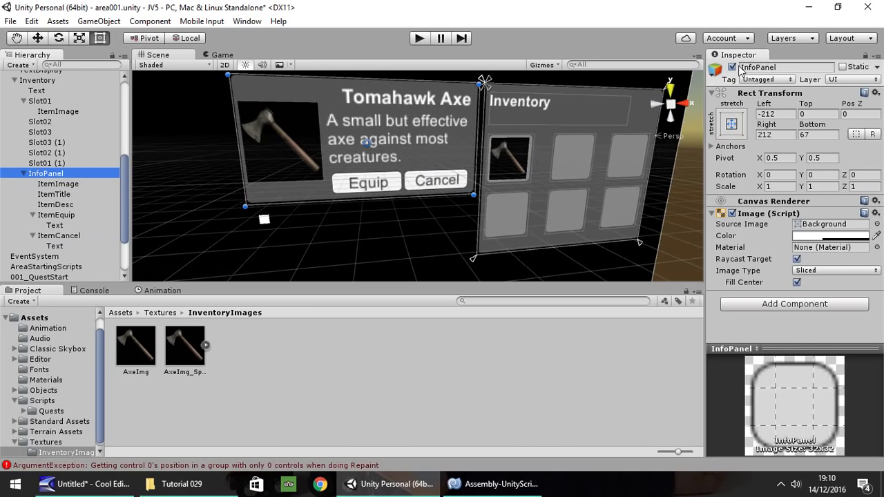
{"action": "left_click", "coordinate": [731, 67]}
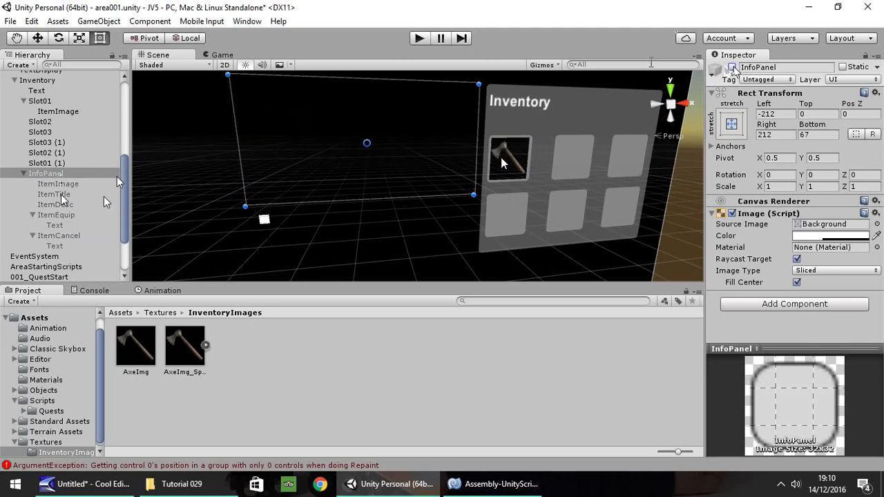
{"action": "left_click", "coordinate": [42, 401]}
{"action": "right_click", "coordinate": [42, 400]}
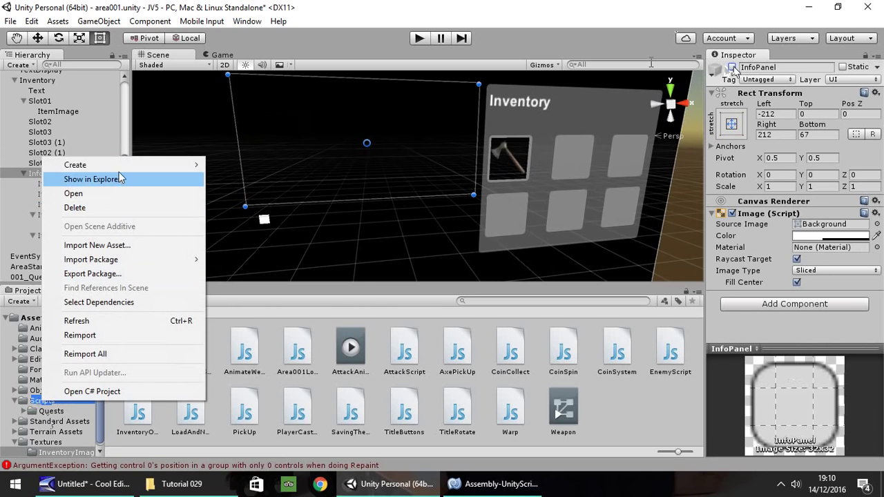
{"action": "mouse_move", "coordinate": [115, 164]}
{"action": "left_click", "coordinate": [247, 138]}
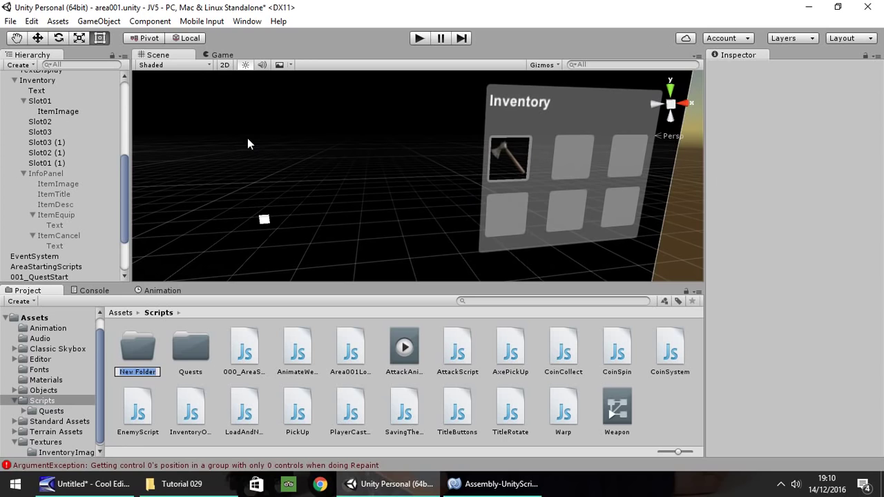
{"action": "type", "text": "InventorySc"}
{"action": "type", "text": "ripts"}
{"action": "key", "text": "Return"}
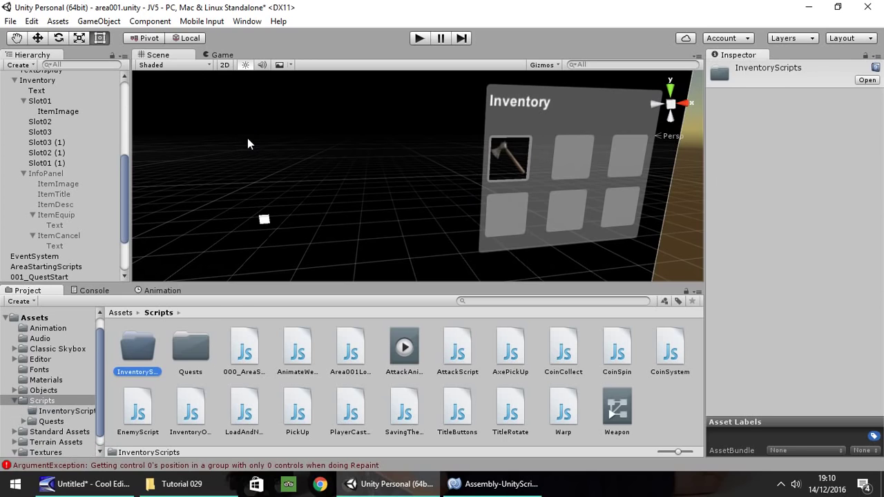
{"action": "key", "text": "Return"}
Create a JavaScript file named ShowInfoPanel in InventoryScripts and open it in the editor
{"action": "right_click", "coordinate": [164, 350]}
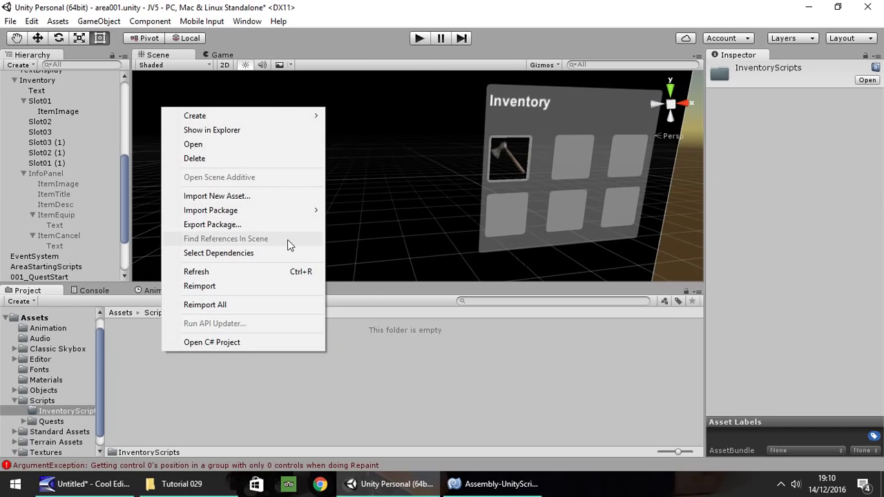
{"action": "mouse_move", "coordinate": [275, 121]}
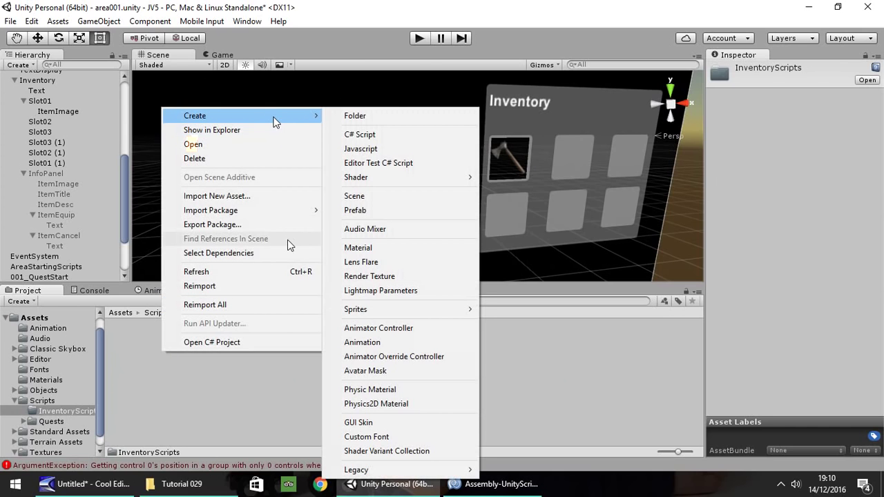
{"action": "left_click", "coordinate": [371, 148]}
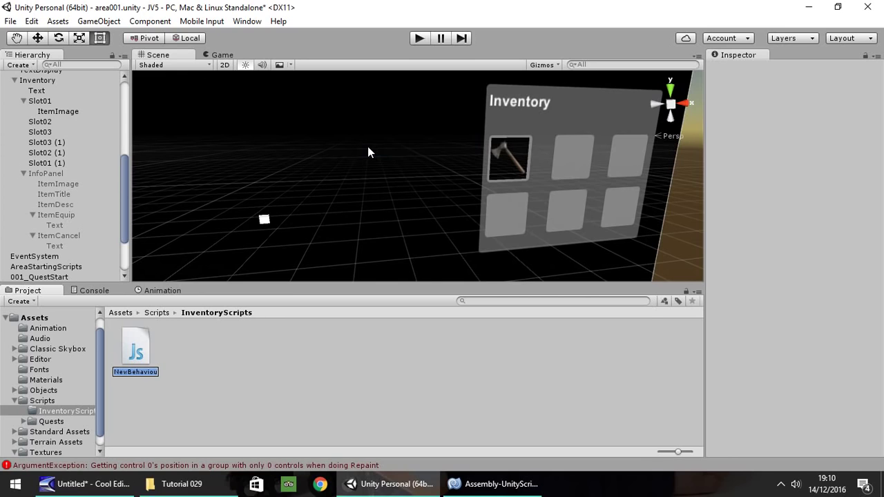
{"action": "type", "text": "ShowInfoPanel"}
{"action": "key", "text": "Return"}
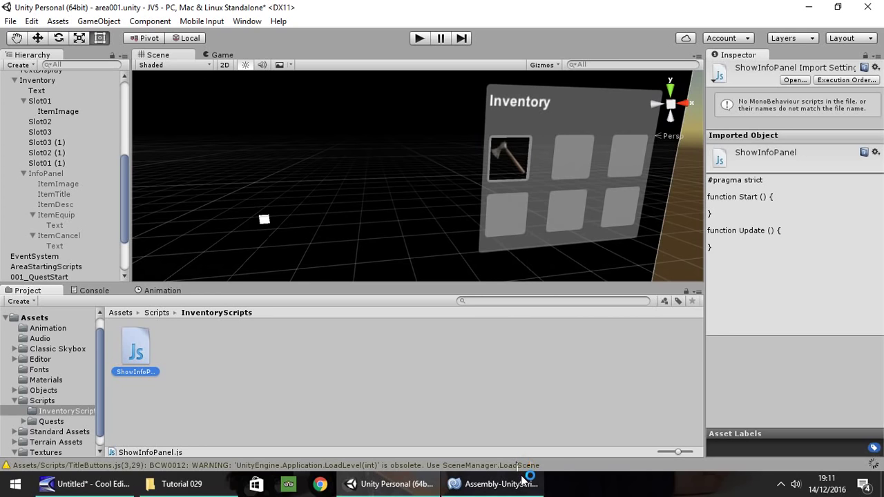
{"action": "left_click", "coordinate": [511, 484]}
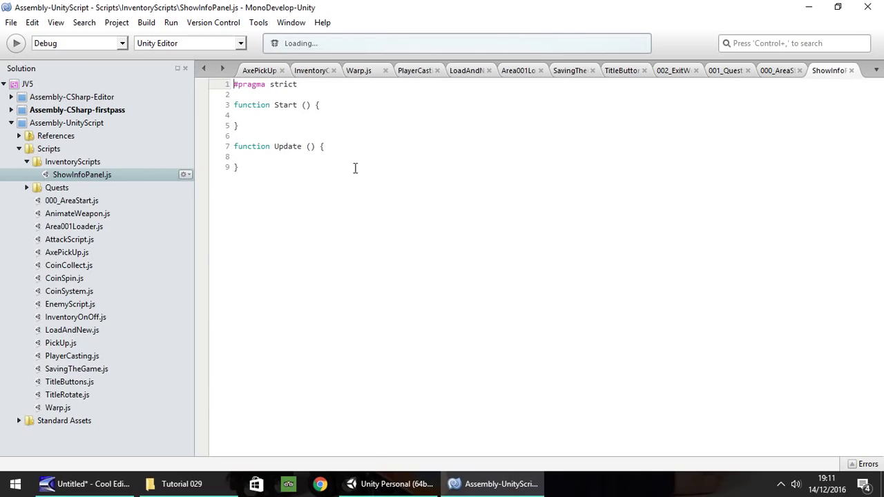
Replace the default code with an InfoPanel GameObject variable and OpenPanel function calling InfoPanel.SetActive(true), then save
{"action": "left_click_drag", "start_coordinate": [316, 199], "coordinate": [219, 82]}
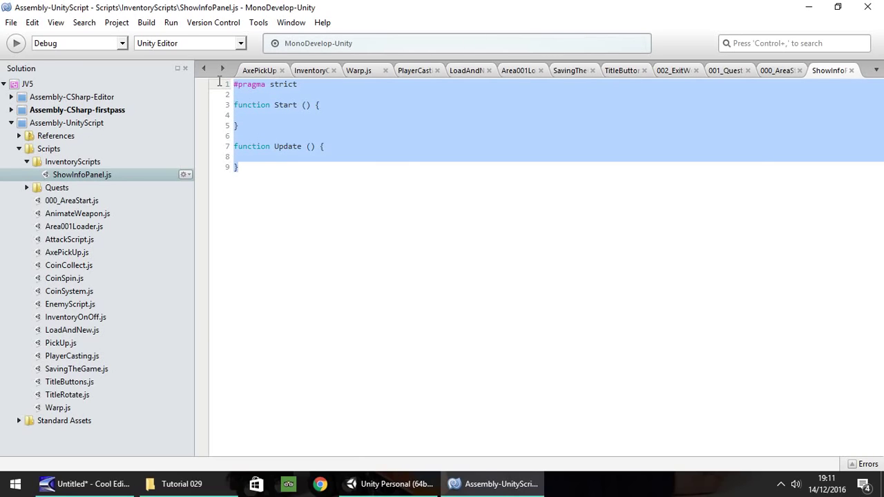
{"action": "key", "text": "BackSpace"}
{"action": "type", "text": "var "}
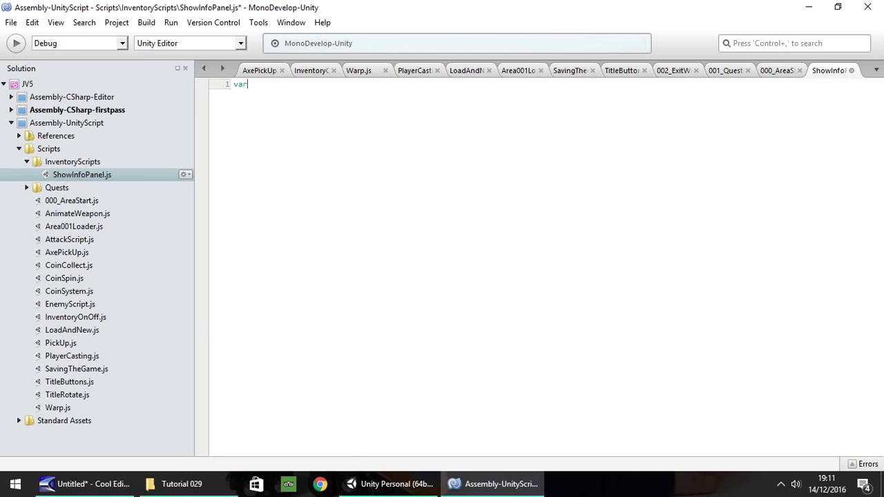
{"action": "type", "text": "InfoPanel : GameObject;"}
{"action": "key", "text": "Return"}
{"action": "key", "text": "Return"}
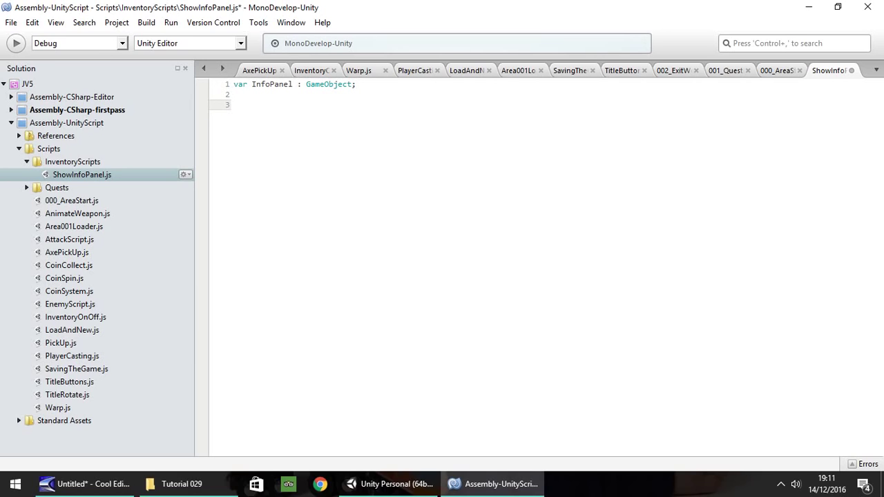
{"action": "type", "text": "function OpenPanel () {"}
{"action": "key", "text": "Return"}
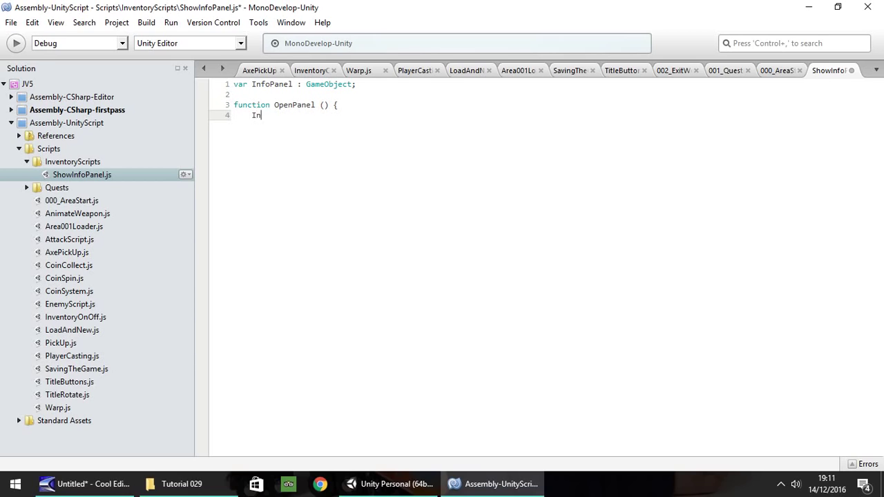
{"action": "type", "text": "InfoPanel.SetActive(tru"}
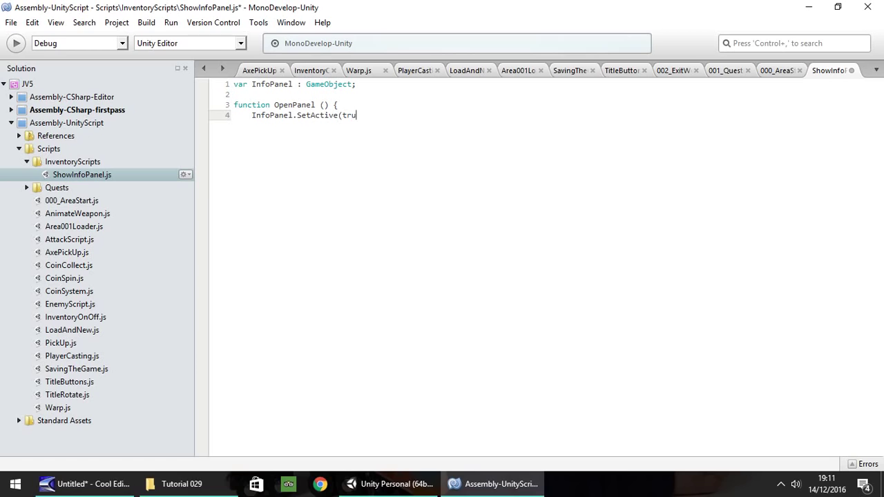
{"action": "type", "text": "e);"}
{"action": "key", "text": "Return"}
{"action": "type", "text": "}"}
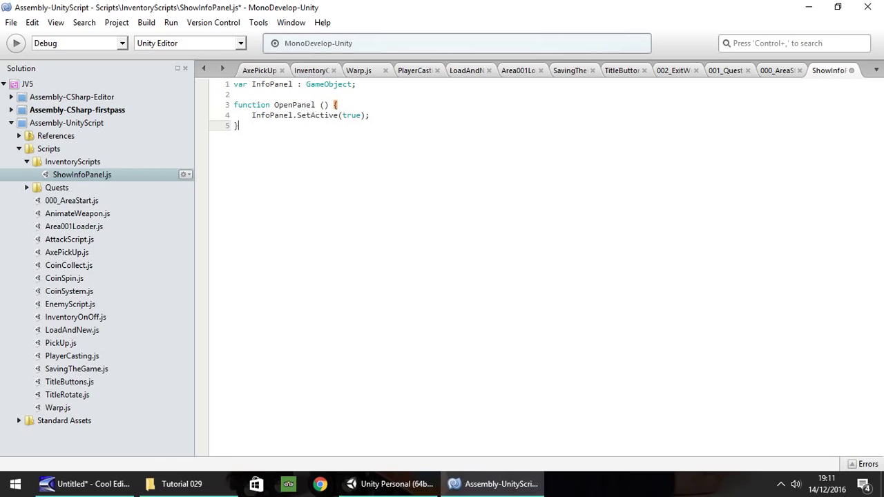
{"action": "key", "text": "ctrl+s"}
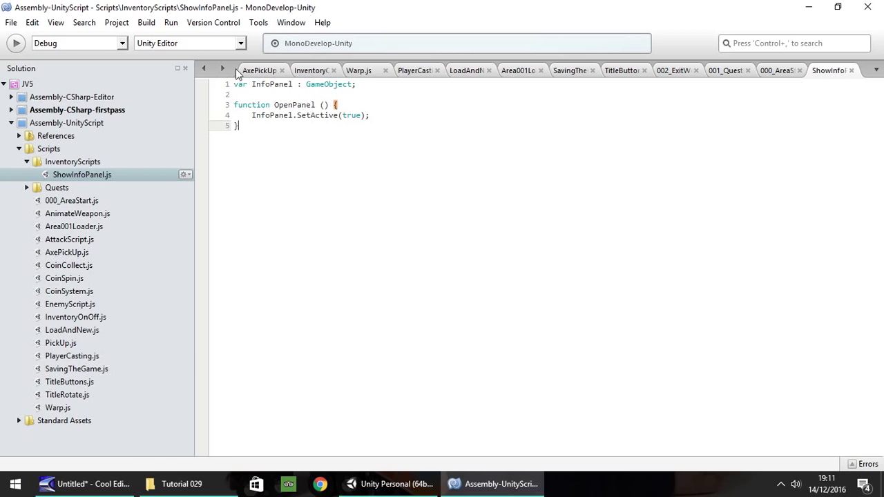
Attach ShowInfoPanel to Slot01's ItemImage and make its On Click call ShowInfoPanel.OpenPanel
{"action": "left_click", "coordinate": [395, 484]}
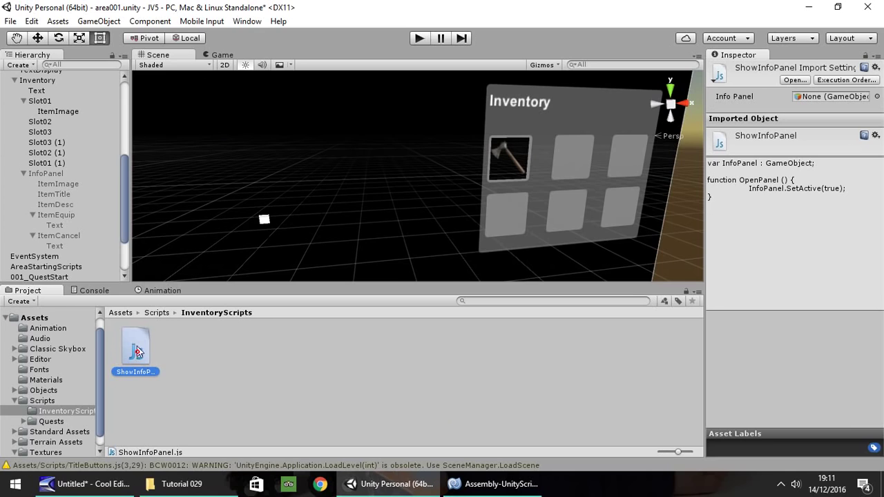
{"action": "left_click_drag", "start_coordinate": [142, 355], "coordinate": [45, 92]}
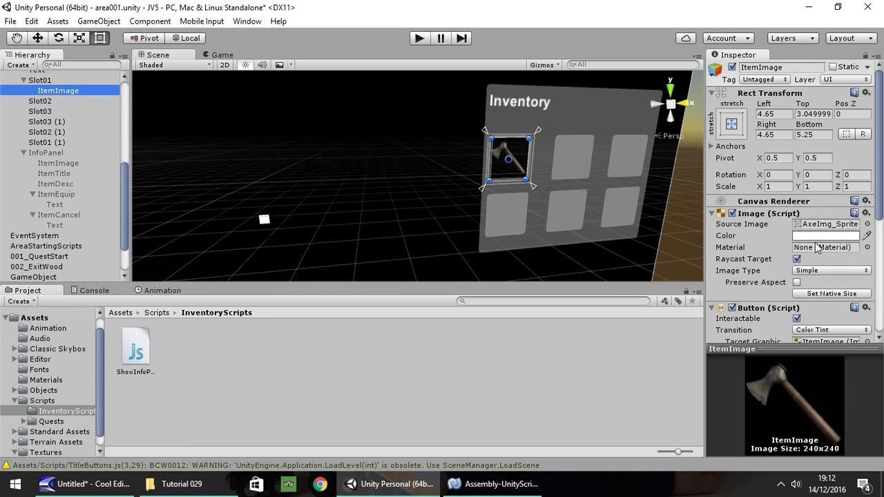
{"action": "scroll", "coordinate": [815, 243], "scroll_direction": "down", "scroll_amount": 5}
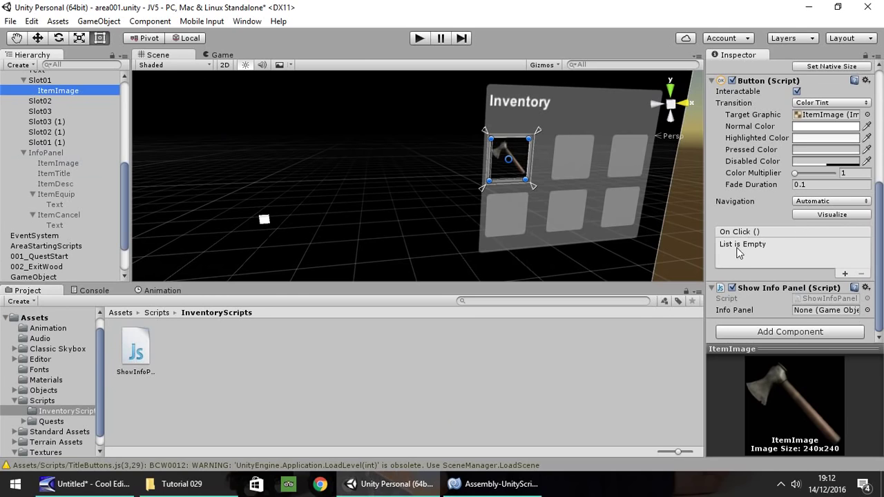
{"action": "left_click", "coordinate": [845, 273]}
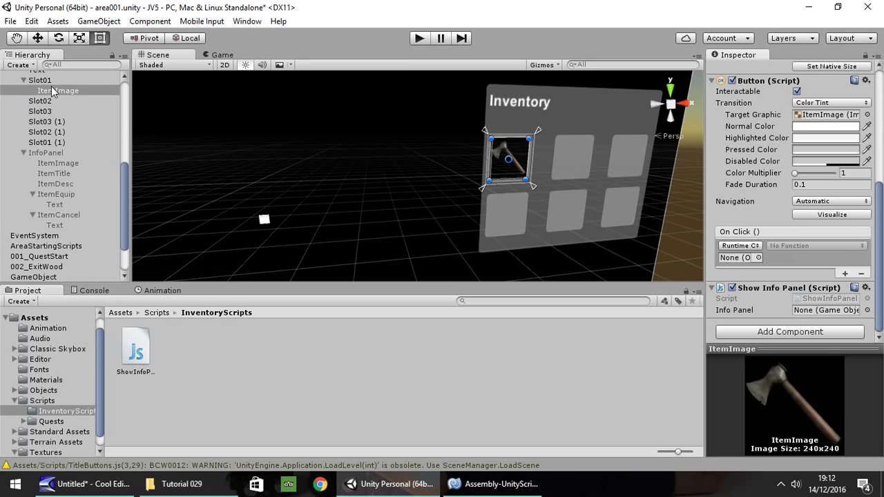
{"action": "left_click_drag", "start_coordinate": [55, 91], "coordinate": [742, 266]}
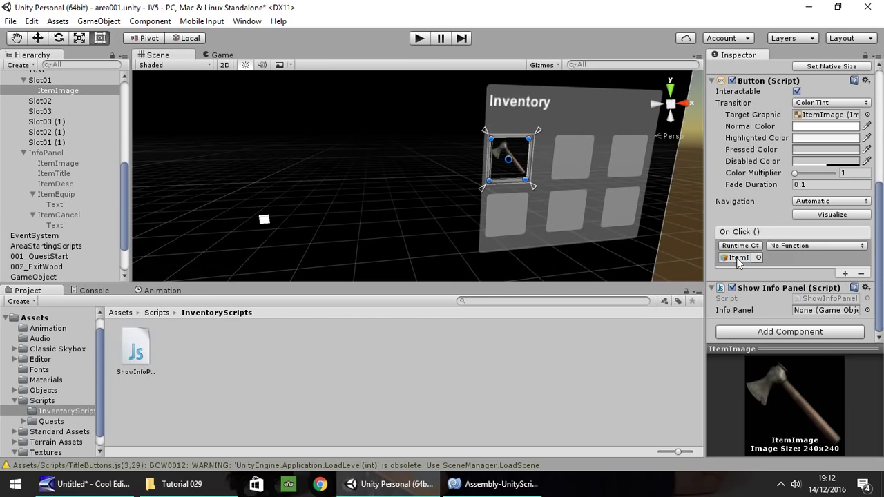
{"action": "left_click", "coordinate": [789, 245]}
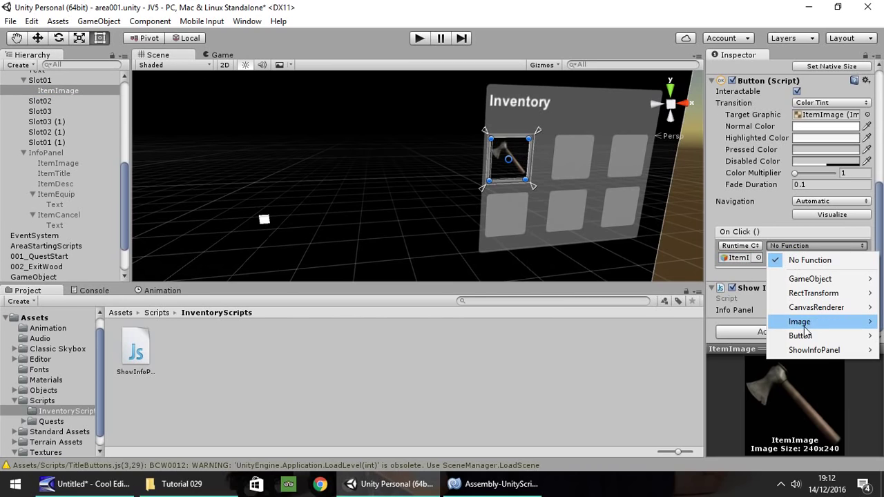
{"action": "mouse_move", "coordinate": [812, 350]}
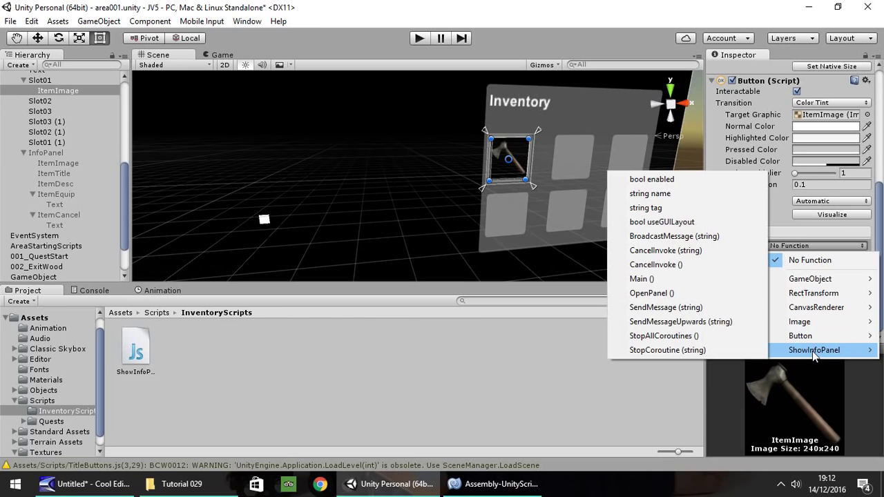
{"action": "left_click", "coordinate": [652, 293]}
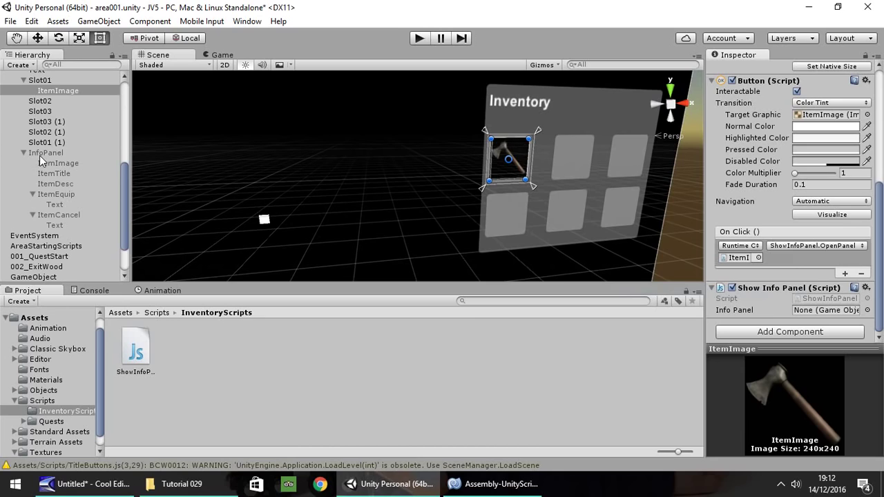
Assign InfoPanel to the script's Info Panel field and deactivate the Inventory
{"action": "left_click_drag", "start_coordinate": [40, 160], "coordinate": [816, 316]}
{"action": "scroll", "coordinate": [65, 130], "scroll_direction": "up", "scroll_amount": 3}
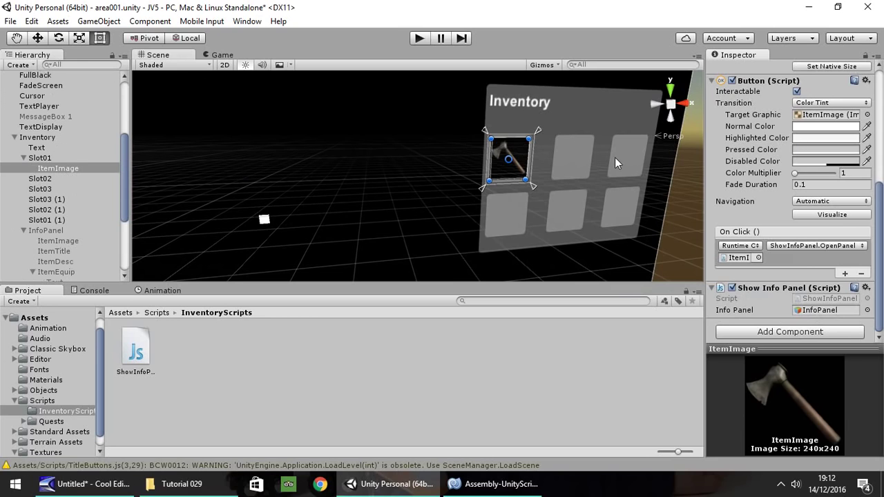
{"action": "scroll", "coordinate": [767, 172], "scroll_direction": "up", "scroll_amount": 10}
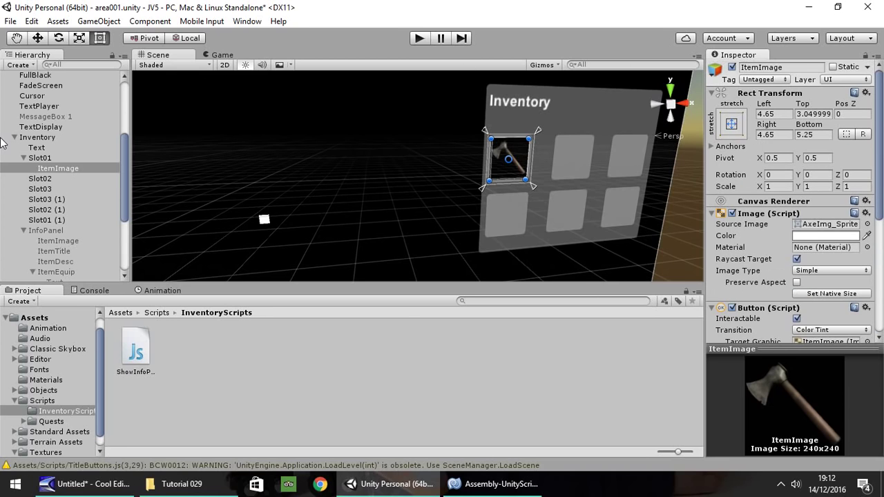
{"action": "left_click", "coordinate": [30, 138]}
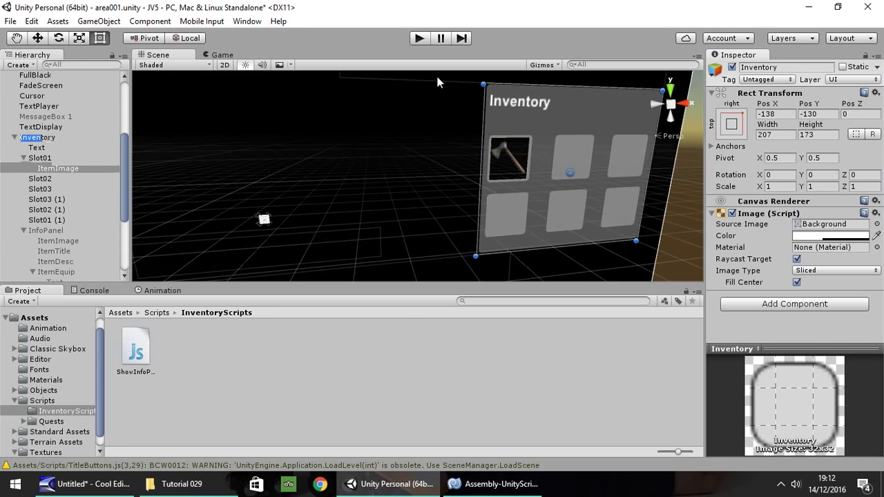
{"action": "left_click", "coordinate": [732, 67]}
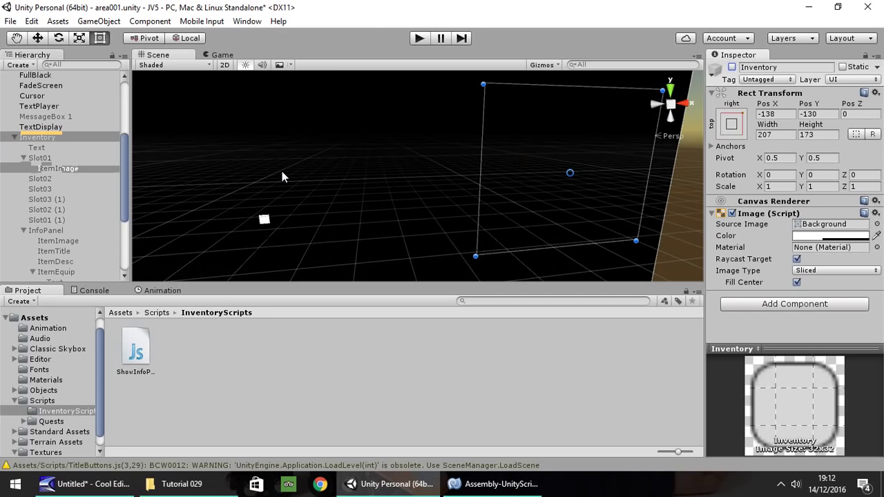
{"action": "key", "text": "ctrl+p"}
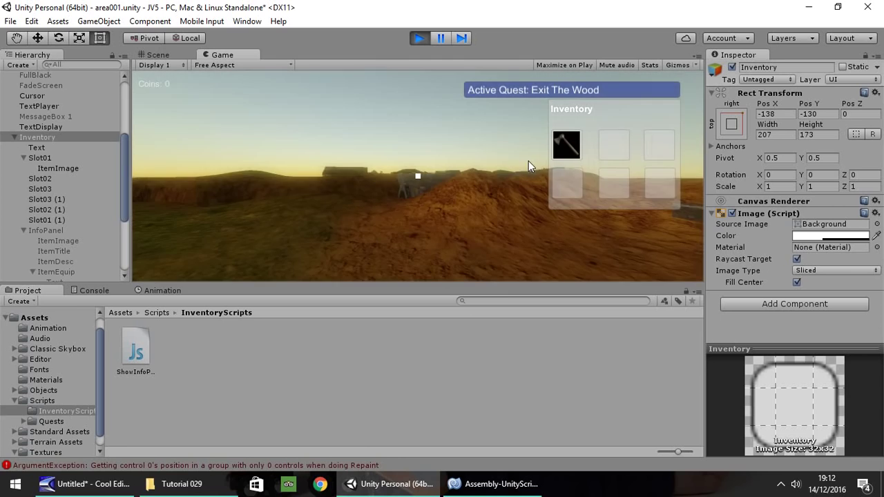
{"action": "left_click", "coordinate": [567, 143]}
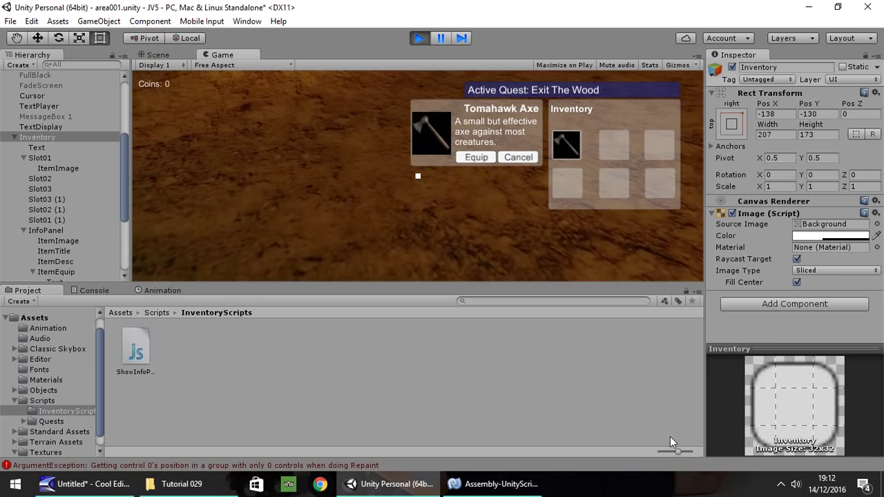
{"action": "key", "text": "ctrl+p"}
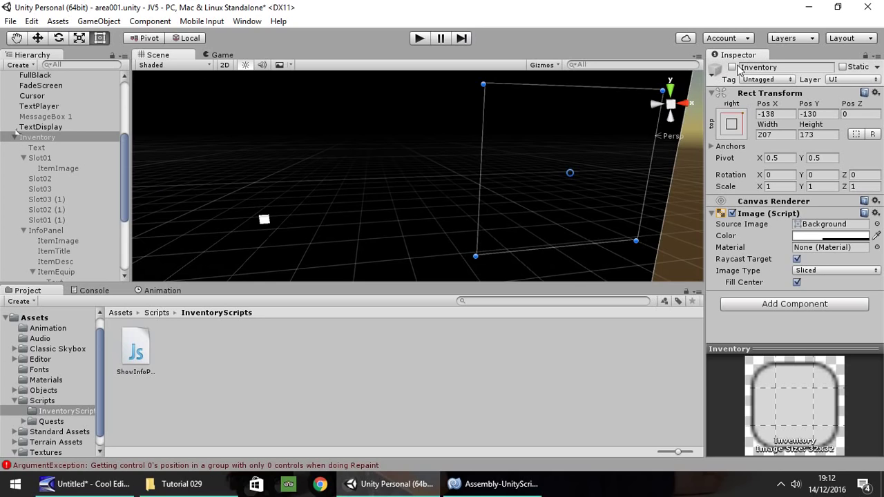
Reactivate Inventory and InfoPanel and experiment with a dark blue Inventory background colour
{"action": "left_click", "coordinate": [732, 67]}
{"action": "left_click", "coordinate": [46, 232]}
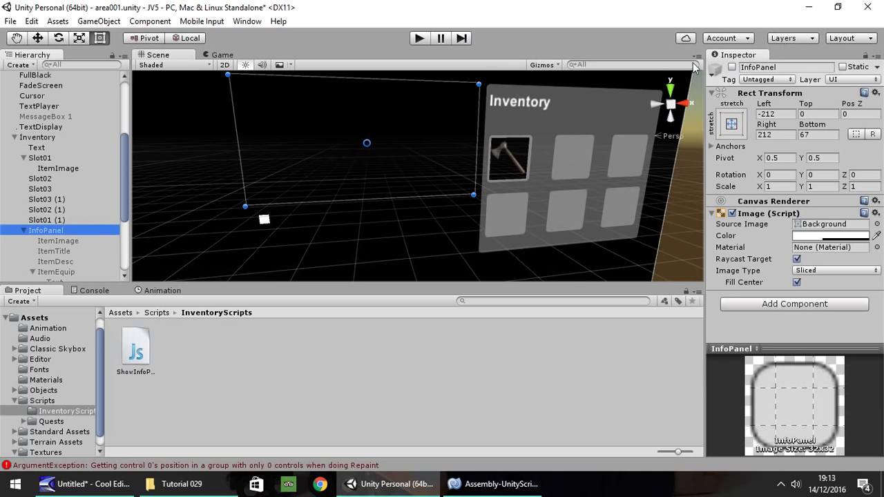
{"action": "left_click", "coordinate": [731, 67]}
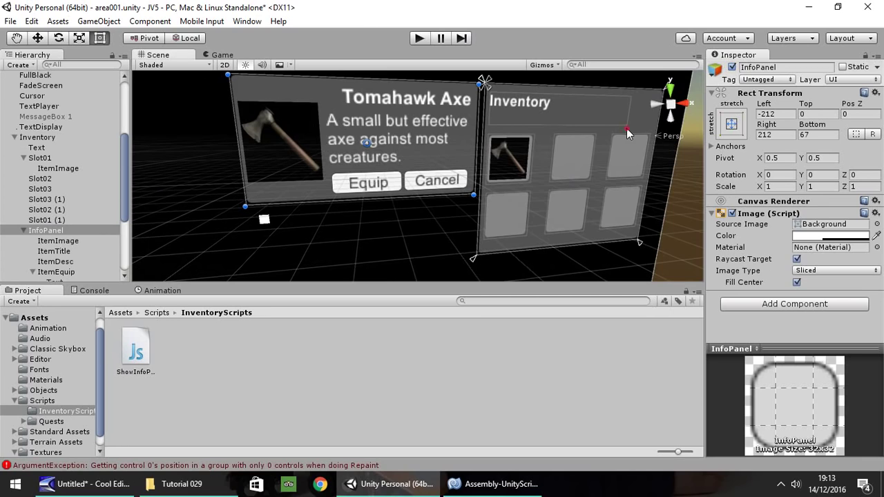
{"action": "left_click", "coordinate": [626, 128]}
{"action": "left_click", "coordinate": [854, 236]}
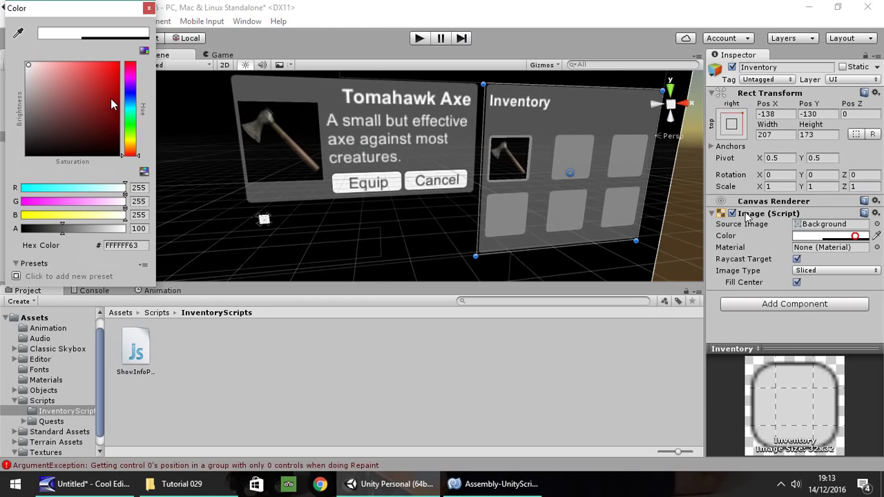
{"action": "left_click", "coordinate": [129, 94]}
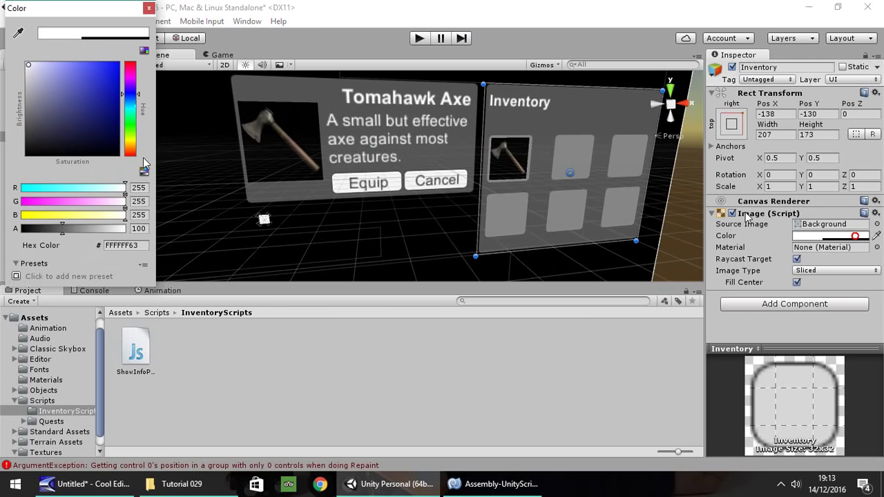
{"action": "left_click_drag", "start_coordinate": [66, 230], "coordinate": [133, 239]}
{"action": "mouse_move", "coordinate": [81, 119]}
{"action": "left_mouse_down"}
{"action": "mouse_move", "coordinate": [87, 136]}
{"action": "mouse_move", "coordinate": [94, 120]}
{"action": "left_mouse_up"}
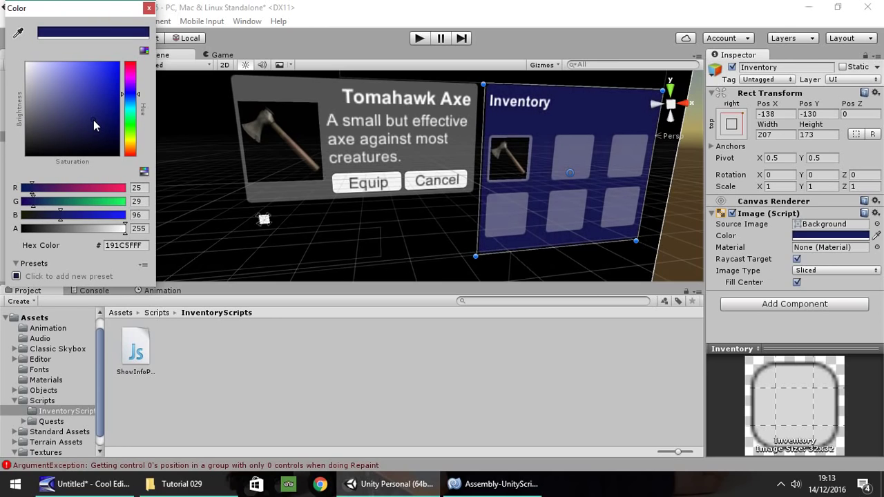
{"action": "left_click", "coordinate": [132, 247]}
{"action": "key", "text": "ctrl+c"}
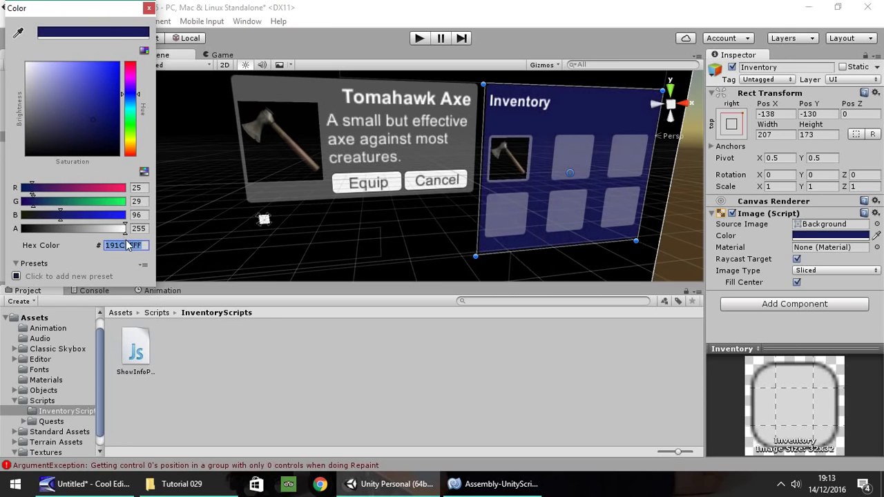
{"action": "key", "text": "BackSpace"}
{"action": "key", "text": "Return"}
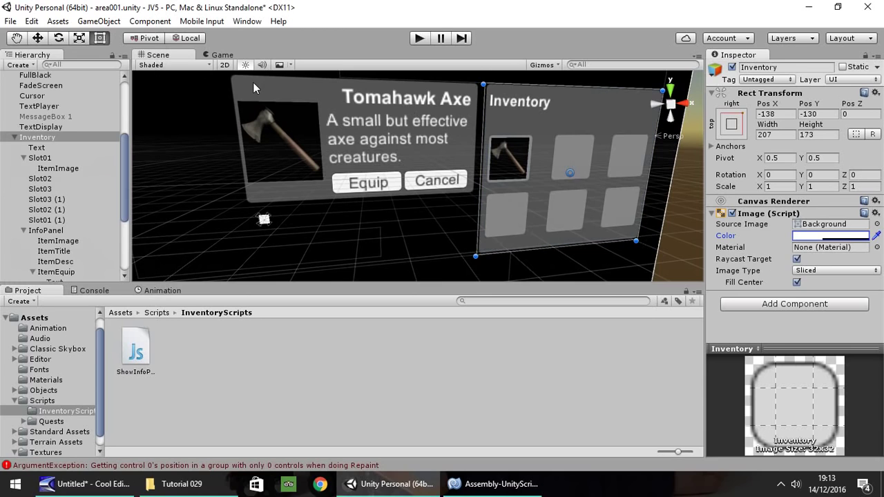
Set the Inventory background colour to hex 191C5FFF
{"action": "left_click", "coordinate": [523, 123]}
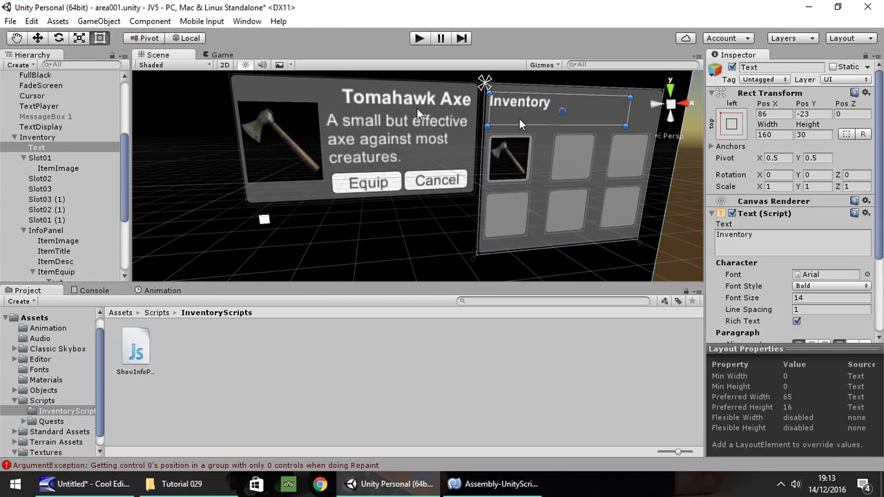
{"action": "left_click", "coordinate": [37, 137]}
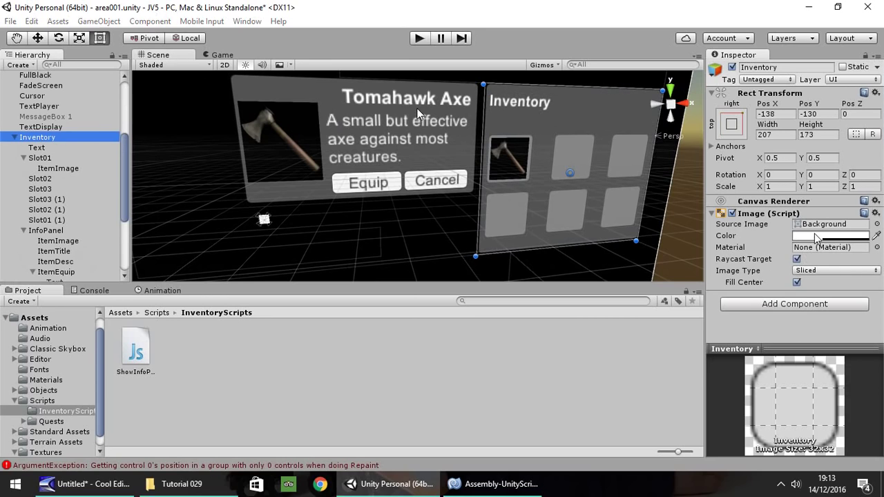
{"action": "left_click", "coordinate": [814, 235]}
{"action": "left_click", "coordinate": [123, 245]}
{"action": "key", "text": "ctrl+v"}
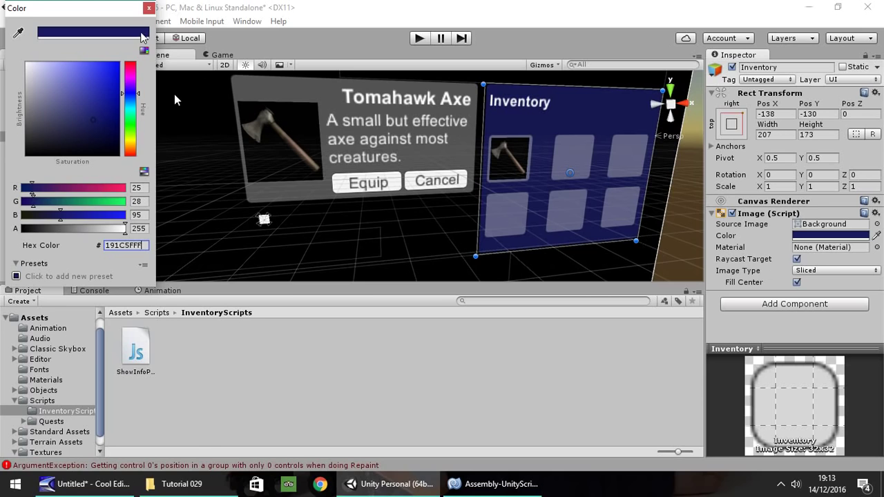
{"action": "left_click", "coordinate": [148, 8]}
Give InfoPanel the same 191C5FFF background and start a play test
{"action": "left_click", "coordinate": [324, 95]}
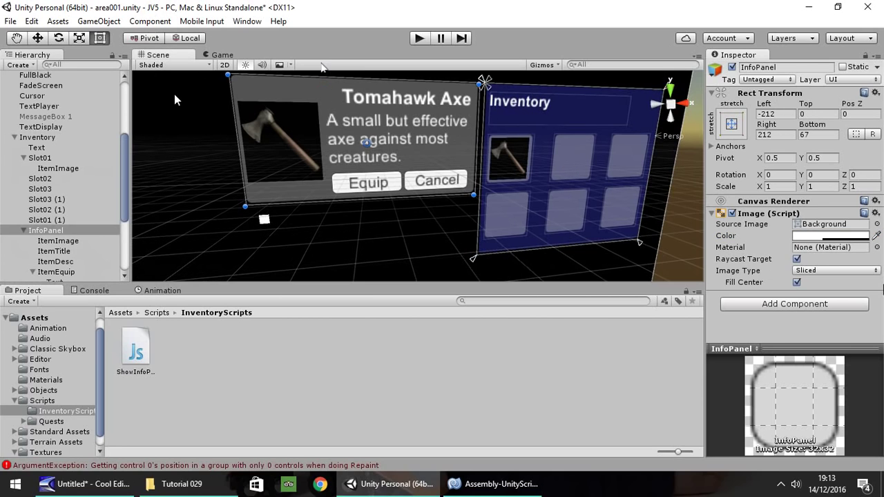
{"action": "left_click", "coordinate": [831, 235]}
{"action": "left_click", "coordinate": [128, 245]}
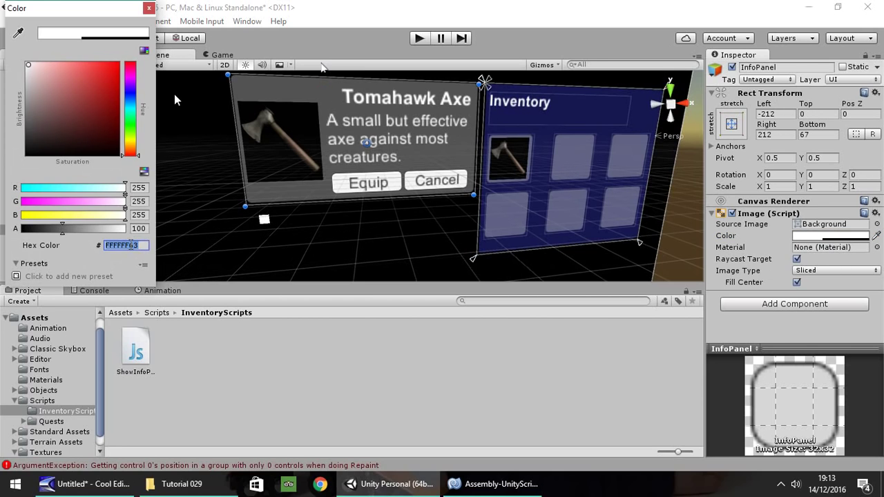
{"action": "key", "text": "ctrl+v"}
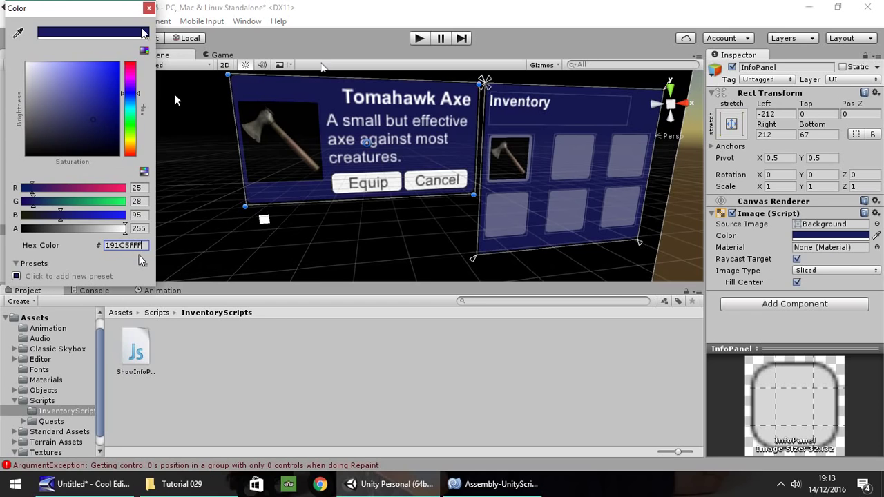
{"action": "left_click", "coordinate": [148, 8]}
{"action": "left_click", "coordinate": [418, 40]}
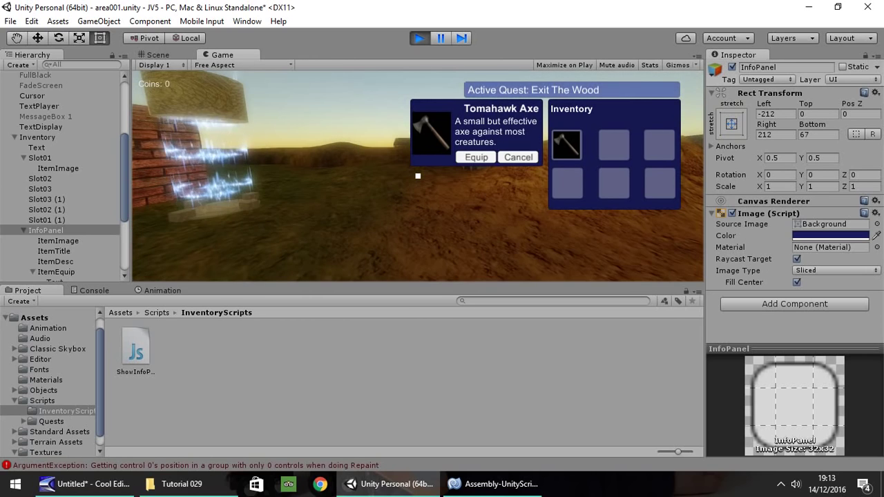
Stop the play test, then deactivate InfoPanel and Slot01's axe ItemImage
{"action": "key", "text": "ctrl+p"}
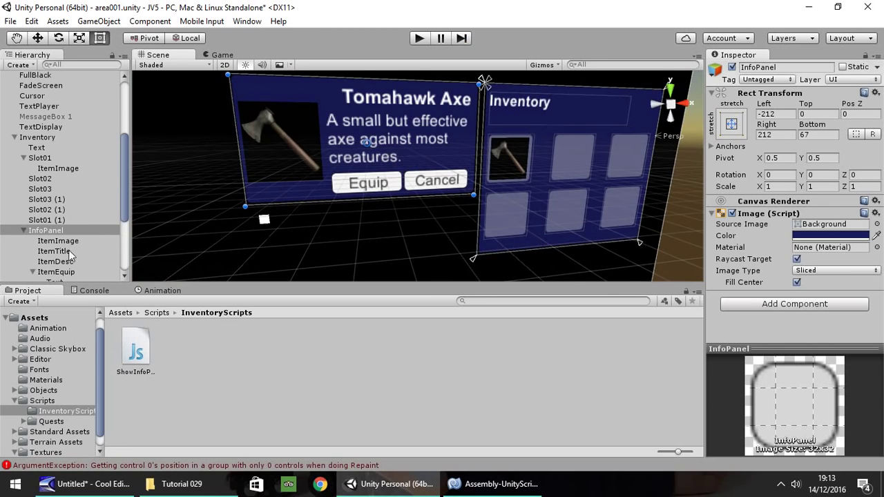
{"action": "left_click", "coordinate": [732, 67]}
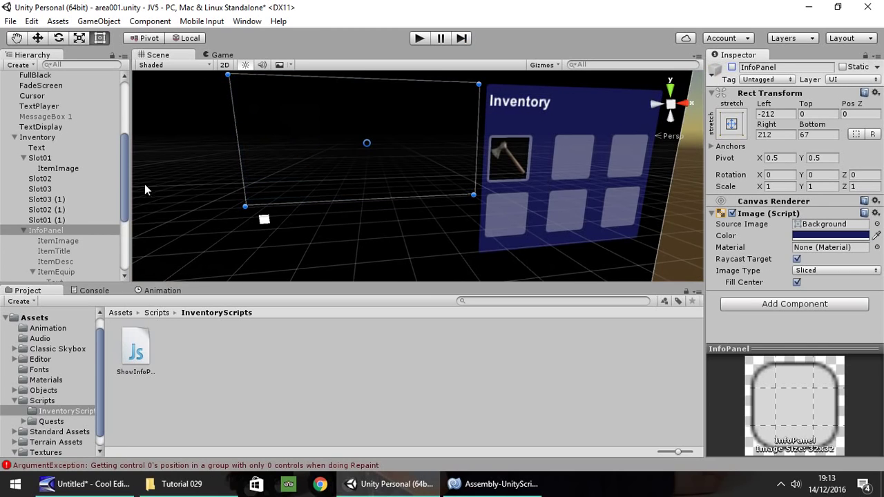
{"action": "left_click", "coordinate": [59, 169]}
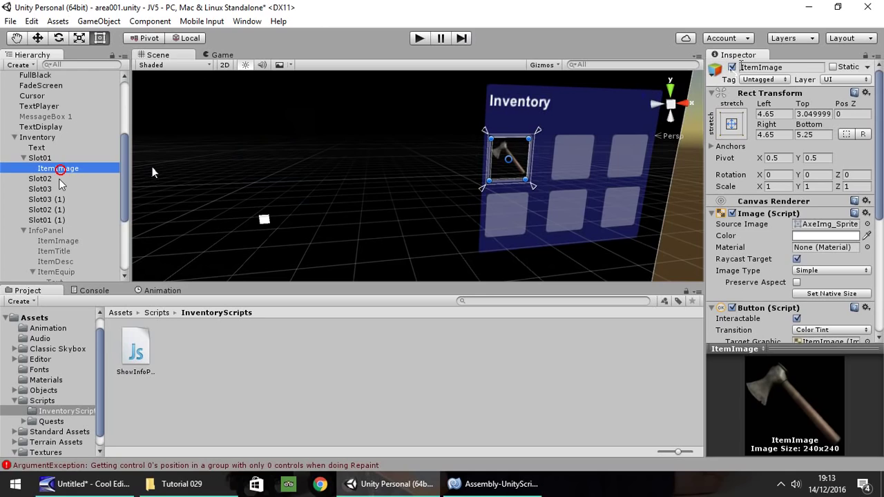
{"action": "left_click", "coordinate": [732, 67]}
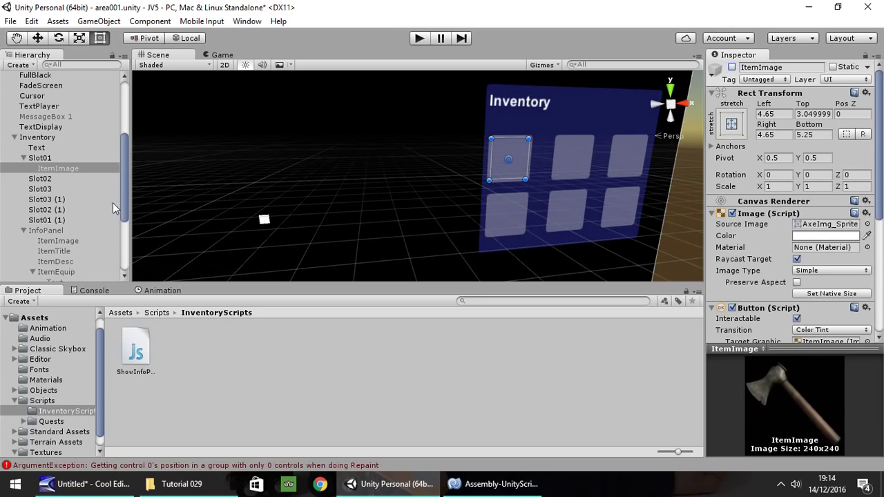
{"action": "scroll", "coordinate": [109, 203], "scroll_direction": "down", "scroll_amount": 5}
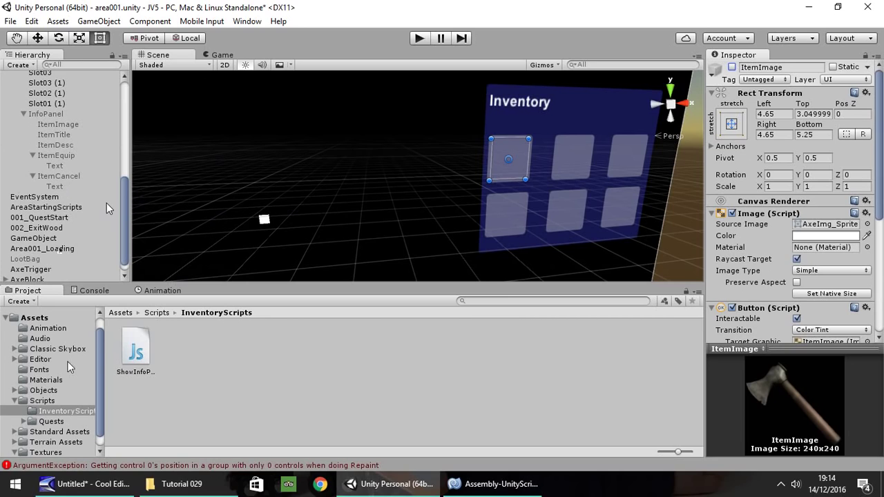
{"action": "scroll", "coordinate": [125, 245], "scroll_direction": "down", "scroll_amount": 1}
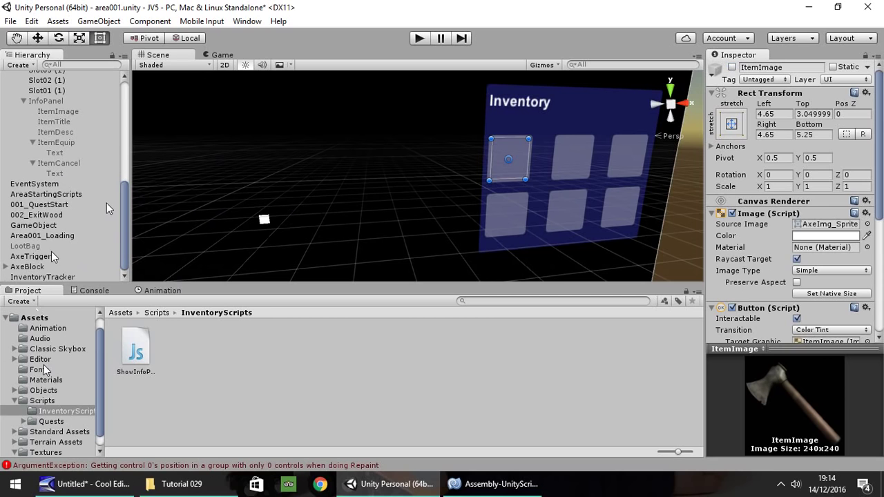
Frame the AxeTrigger crate in the Scene view and open its AxePickUp script
{"action": "double_click", "coordinate": [38, 256]}
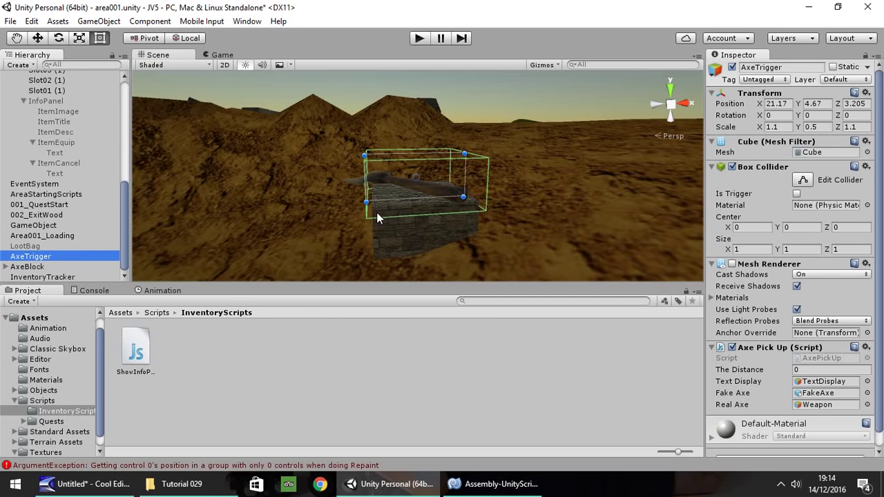
{"action": "right_click_drag", "start_coordinate": [325, 178], "coordinate": [492, 198]}
{"action": "scroll", "coordinate": [508, 187], "scroll_direction": "down", "scroll_amount": 5}
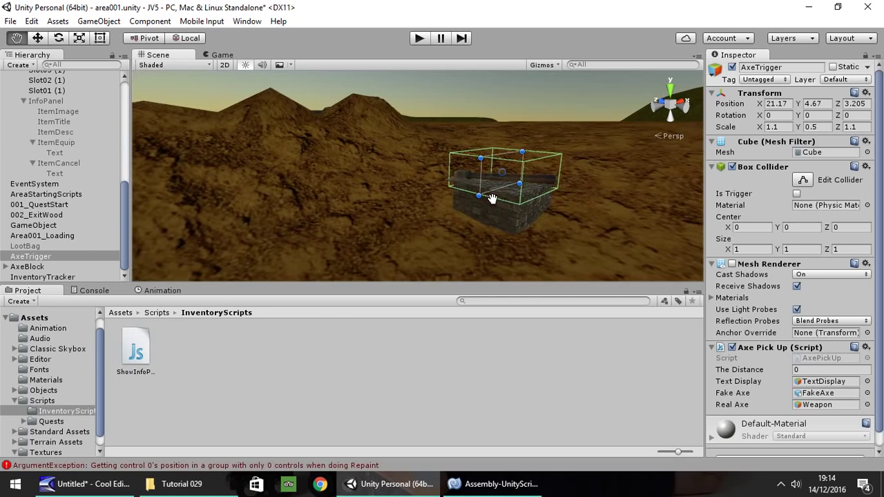
{"action": "middle_click_drag", "start_coordinate": [492, 198], "coordinate": [396, 196]}
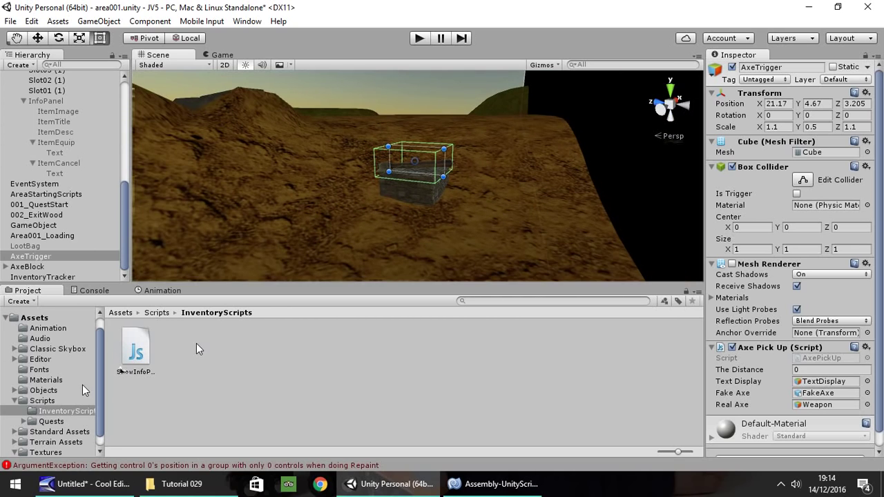
{"action": "left_click", "coordinate": [821, 358]}
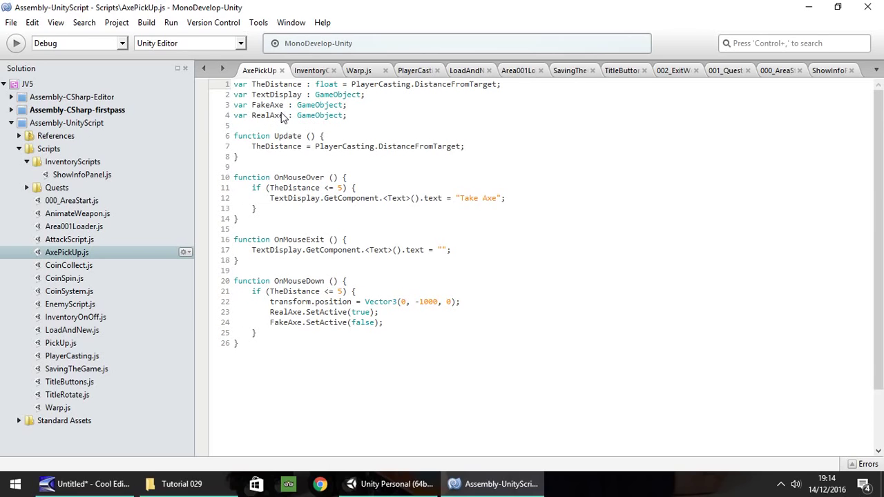
Return to the Unity editor from MonoDevelop, leaving AxePickUp unchanged
{"action": "left_click", "coordinate": [387, 483]}
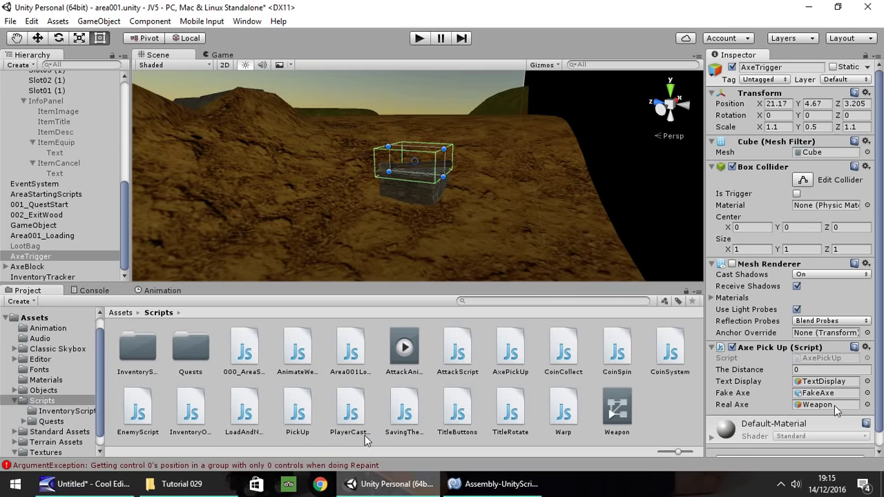
Set AxeTrigger's Real Axe to ItemImage, then play-test taking the axe and viewing its details
{"action": "scroll", "coordinate": [73, 148], "scroll_direction": "up", "scroll_amount": 5}
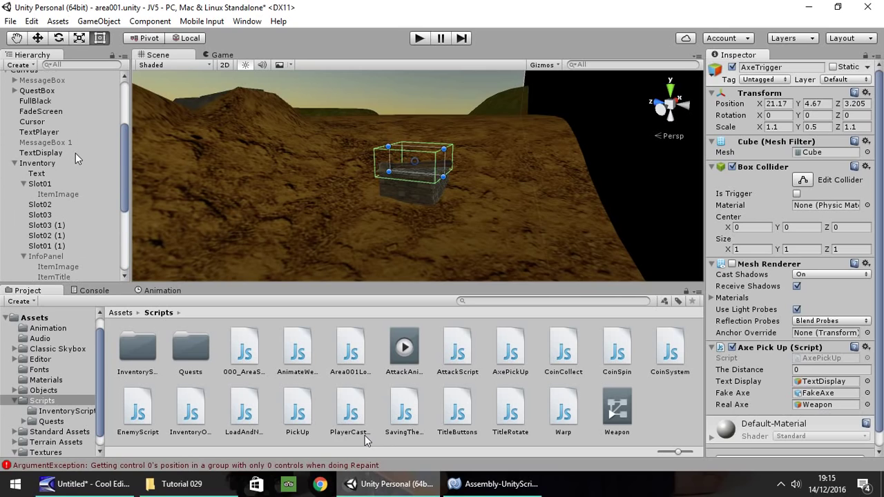
{"action": "left_click_drag", "start_coordinate": [52, 192], "coordinate": [829, 408]}
{"action": "left_click", "coordinate": [423, 41]}
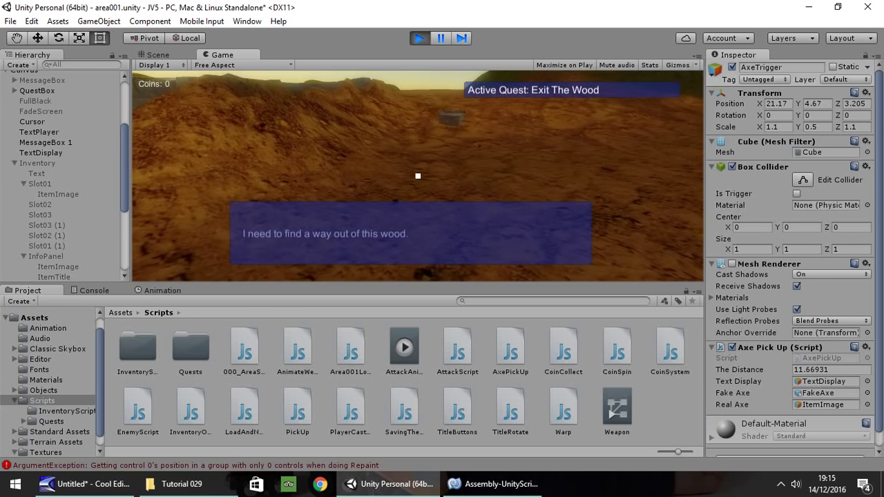
{"action": "key", "text": "w"}
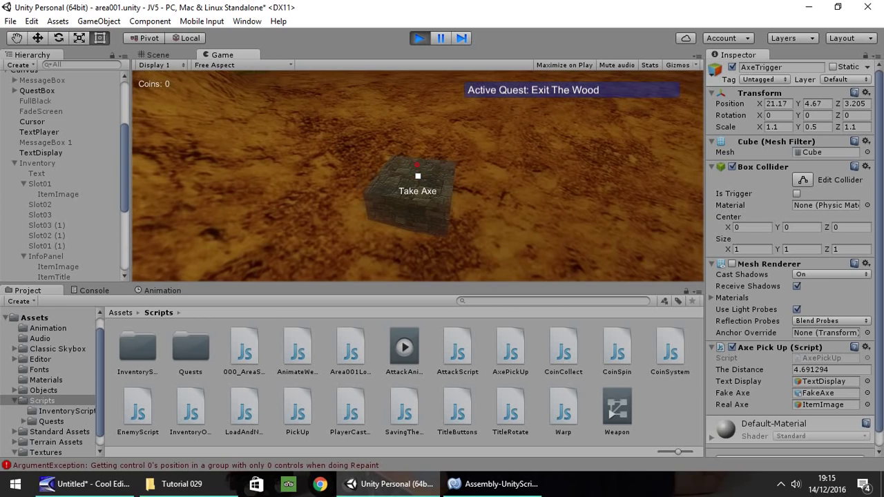
{"action": "key", "text": "e"}
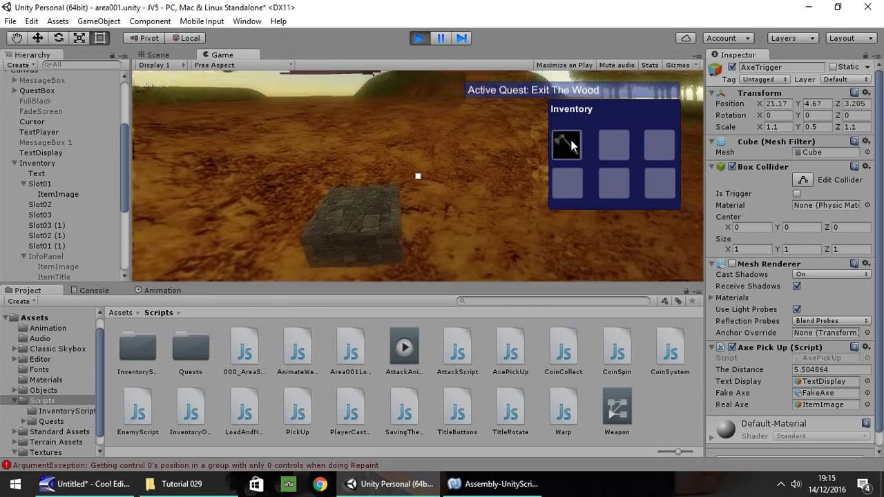
{"action": "left_click", "coordinate": [570, 147]}
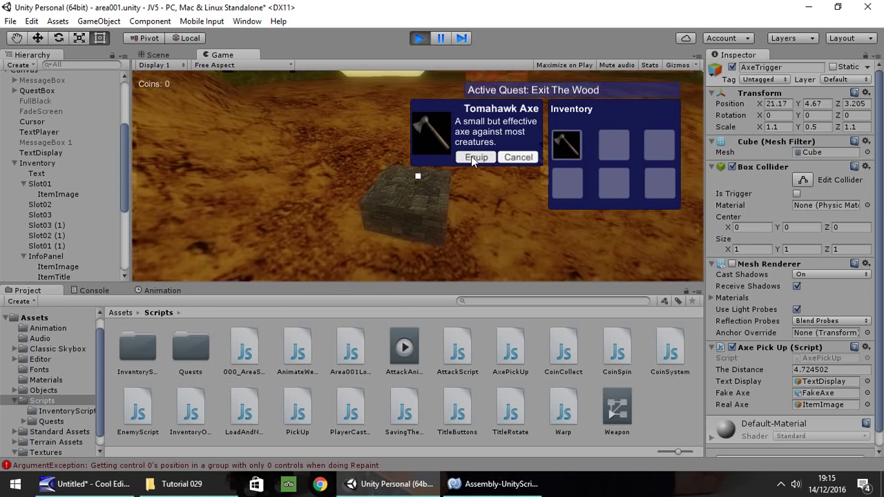
{"action": "left_click", "coordinate": [417, 38]}
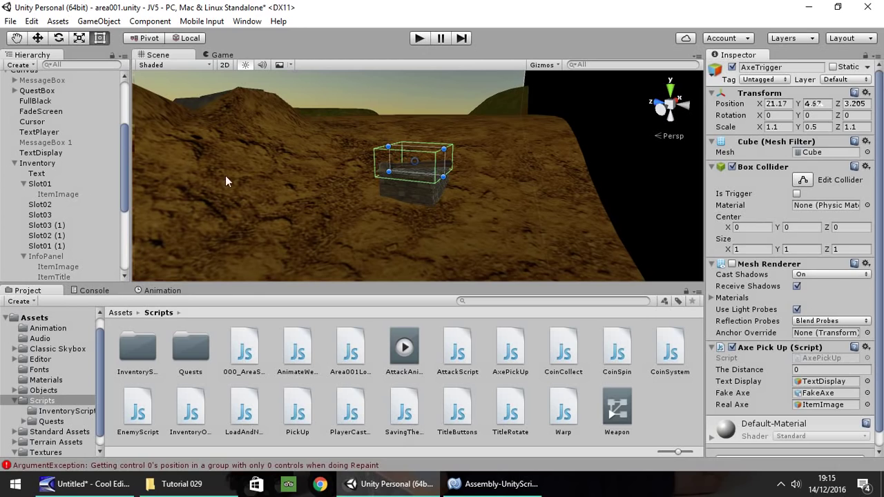
{"action": "scroll", "coordinate": [66, 173], "scroll_direction": "down", "scroll_amount": 5}
Create a new JavaScript file inside the InventoryScripts folder
{"action": "left_click", "coordinate": [45, 139]}
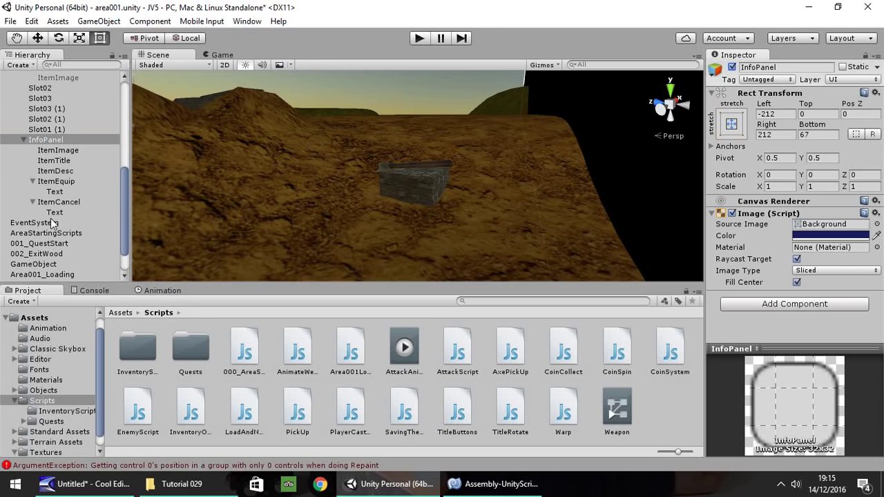
{"action": "double_click", "coordinate": [141, 351]}
{"action": "right_click", "coordinate": [172, 340]}
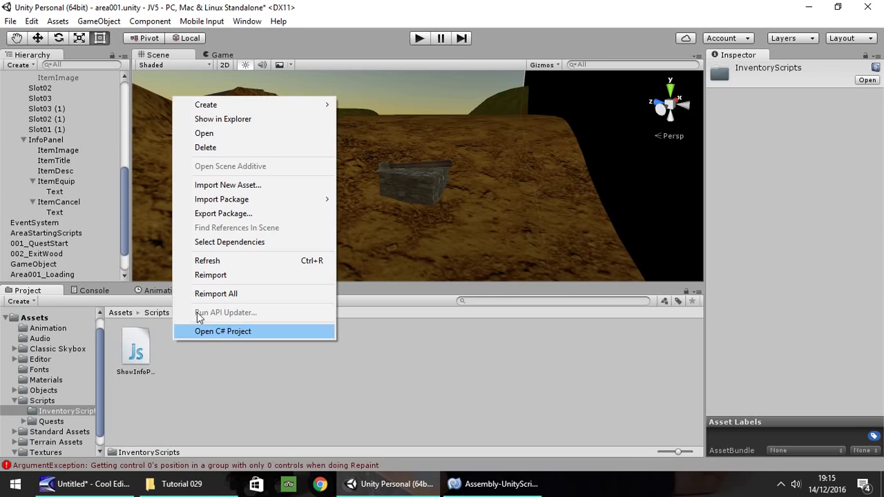
{"action": "left_click", "coordinate": [265, 105]}
{"action": "left_click", "coordinate": [370, 138]}
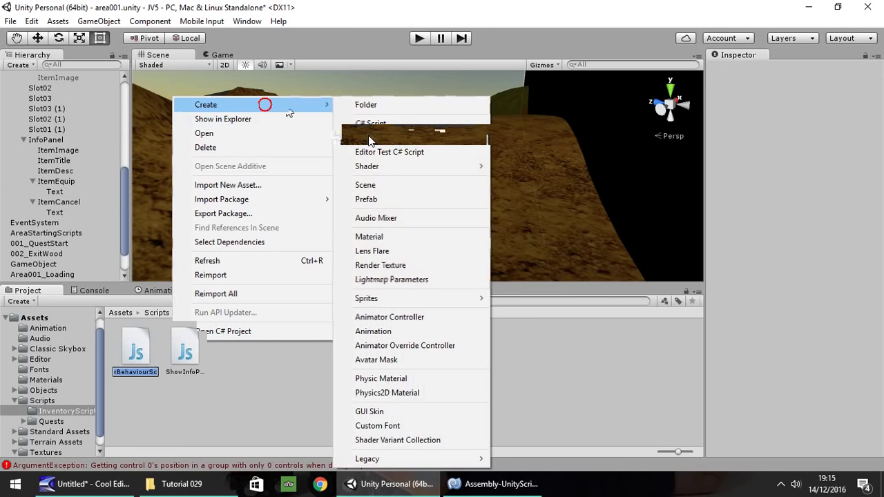
Name the new script AxeInfoPanel
{"action": "type", "text": "Info"}
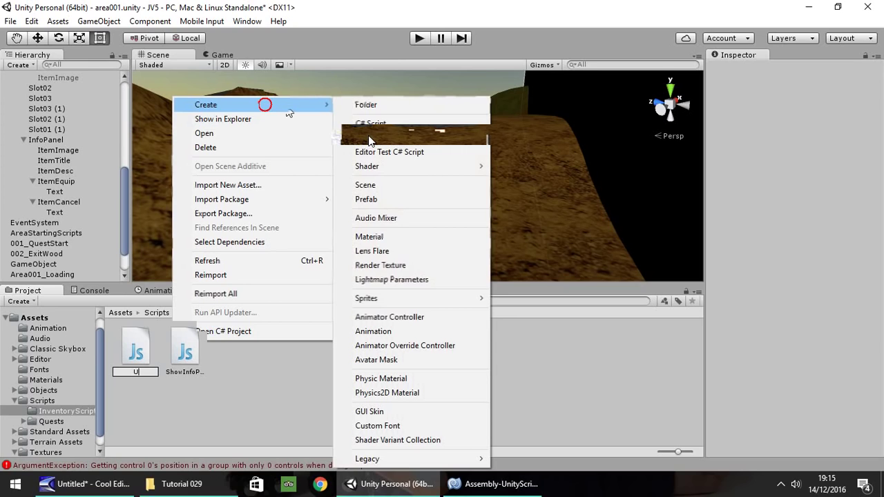
{"action": "type", "text": "Panel"}
{"action": "key", "text": "BackSpace"}
{"action": "key", "text": "BackSpace"}
{"action": "key", "text": "BackSpace"}
{"action": "key", "text": "BackSpace"}
{"action": "key", "text": "BackSpace"}
{"action": "key", "text": "BackSpace"}
{"action": "key", "text": "BackSpace"}
{"action": "key", "text": "BackSpace"}
{"action": "key", "text": "BackSpace"}
{"action": "type", "text": "01_"}
{"action": "key", "text": "BackSpace"}
{"action": "key", "text": "BackSpace"}
{"action": "key", "text": "BackSpace"}
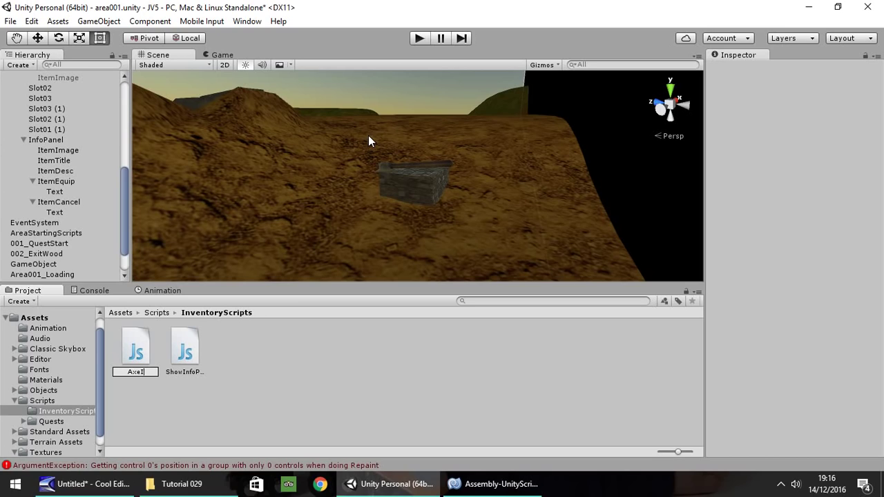
{"action": "type", "text": "AxeInfoPan"}
{"action": "type", "text": "el"}
{"action": "key", "text": "Return"}
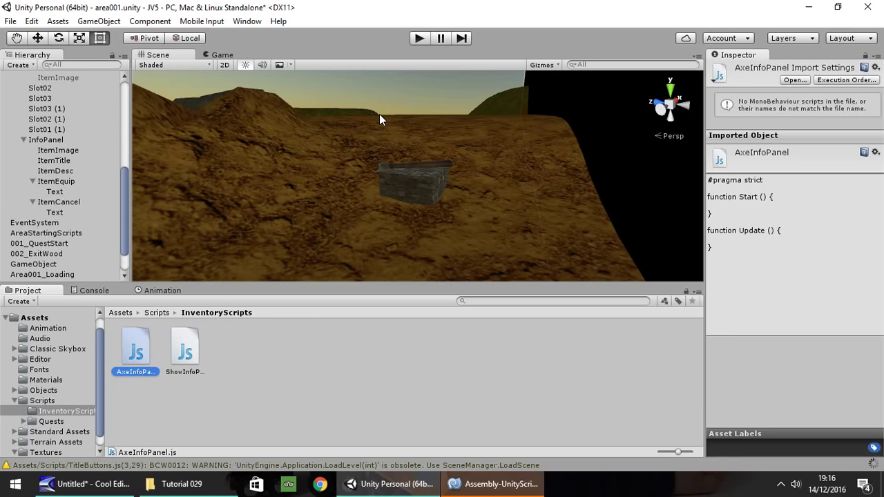
Replace the template code with InfoPanel and TheAxe GameObject variable declarations
{"action": "left_click", "coordinate": [492, 484]}
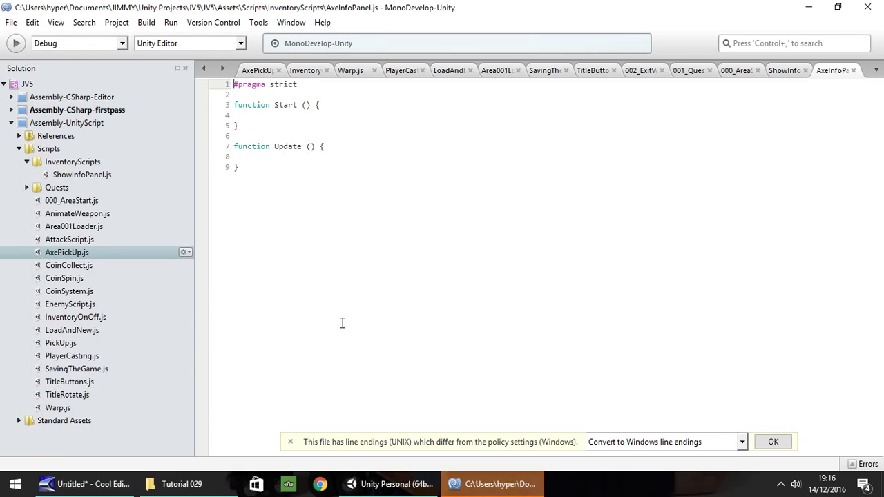
{"action": "left_click_drag", "start_coordinate": [238, 126], "coordinate": [230, 77]}
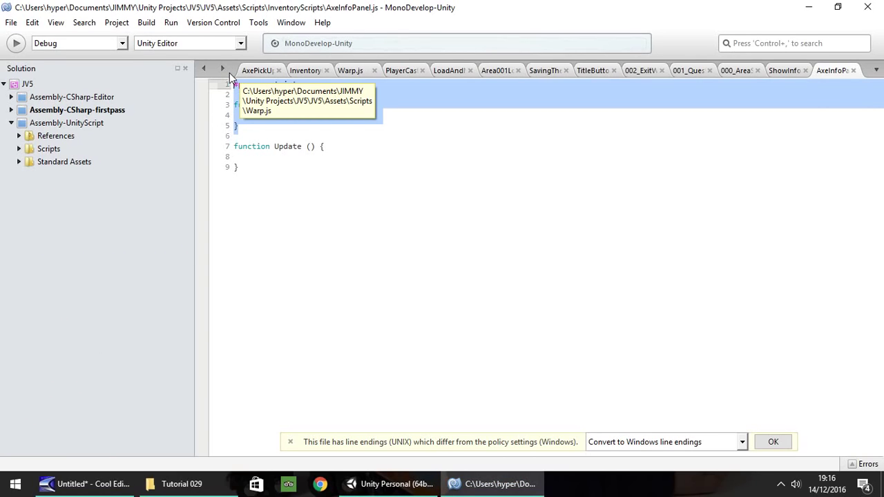
{"action": "key", "text": "ctrl+a"}
{"action": "type", "text": "var "}
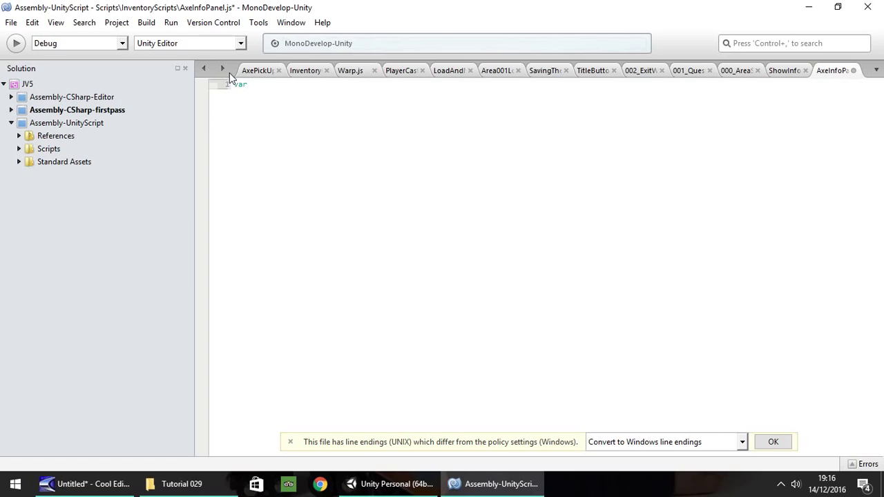
{"action": "type", "text": "InfoPanel : GameObject;"}
{"action": "key", "text": "Return"}
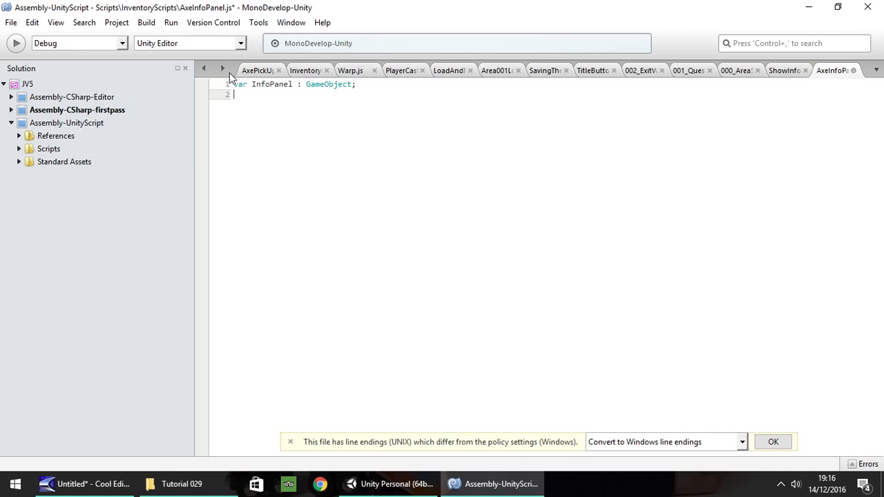
{"action": "type", "text": "var TheAxe : GameObject;7"}
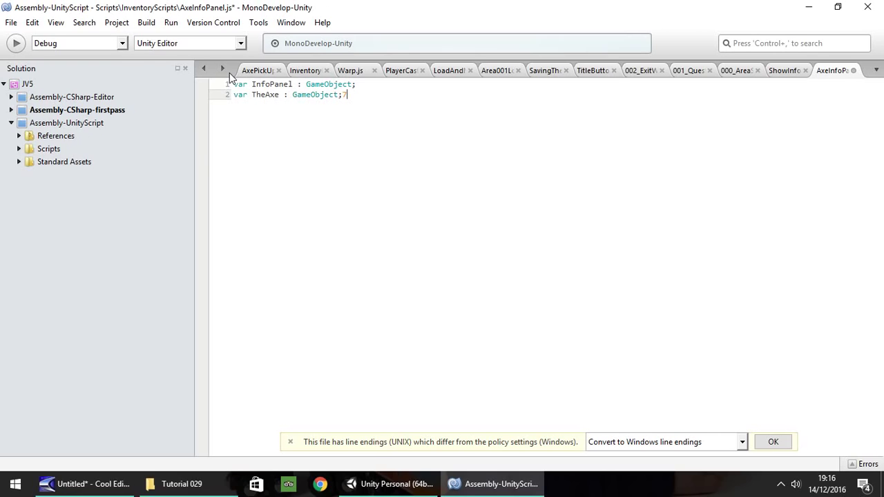
{"action": "key", "text": "BackSpace"}
{"action": "key", "text": "Return"}
{"action": "key", "text": "Return"}
Start an ItemEquip() function below the declarations
{"action": "type", "text": "func"}
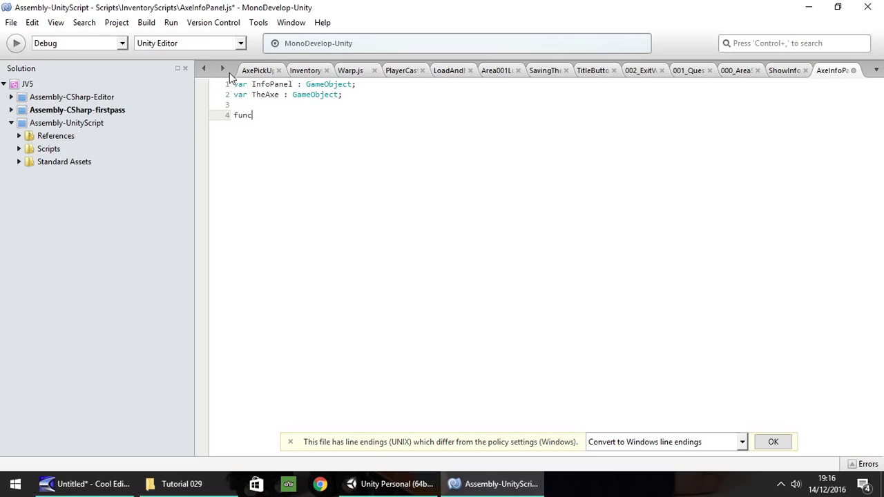
{"action": "type", "text": "tion ItemEquip()() {"}
{"action": "key", "text": "Return"}
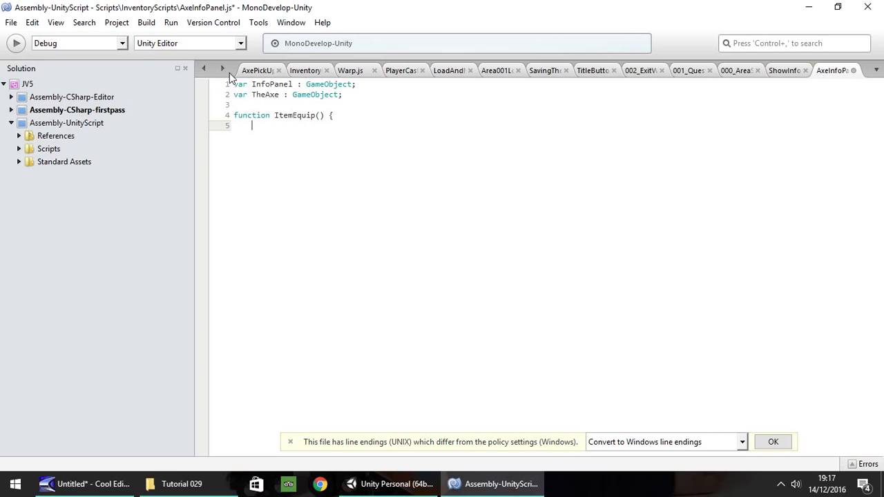
Inside ItemEquip, call TheAxe.SetActive(true) and then InfoPanel.SetActive(false)
{"action": "type", "text": "TheAxe.SetActive(true);"}
{"action": "key", "text": "Return"}
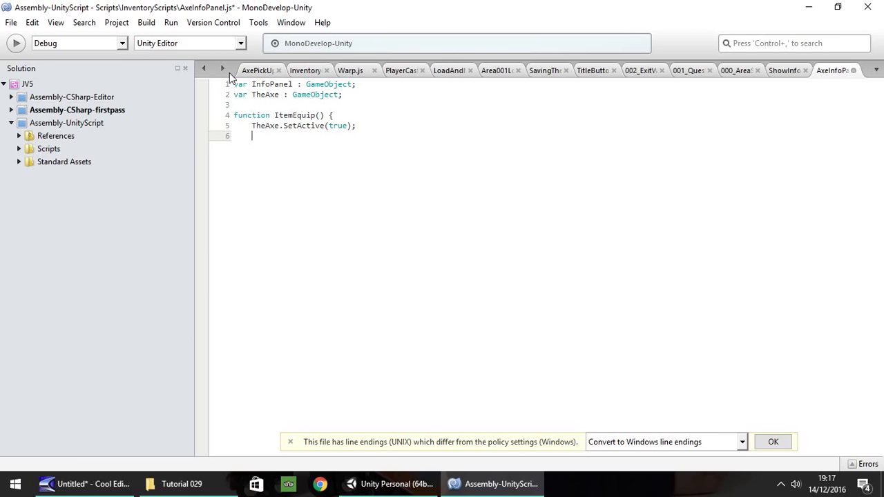
{"action": "type", "text": "InfoPanel.SetActive("}
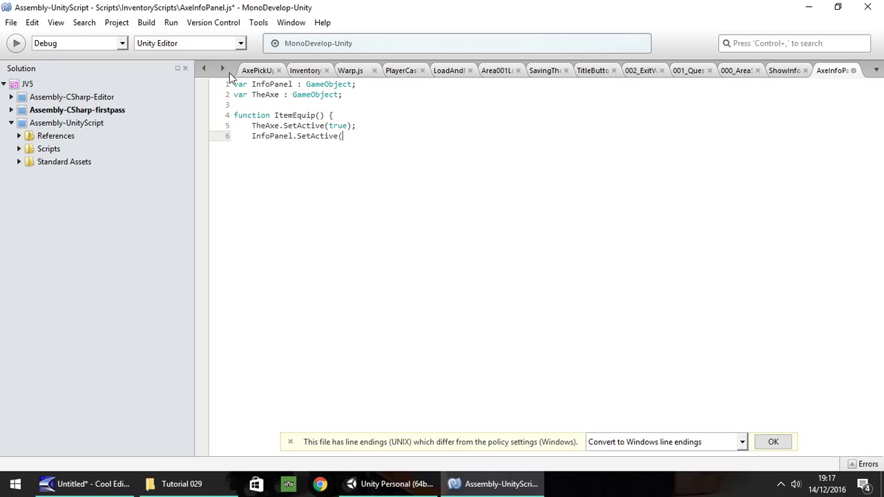
{"action": "type", "text": "false);"}
Close the ItemEquip function with a brace
{"action": "key", "text": "Return"}
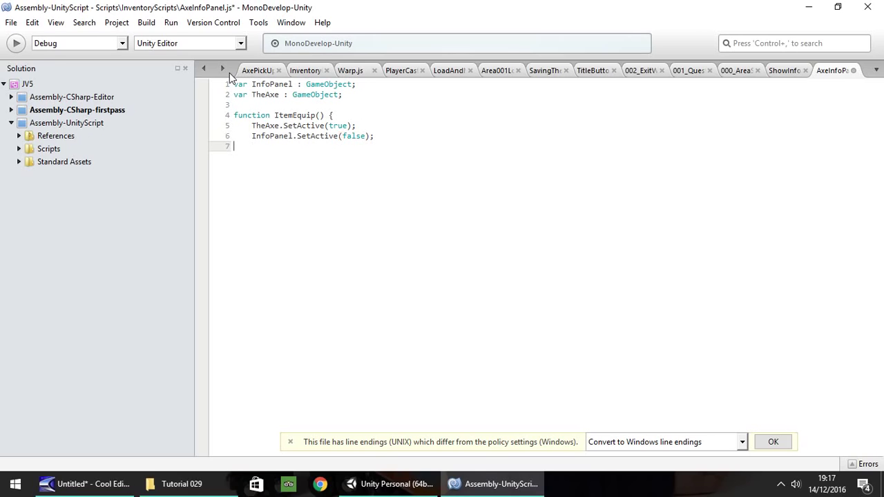
{"action": "type", "text": "}"}
{"action": "key", "text": "Return"}
{"action": "key", "text": "Return"}
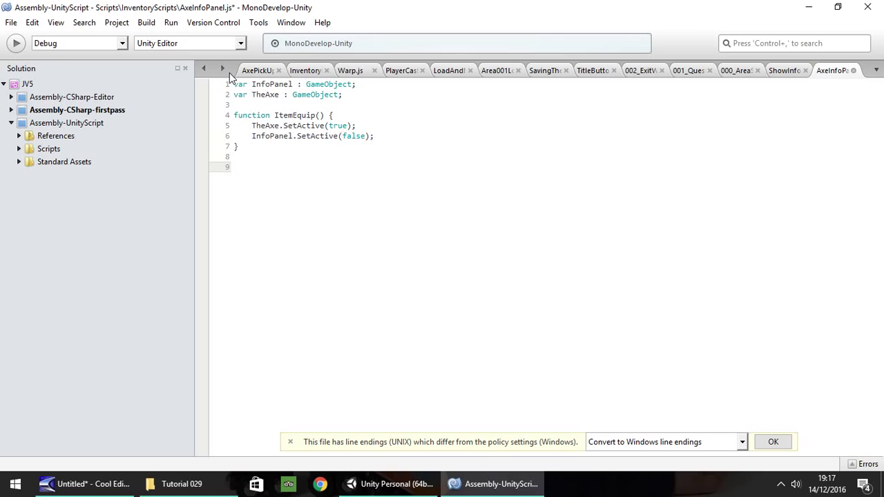
Add an ItemCancel() function calling InfoPanel.SetActive(false) and save the script
{"action": "type", "text": "function ItemCancel() {"}
{"action": "key", "text": "Return"}
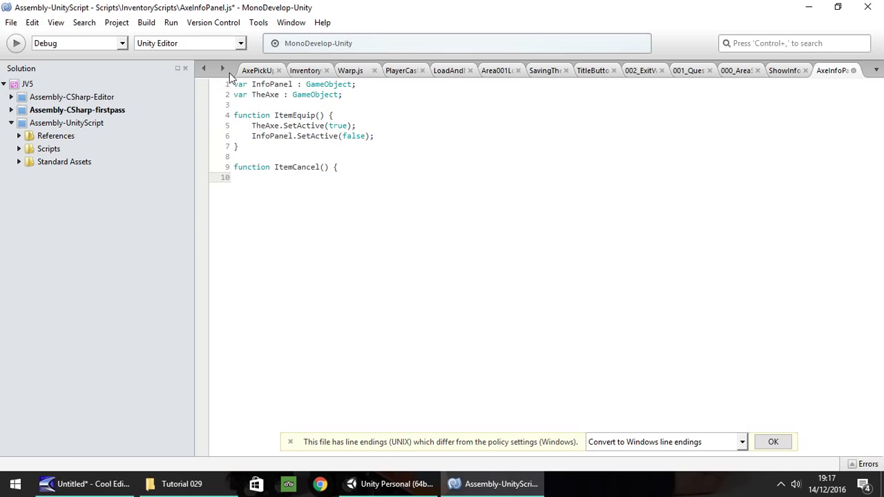
{"action": "type", "text": "InfoPanel.SetActive(fa"}
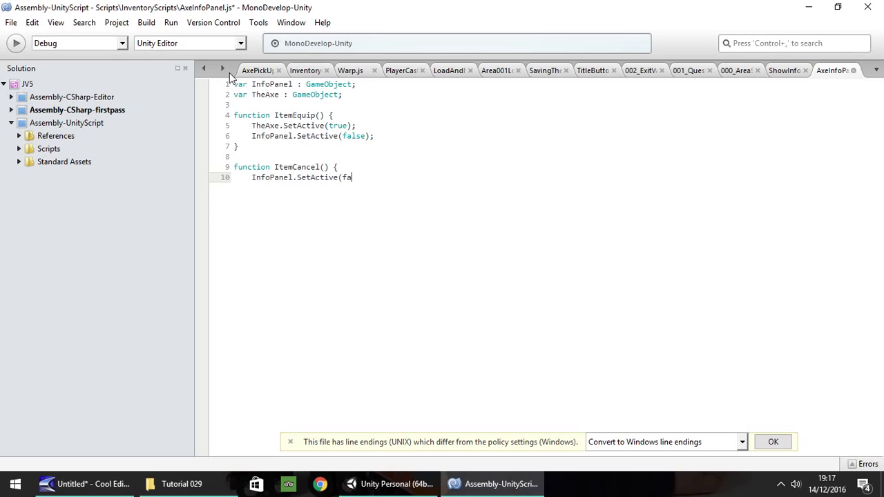
{"action": "type", "text": "lse);"}
{"action": "key", "text": "Return"}
{"action": "type", "text": "}"}
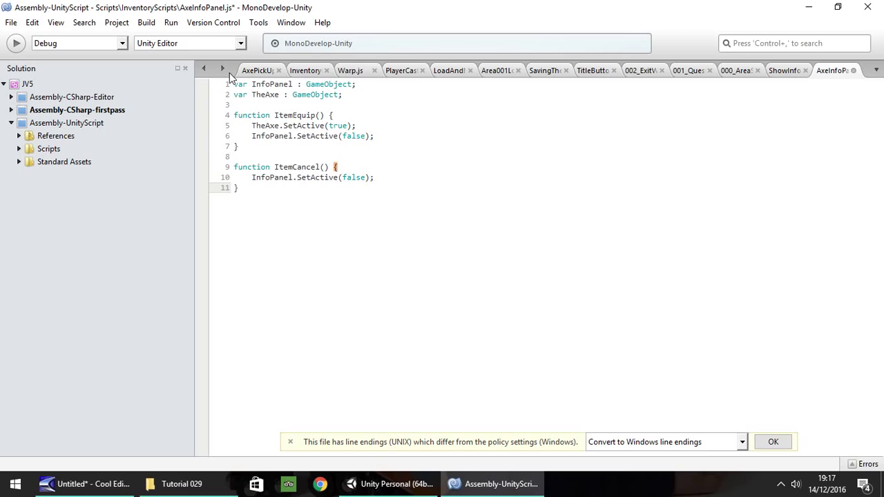
{"action": "key", "text": "ctrl+s"}
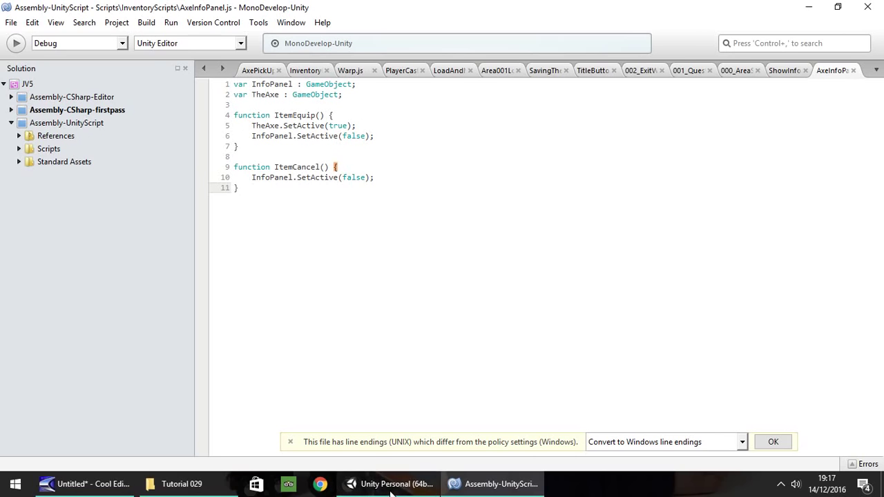
Attach AxeInfoPanel to InfoPanel and assign InfoPanel to its Info Panel field
{"action": "left_click", "coordinate": [391, 487]}
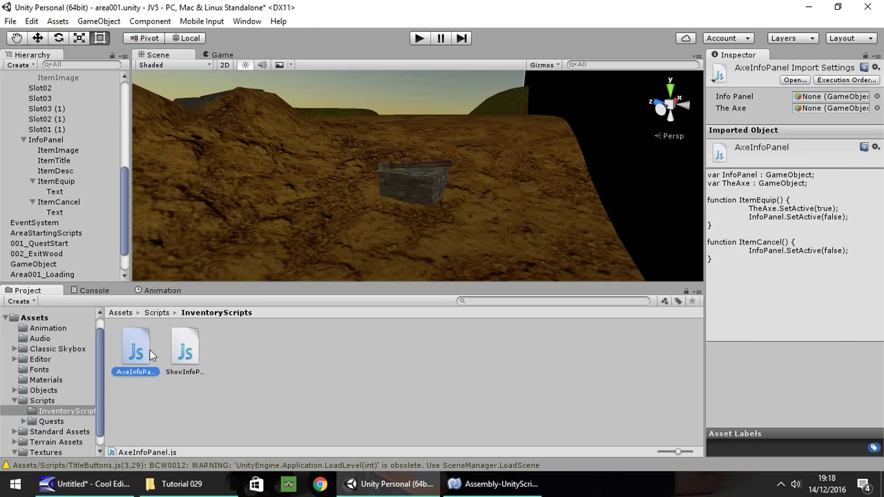
{"action": "left_click_drag", "start_coordinate": [140, 356], "coordinate": [53, 122]}
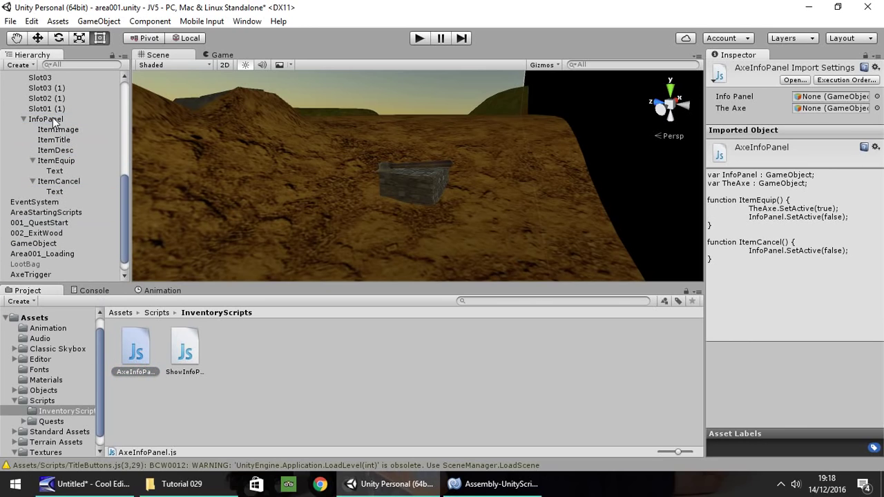
{"action": "left_click", "coordinate": [55, 123]}
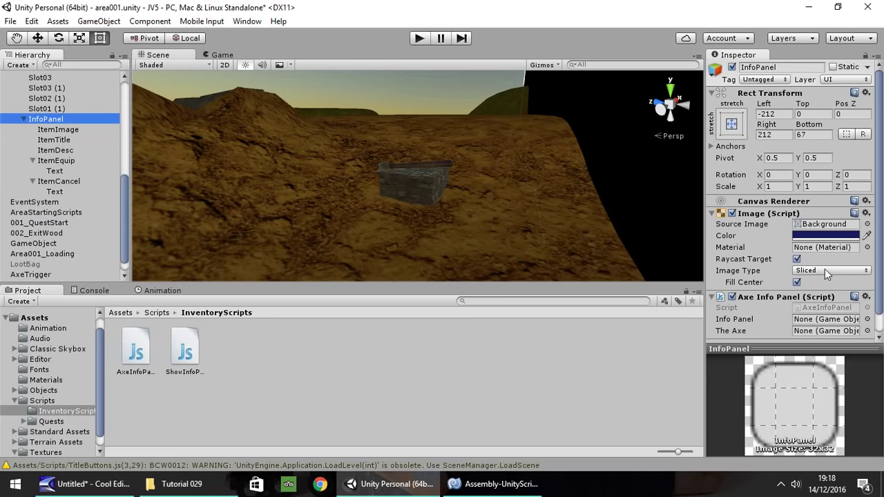
{"action": "scroll", "coordinate": [812, 273], "scroll_direction": "down", "scroll_amount": 1}
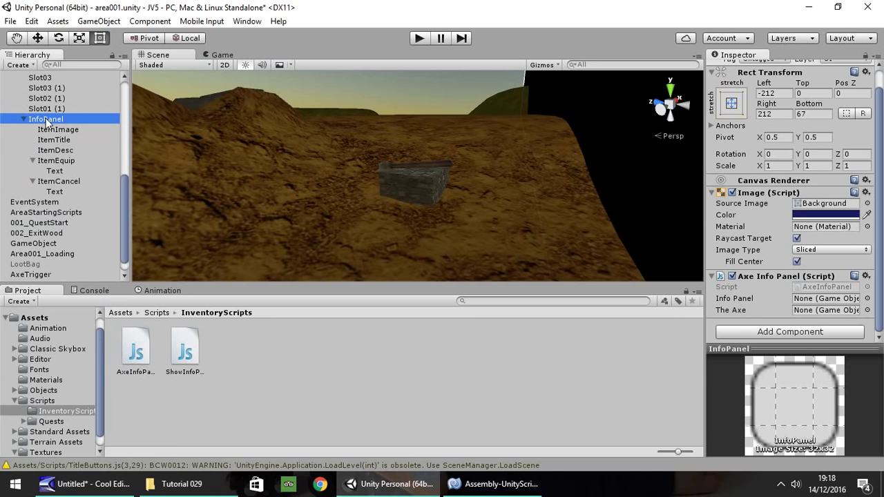
{"action": "left_click_drag", "start_coordinate": [47, 121], "coordinate": [815, 302]}
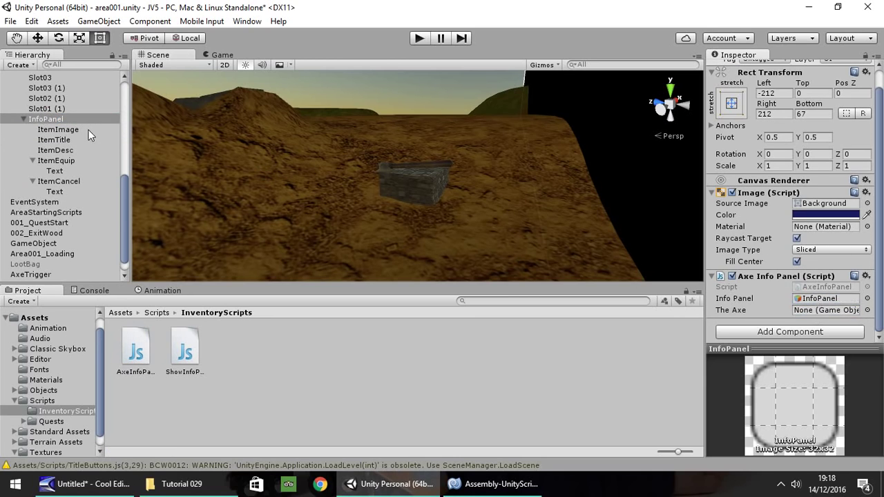
{"action": "scroll", "coordinate": [89, 130], "scroll_direction": "up", "scroll_amount": 5}
Reveal Weapon under FPSController > FirstPersonCharacter and assign it to The Axe field
{"action": "left_click", "coordinate": [5, 131]}
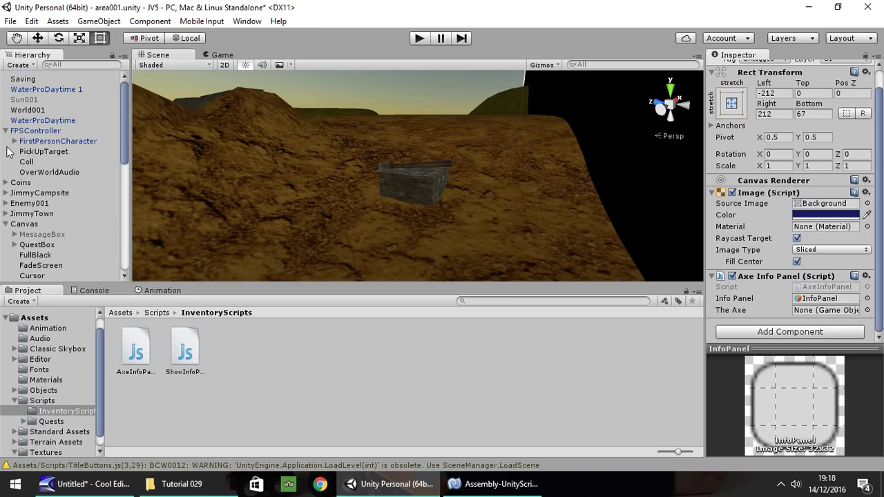
{"action": "left_click", "coordinate": [14, 141]}
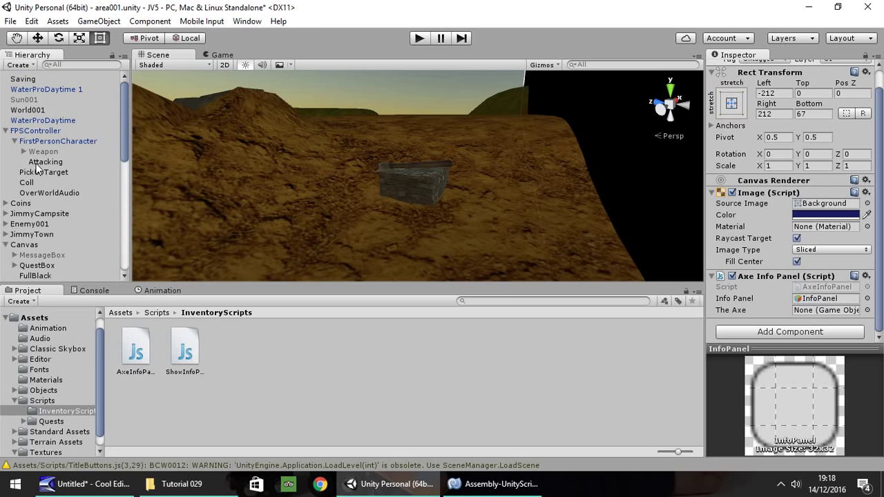
{"action": "left_click", "coordinate": [23, 151]}
{"action": "mouse_move", "coordinate": [44, 164]}
{"action": "left_mouse_down"}
{"action": "mouse_move", "coordinate": [65, 163]}
{"action": "mouse_move", "coordinate": [44, 167]}
{"action": "mouse_move", "coordinate": [36, 152]}
{"action": "left_mouse_up"}
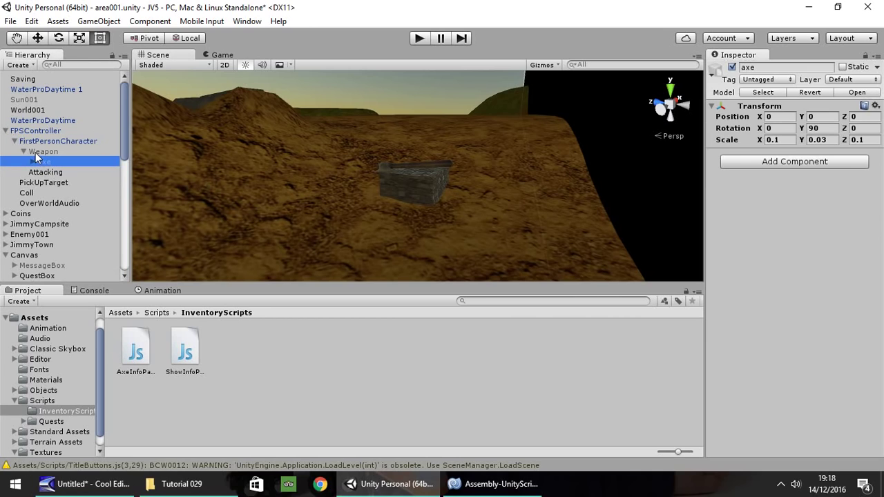
{"action": "left_click_drag", "start_coordinate": [126, 111], "coordinate": [121, 220]}
{"action": "left_click", "coordinate": [41, 112]}
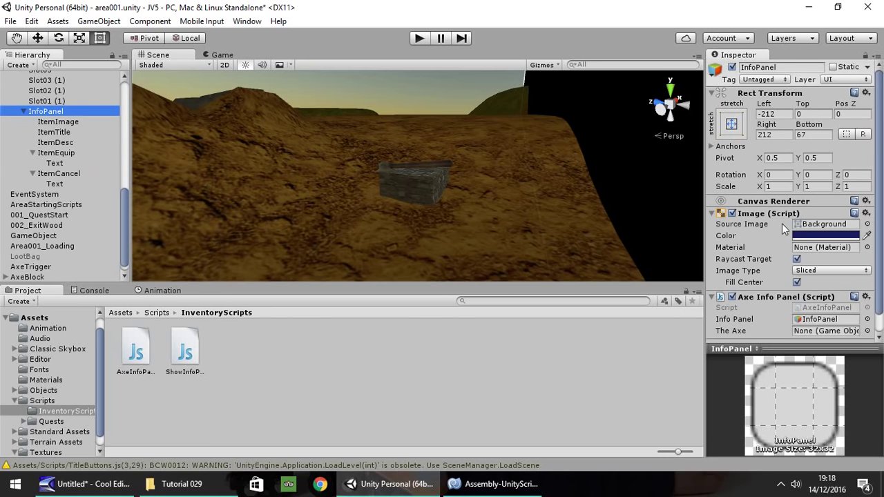
{"action": "left_click_drag", "start_coordinate": [122, 200], "coordinate": [122, 79]}
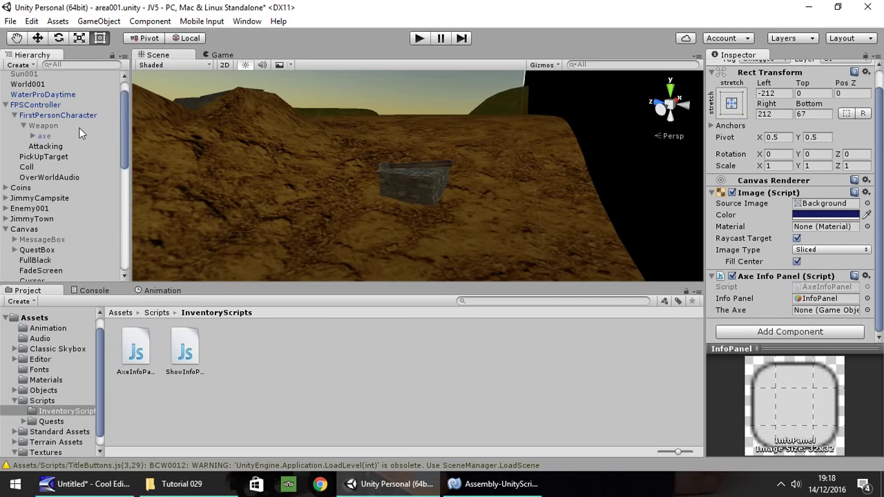
{"action": "left_click_drag", "start_coordinate": [880, 279], "coordinate": [841, 309]}
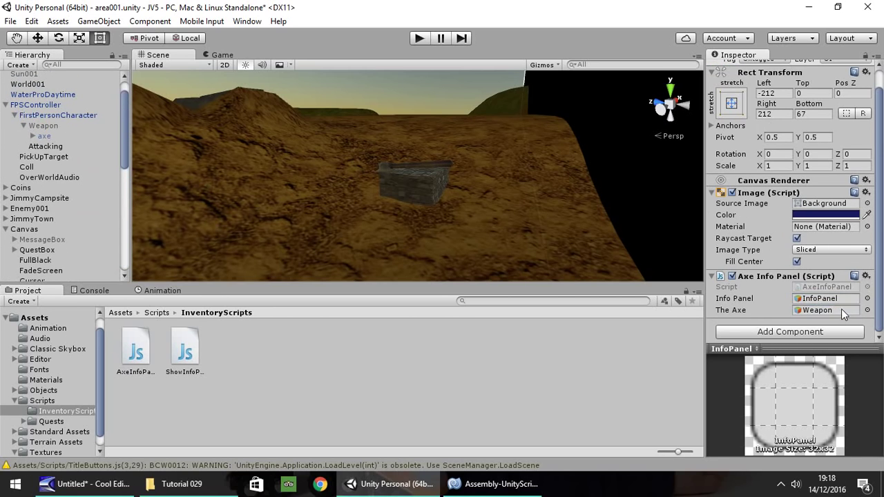
{"action": "scroll", "coordinate": [82, 182], "scroll_direction": "down", "scroll_amount": 10}
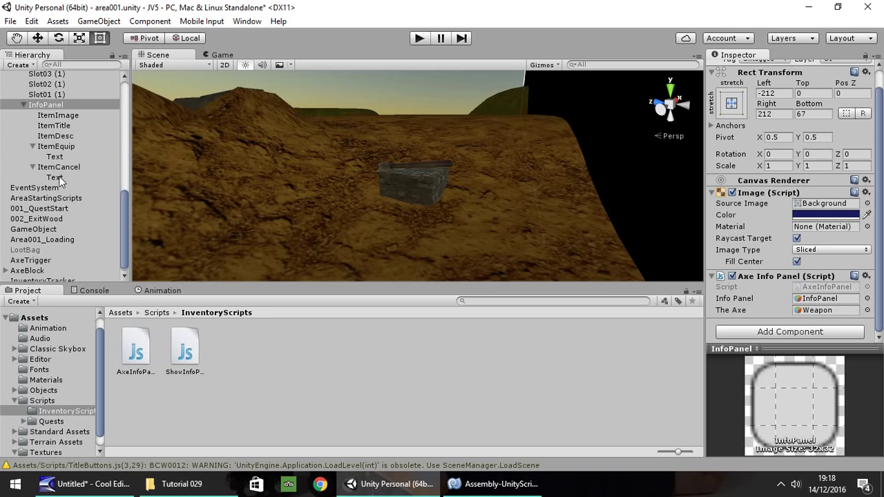
Give ItemEquip an On Click event calling AxeInfoPanel.ItemEquip on InfoPanel
{"action": "left_click", "coordinate": [58, 147]}
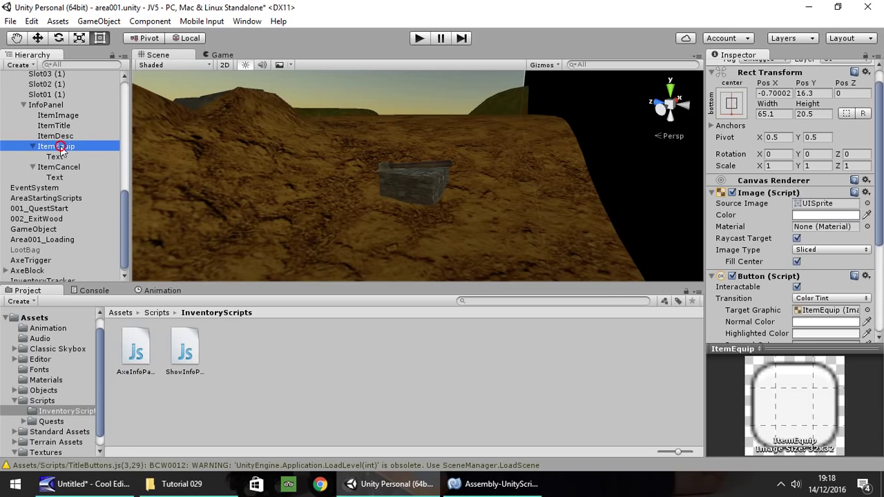
{"action": "scroll", "coordinate": [875, 200], "scroll_direction": "down", "scroll_amount": 5}
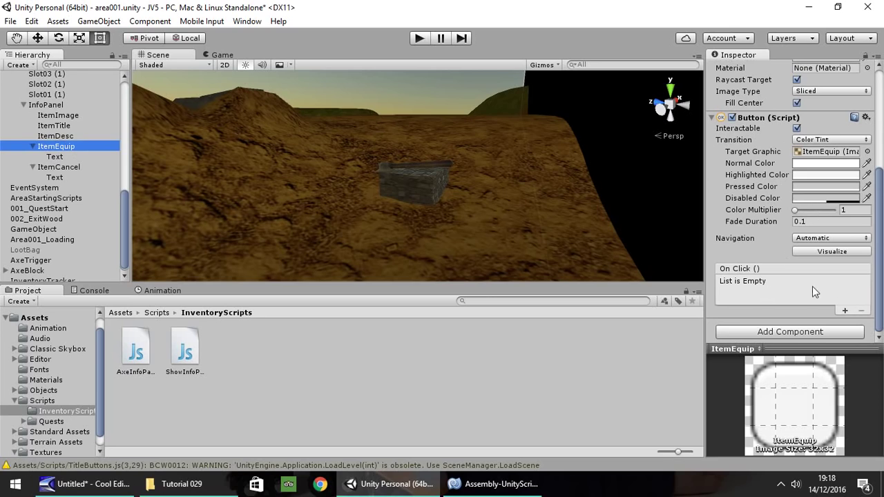
{"action": "left_click", "coordinate": [844, 310]}
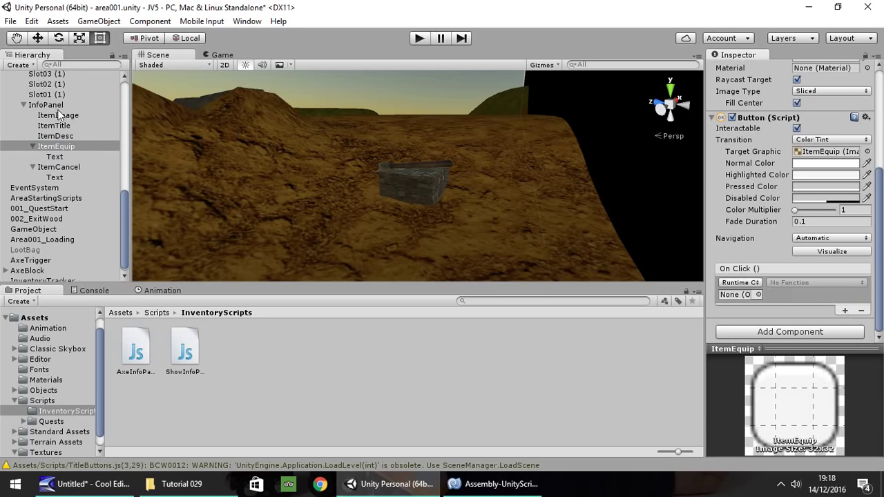
{"action": "left_click_drag", "start_coordinate": [56, 108], "coordinate": [737, 298]}
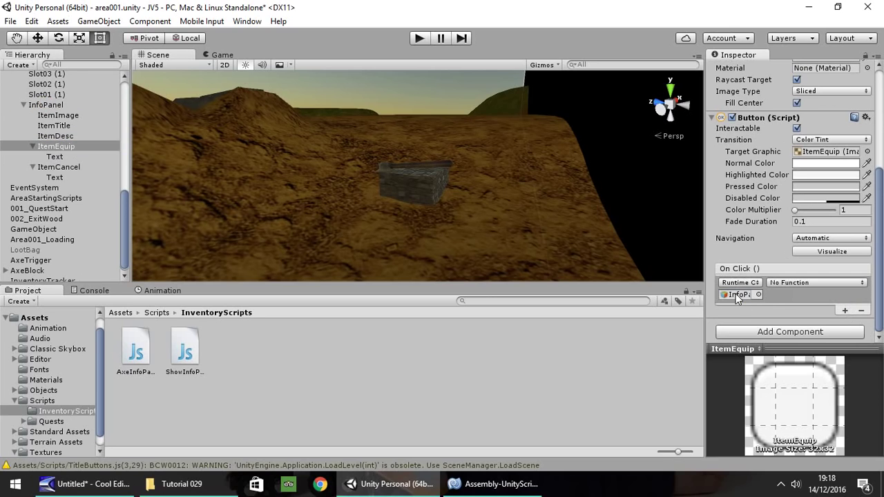
{"action": "left_click", "coordinate": [794, 283]}
{"action": "mouse_move", "coordinate": [808, 374]}
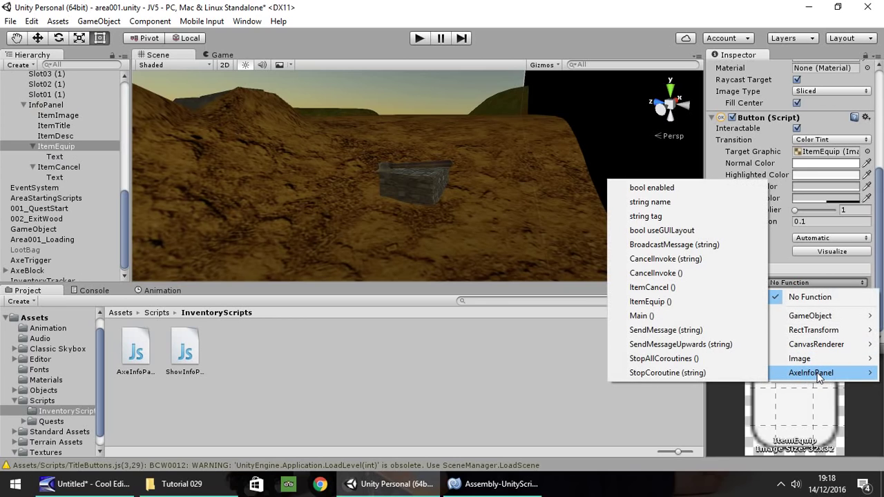
{"action": "left_click", "coordinate": [651, 301]}
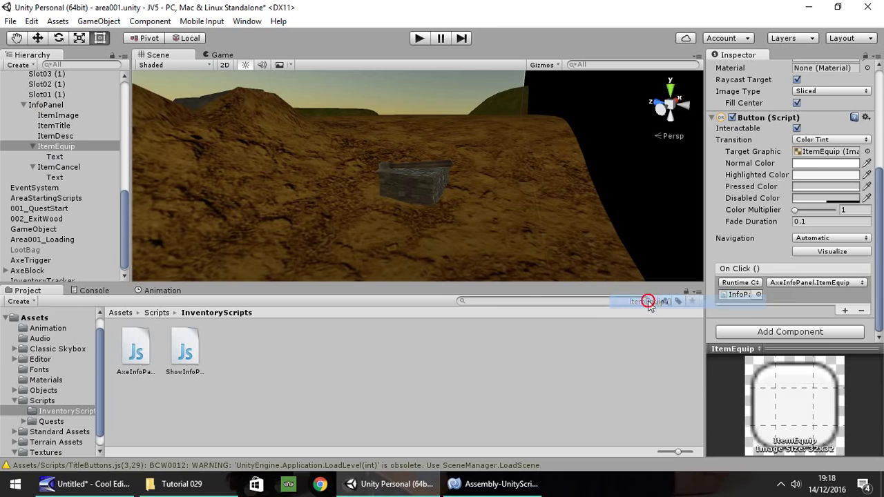
Give ItemCancel an On Click event calling AxeInfoPanel.ItemCancel on InfoPanel
{"action": "left_click", "coordinate": [67, 168]}
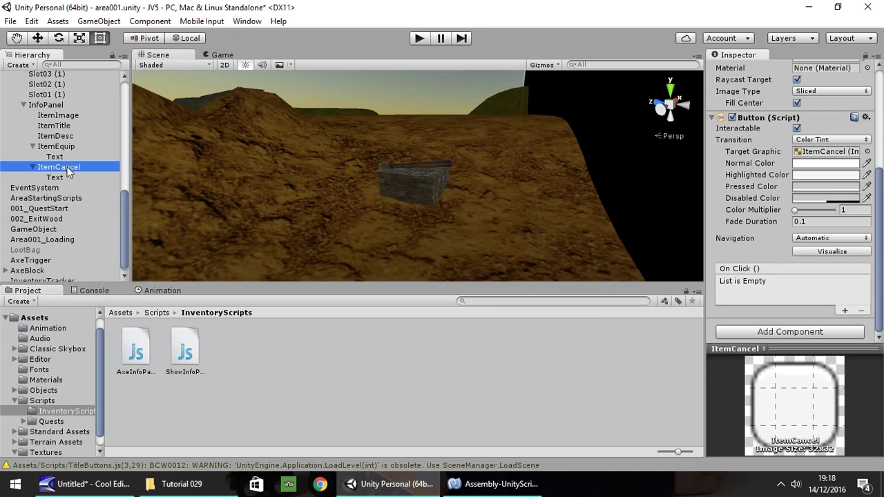
{"action": "left_click", "coordinate": [845, 310]}
{"action": "left_click_drag", "start_coordinate": [48, 105], "coordinate": [739, 295]}
{"action": "left_click", "coordinate": [808, 284]}
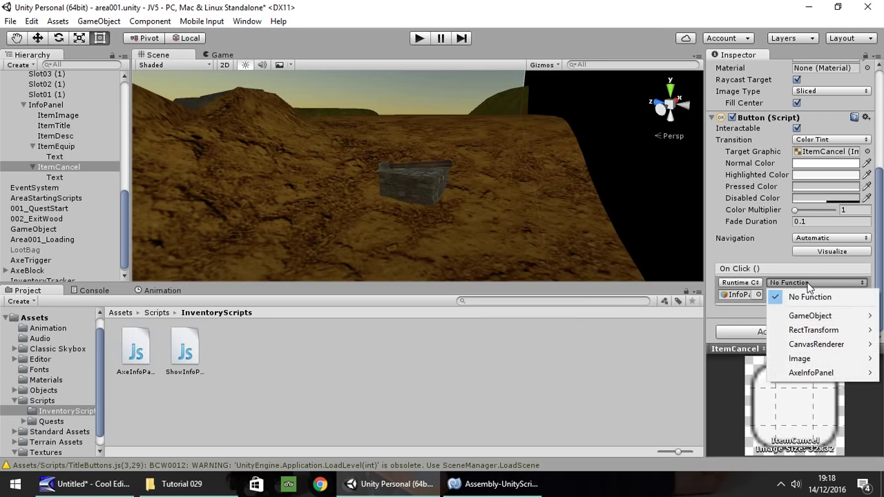
{"action": "mouse_move", "coordinate": [819, 359]}
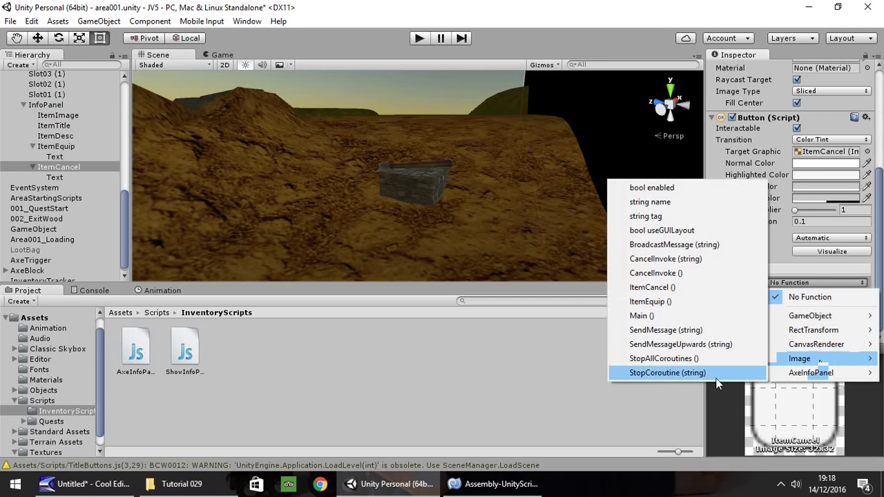
{"action": "left_click", "coordinate": [649, 287]}
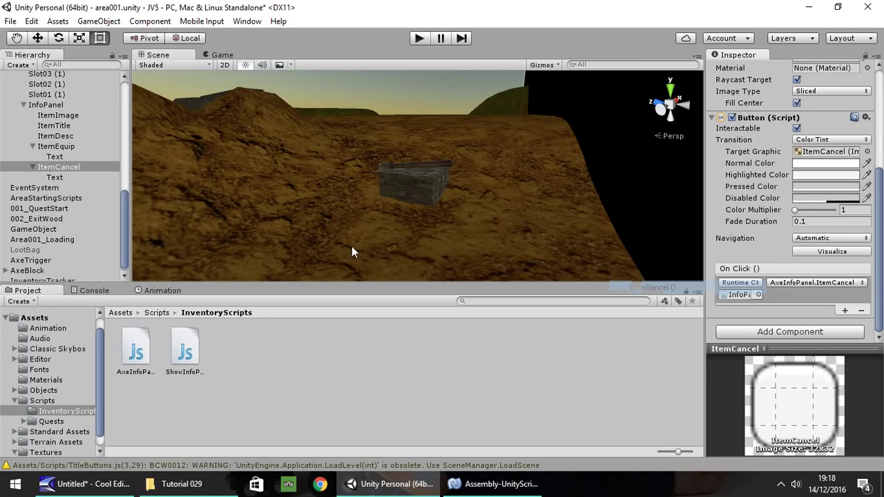
Set the ItemEquip button's Normal Color to blue
{"action": "left_click", "coordinate": [58, 146]}
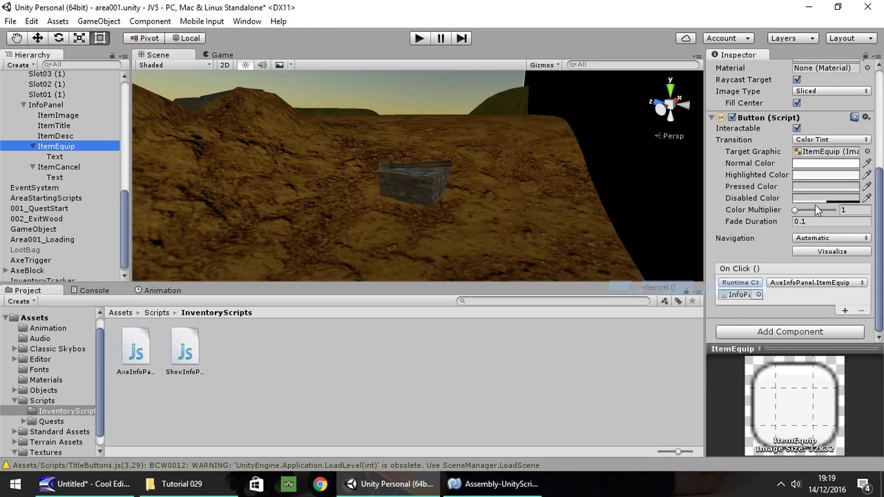
{"action": "left_click", "coordinate": [827, 163]}
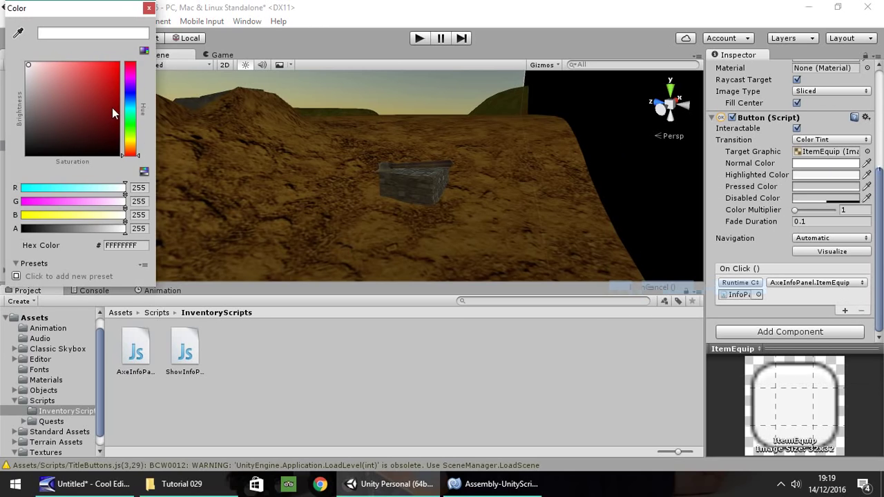
{"action": "left_click", "coordinate": [132, 94]}
{"action": "left_click", "coordinate": [118, 63]}
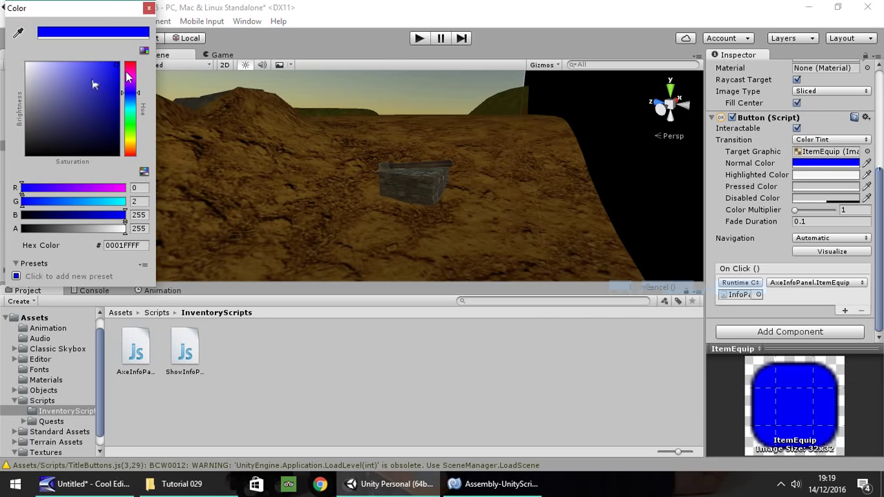
{"action": "left_click", "coordinate": [148, 8]}
Set the ItemCancel button's Normal Color to red
{"action": "left_click", "coordinate": [62, 168]}
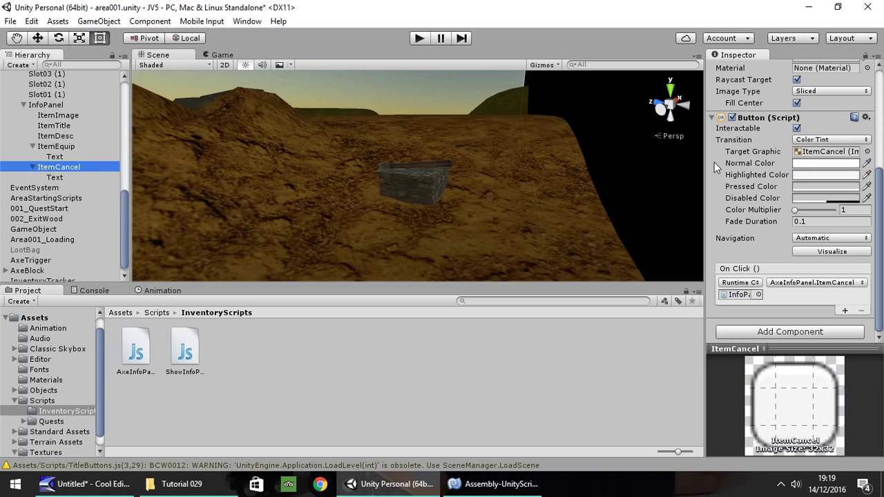
{"action": "left_click", "coordinate": [818, 164]}
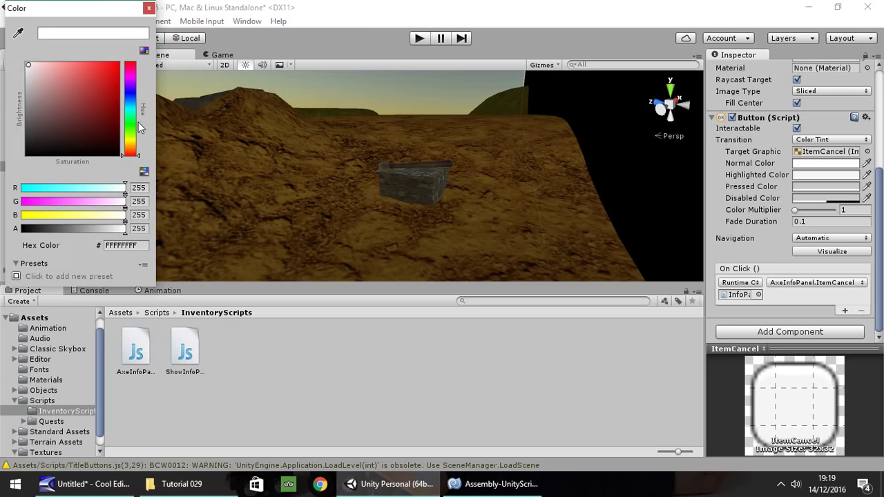
{"action": "left_click", "coordinate": [116, 66]}
{"action": "left_click", "coordinate": [149, 7]}
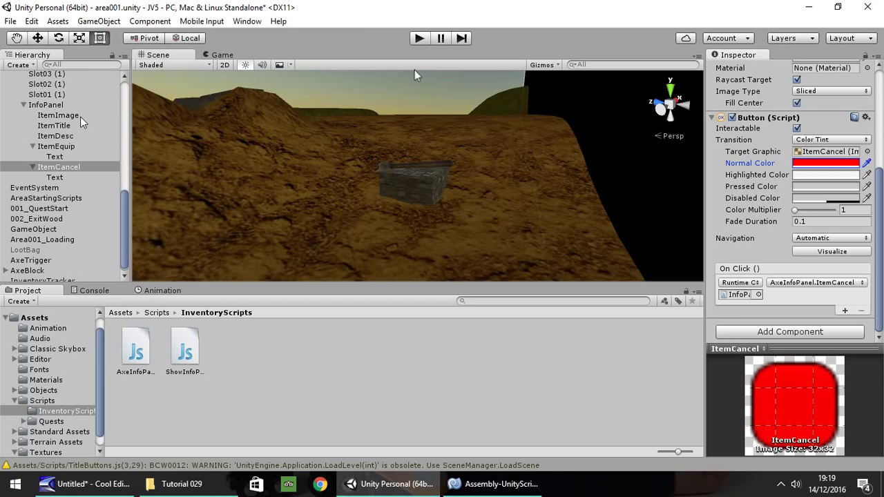
Deactivate InfoPanel so it starts hidden, and save the scene
{"action": "left_click", "coordinate": [52, 105]}
{"action": "scroll", "coordinate": [73, 114], "scroll_direction": "up", "scroll_amount": 5}
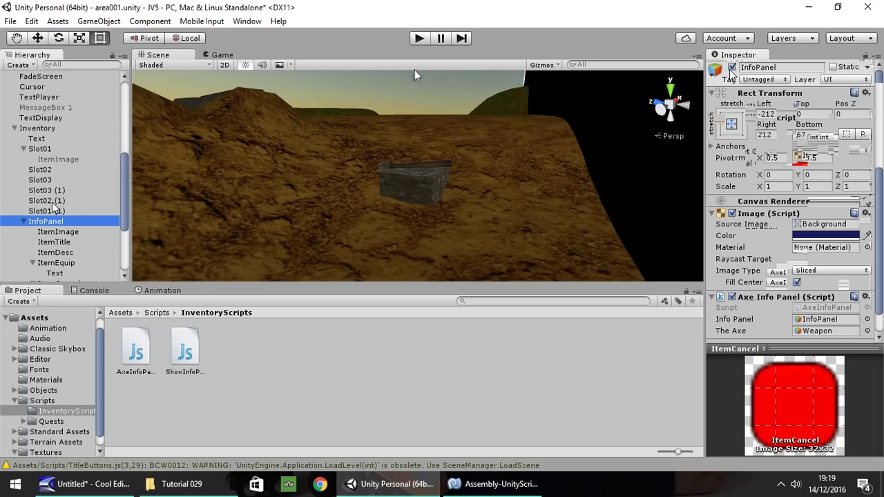
{"action": "left_click", "coordinate": [734, 68]}
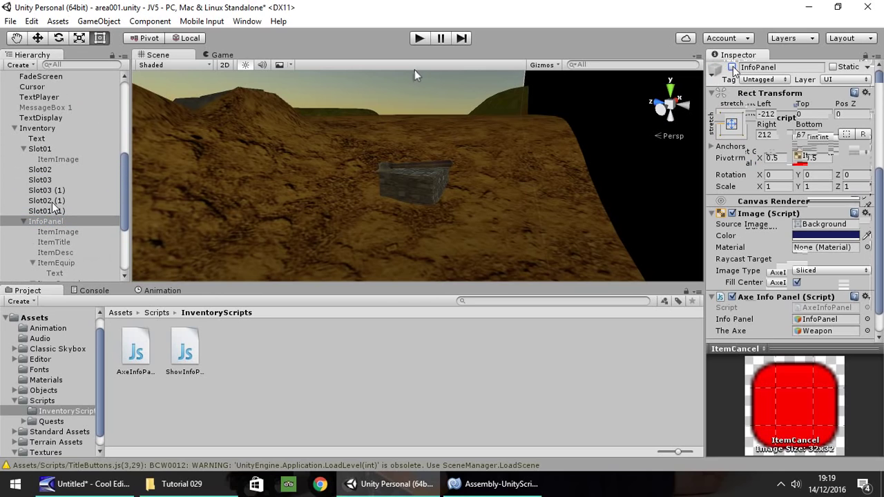
{"action": "key", "text": "ctrl+s"}
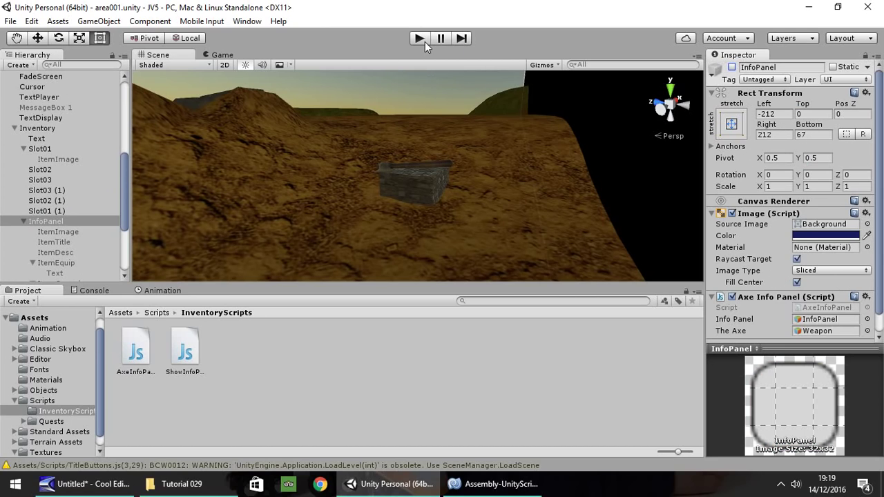
Enter play mode, walk to the box and take the axe
{"action": "left_click", "coordinate": [420, 38]}
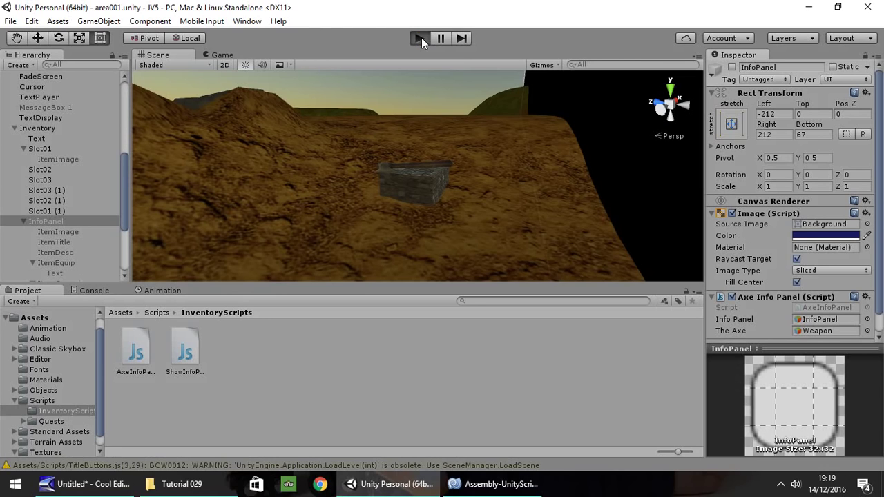
{"action": "left_click", "coordinate": [420, 38]}
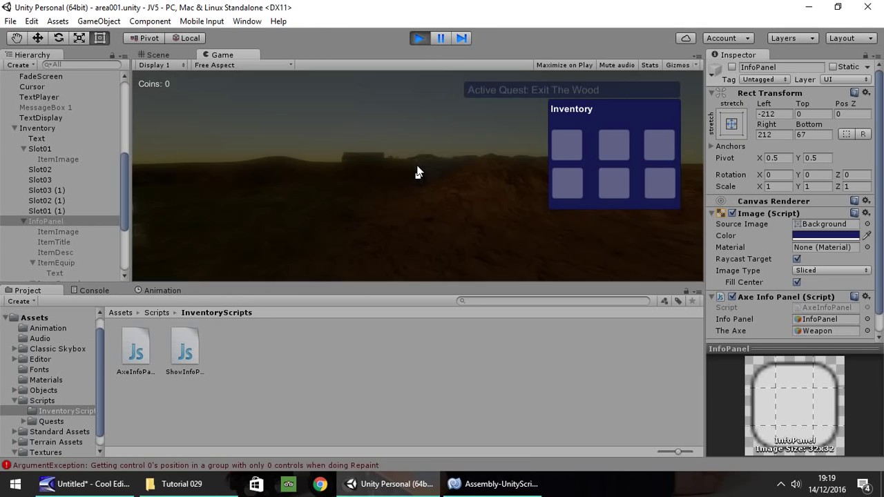
{"action": "key", "text": "i"}
{"action": "key", "text": "i"}
{"action": "key", "text": "i"}
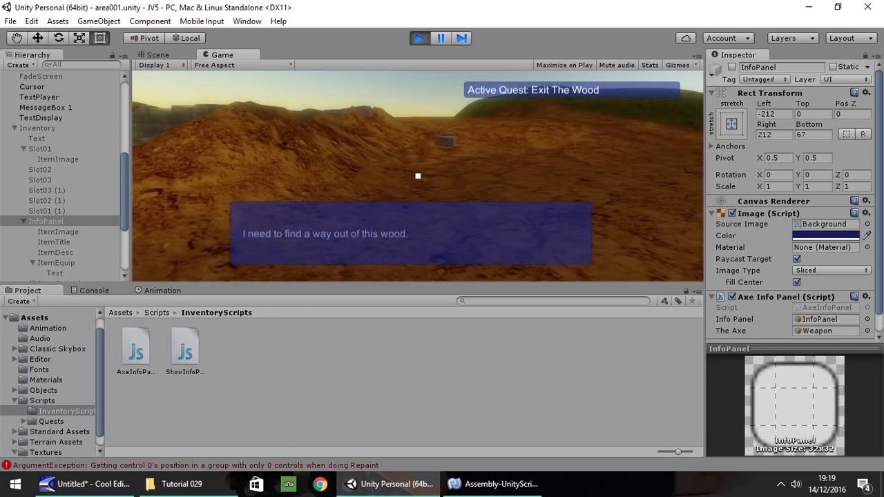
{"action": "key", "text": "w"}
{"action": "left_click", "coordinate": [418, 176]}
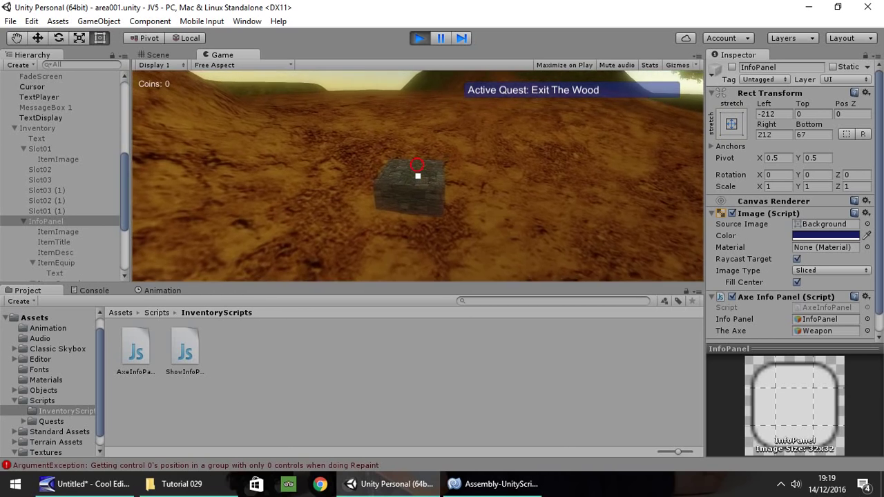
Equip the Tomahawk Axe from its inventory info panel, then close the inventory
{"action": "key", "text": "i"}
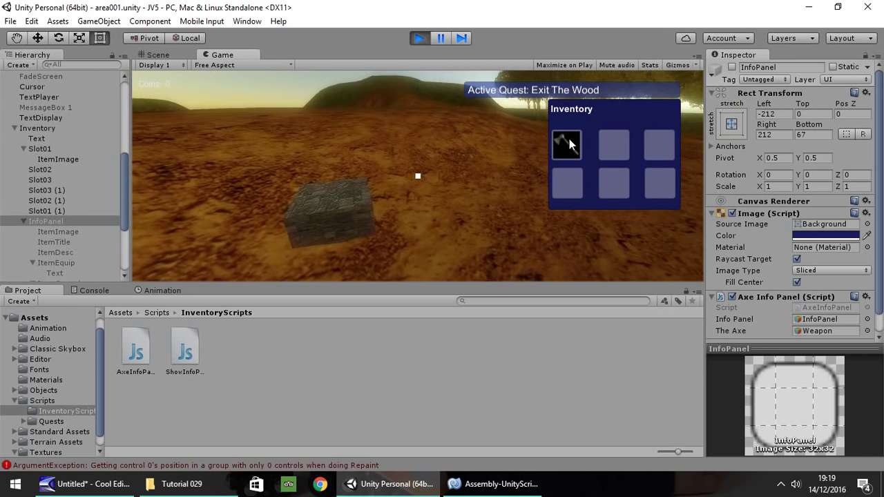
{"action": "left_click", "coordinate": [568, 144]}
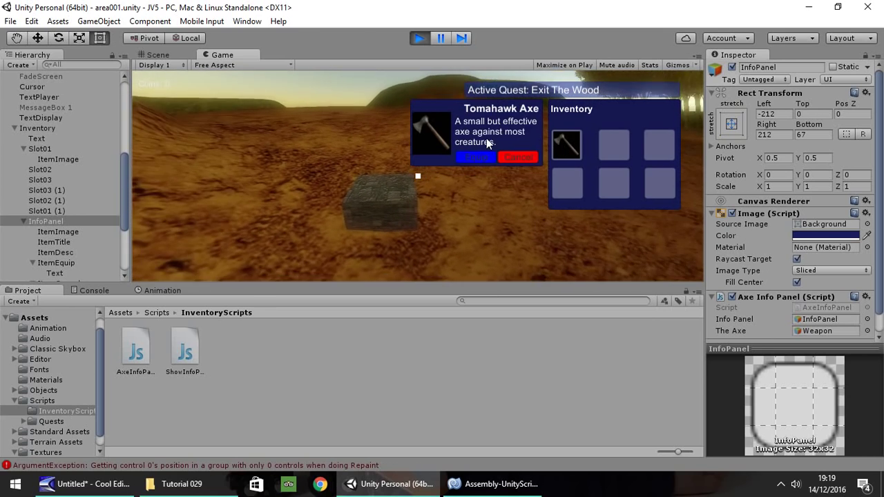
{"action": "left_click", "coordinate": [472, 156]}
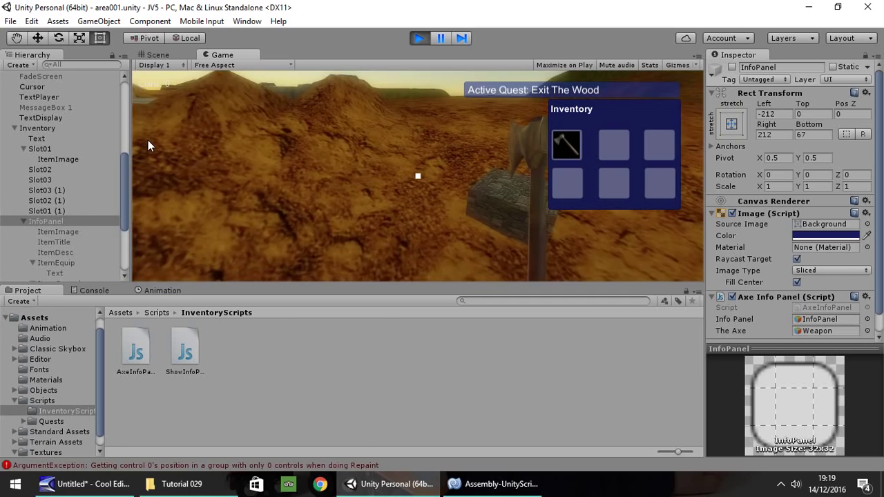
{"action": "key", "text": "i"}
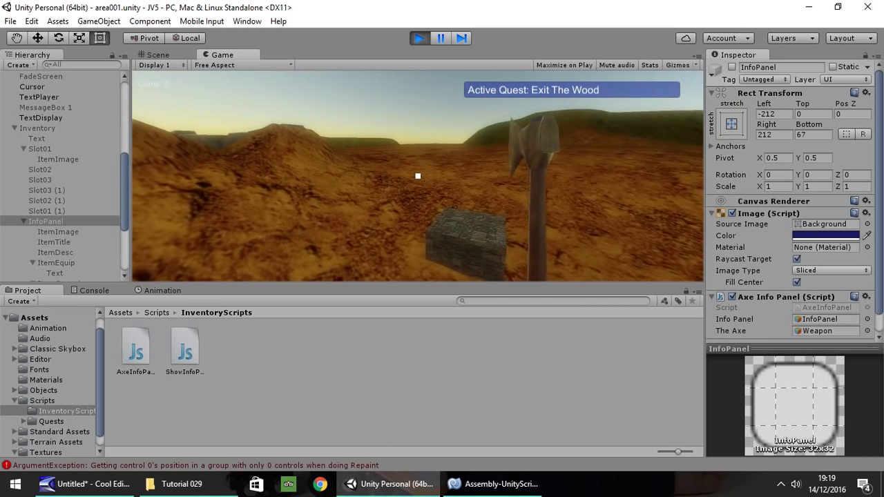
Stop play mode, frame Slot01 and add a UI Text child to it
{"action": "key", "text": "ctrl+p"}
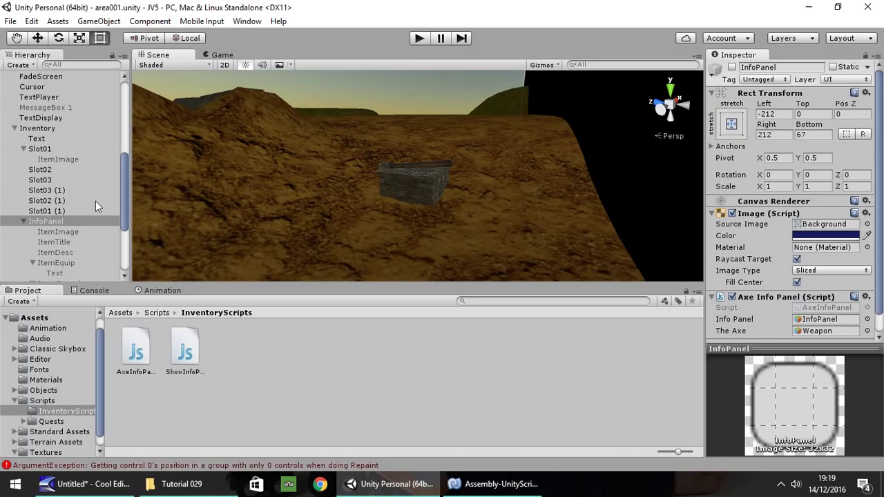
{"action": "double_click", "coordinate": [44, 148]}
{"action": "left_click", "coordinate": [59, 159]}
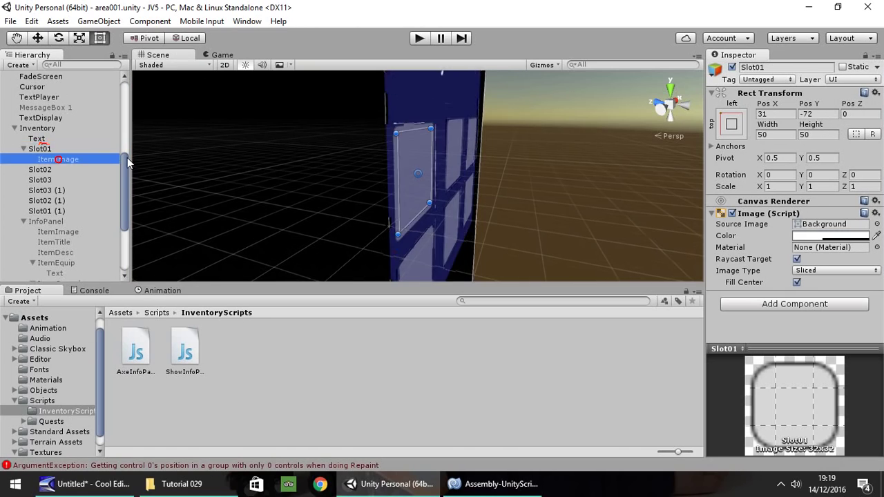
{"action": "left_click_drag", "start_coordinate": [590, 148], "coordinate": [549, 154], "text": "alt"}
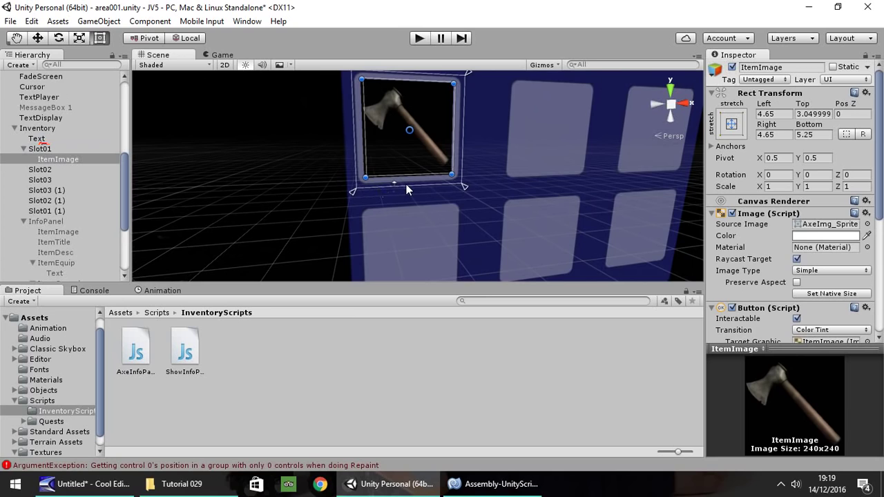
{"action": "right_click", "coordinate": [37, 150]}
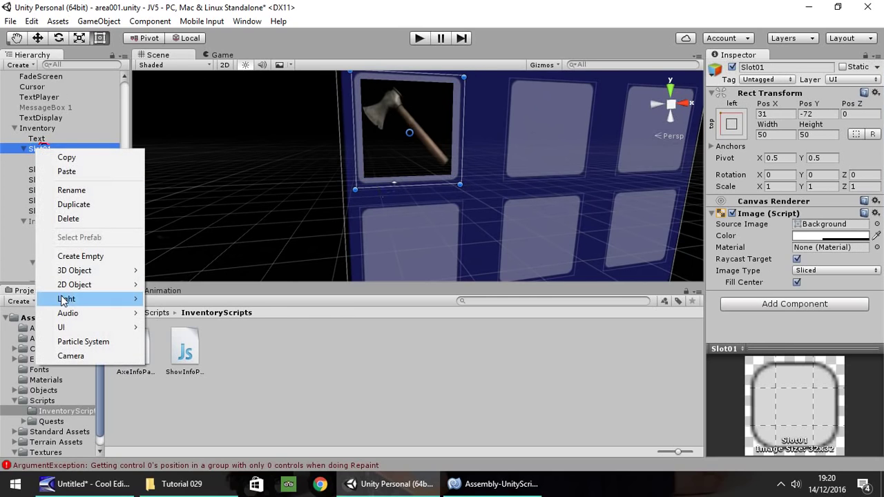
{"action": "mouse_move", "coordinate": [60, 327]}
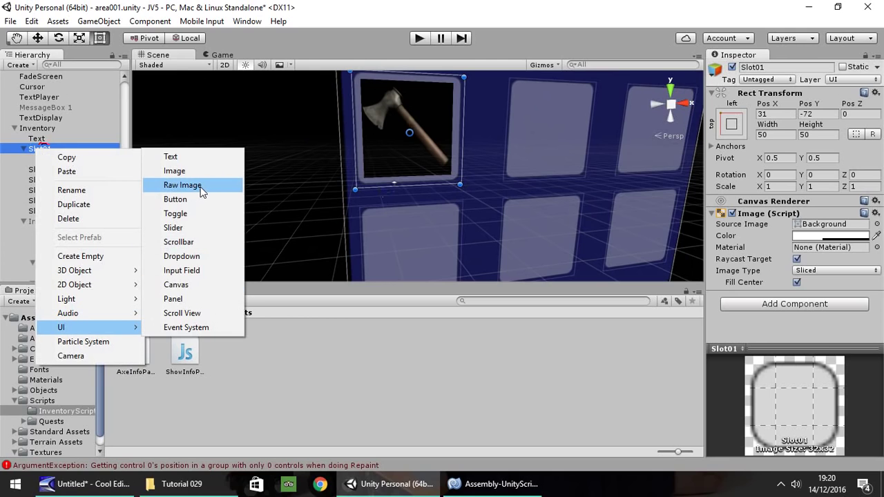
{"action": "left_click", "coordinate": [177, 158]}
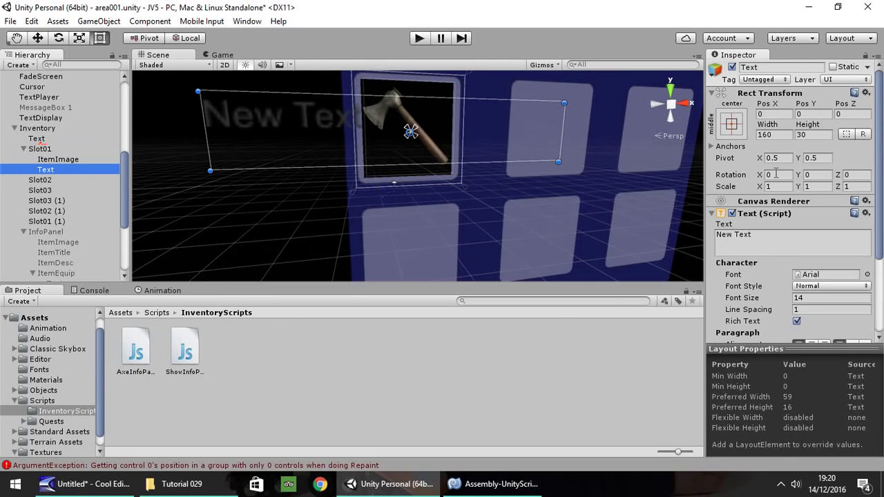
Make the label read Equipped in red with a smaller box
{"action": "left_click", "coordinate": [794, 245]}
{"action": "type", "text": "Equipped"}
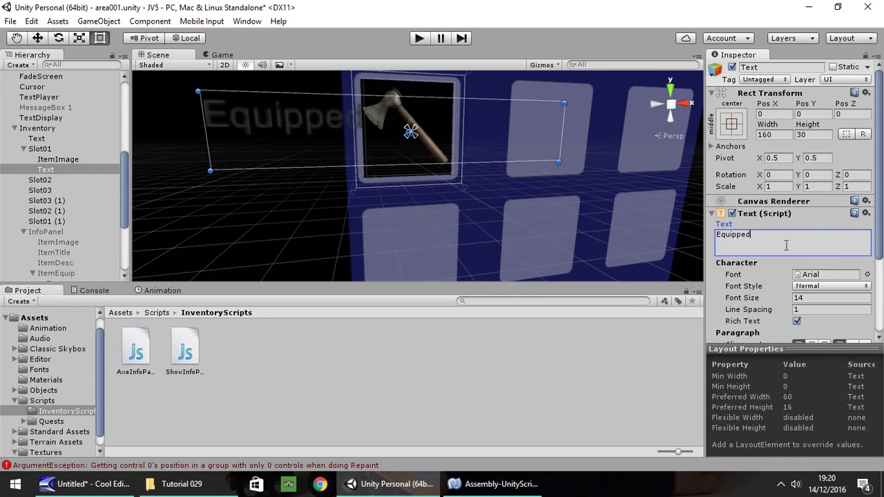
{"action": "left_click_drag", "start_coordinate": [559, 162], "coordinate": [380, 144]}
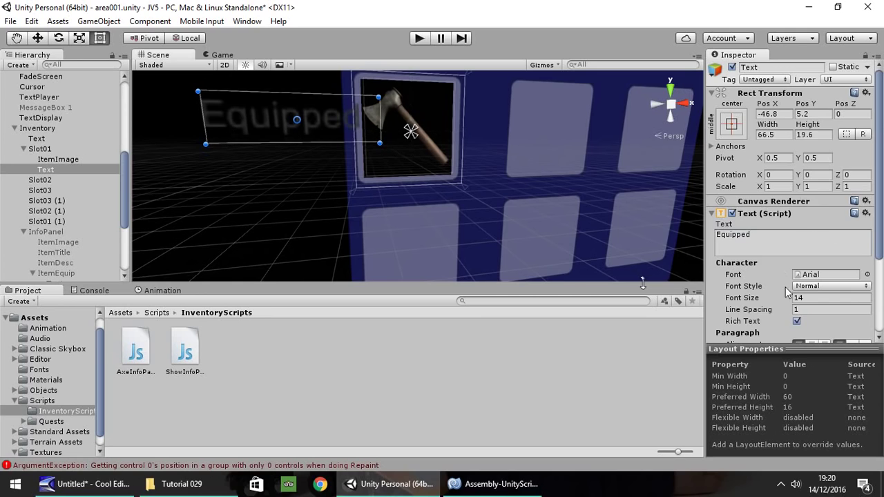
{"action": "scroll", "coordinate": [807, 272], "scroll_direction": "down", "scroll_amount": 5}
{"action": "left_click", "coordinate": [825, 286]}
{"action": "left_click_drag", "start_coordinate": [132, 93], "coordinate": [172, 87]}
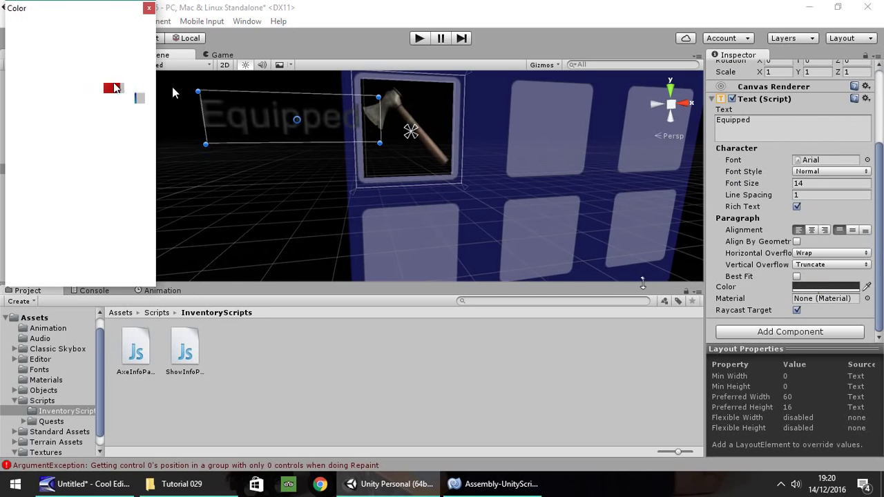
{"action": "left_click", "coordinate": [148, 7]}
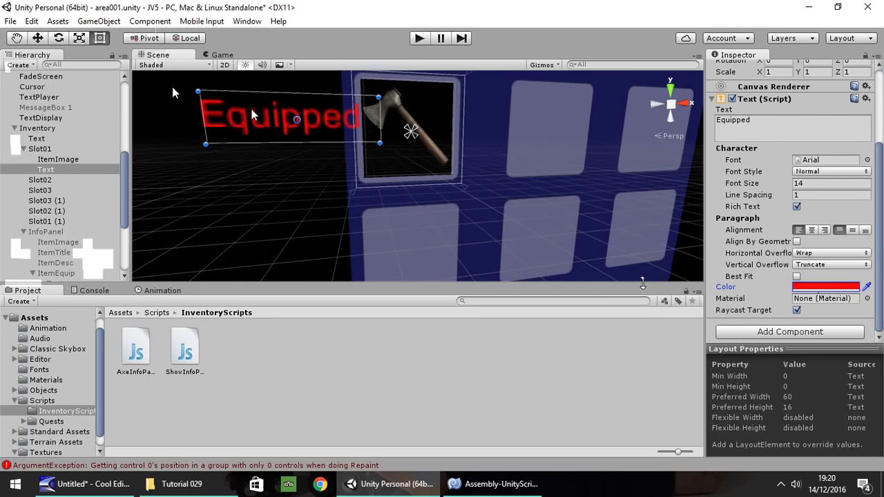
Move the label under the axe slot, set font size 10 and narrow its box
{"action": "left_click_drag", "start_coordinate": [259, 123], "coordinate": [392, 189]}
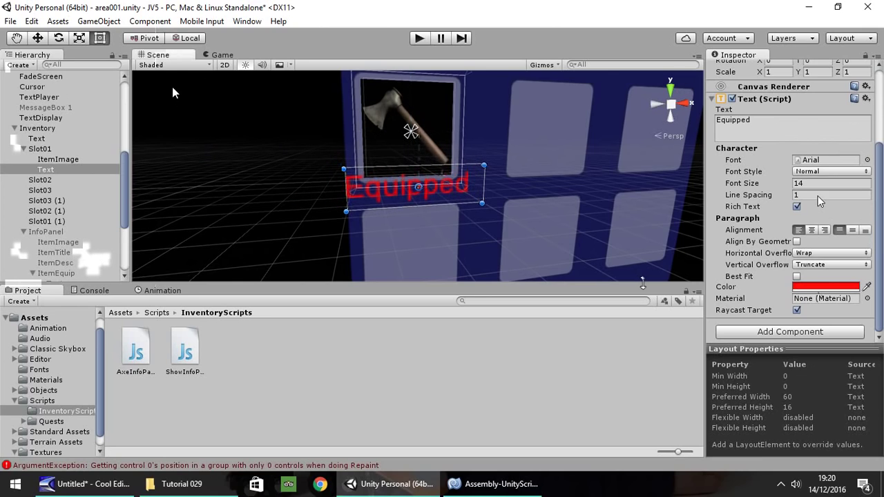
{"action": "left_click", "coordinate": [807, 182]}
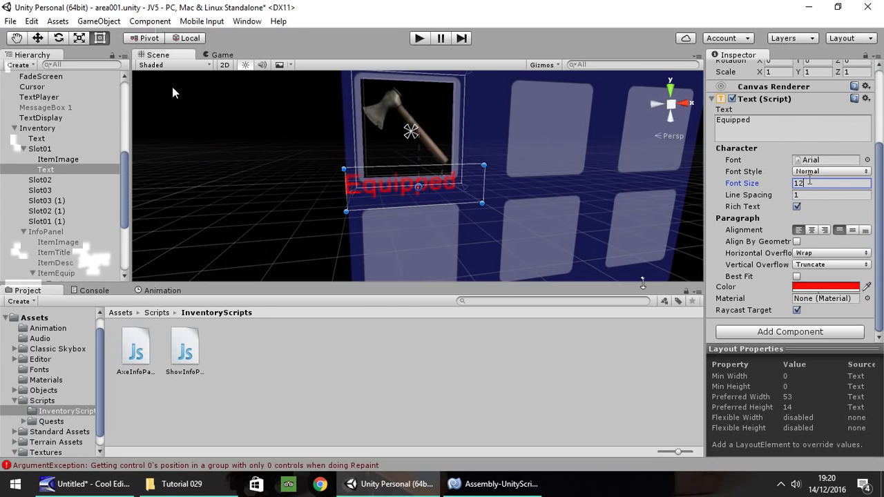
{"action": "type", "text": "12"}
{"action": "key", "text": "Return"}
{"action": "type", "text": "10"}
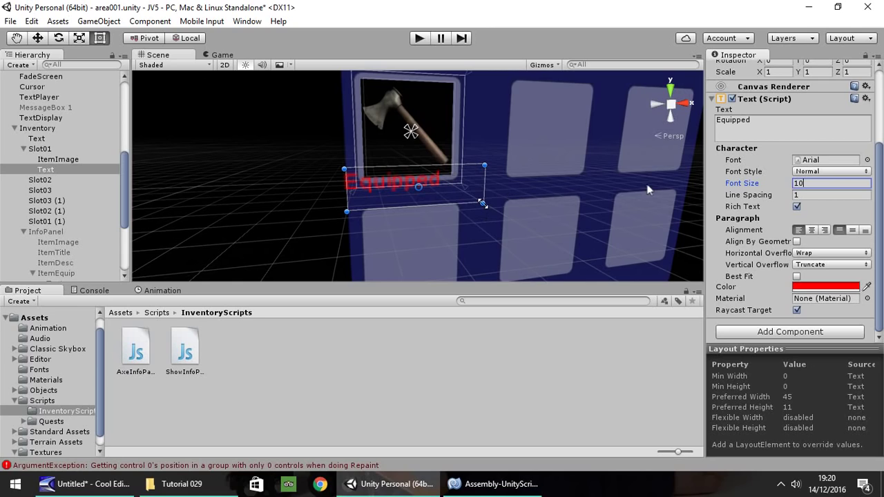
{"action": "left_click_drag", "start_coordinate": [482, 203], "coordinate": [453, 190]}
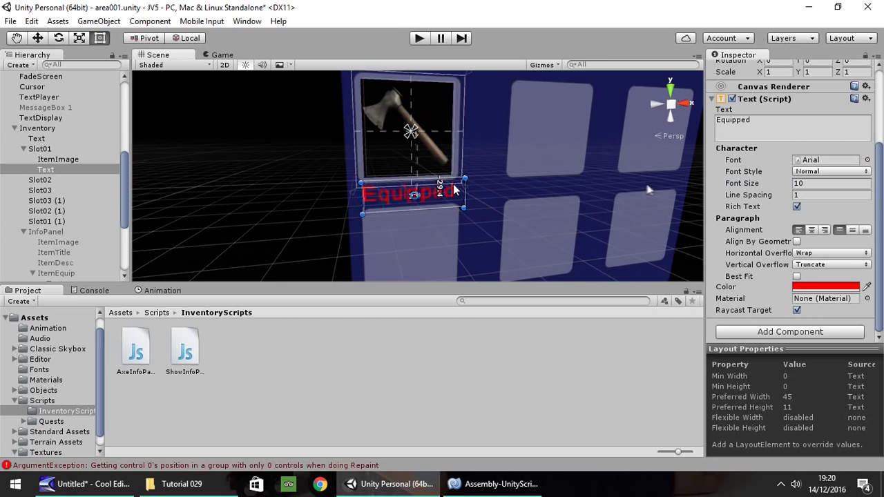
Rename Slot01's new Text object to ItemEquipped
{"action": "right_click", "coordinate": [60, 167]}
{"action": "left_click", "coordinate": [100, 212]}
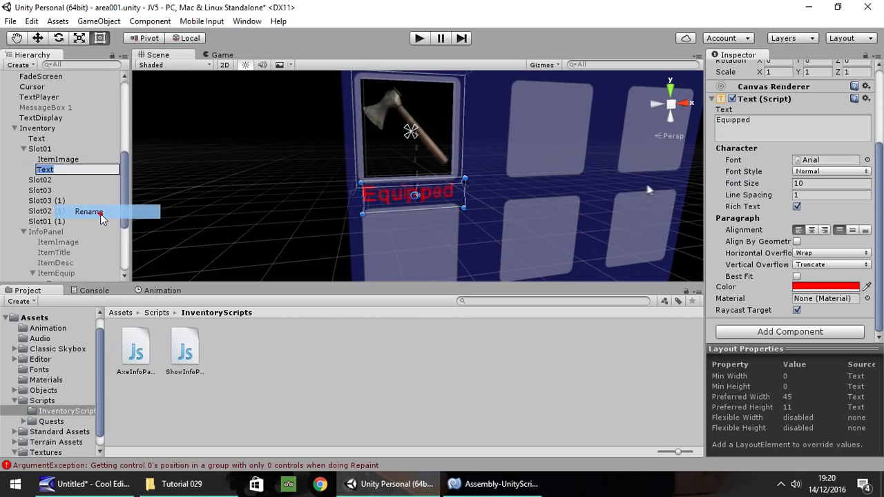
{"action": "type", "text": "Item"}
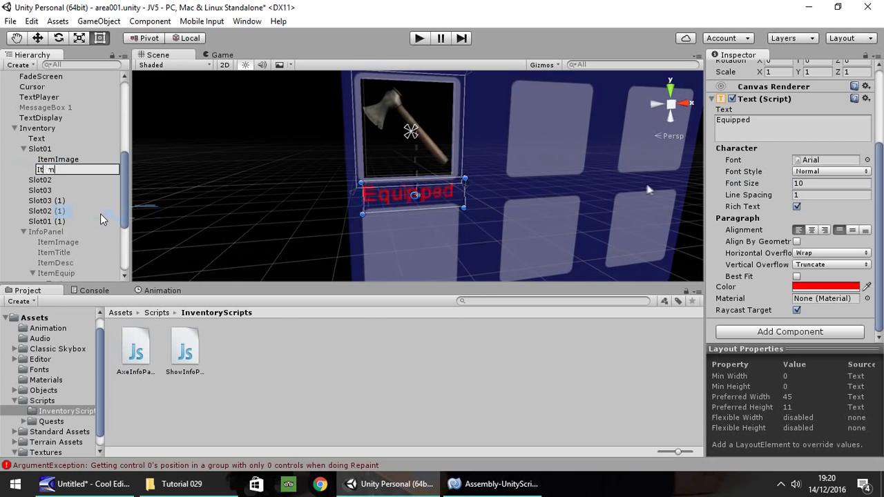
{"action": "type", "text": "Equipp"}
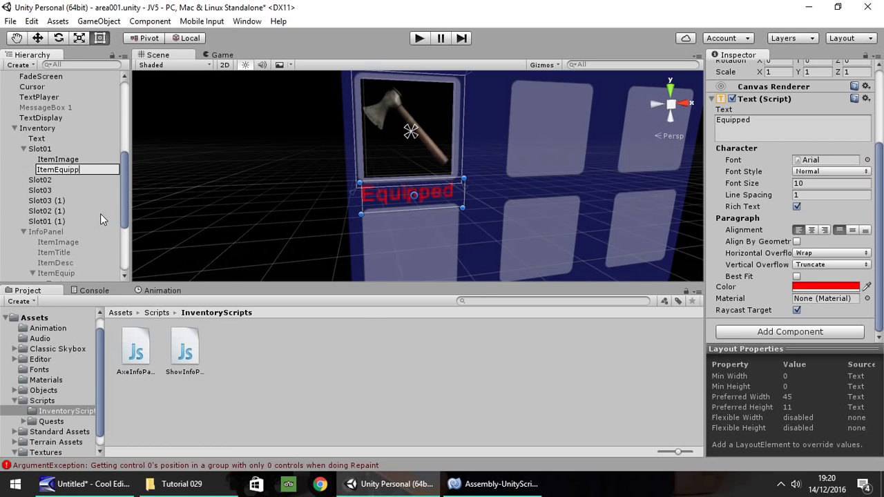
{"action": "type", "text": "ed"}
{"action": "key", "text": "Return"}
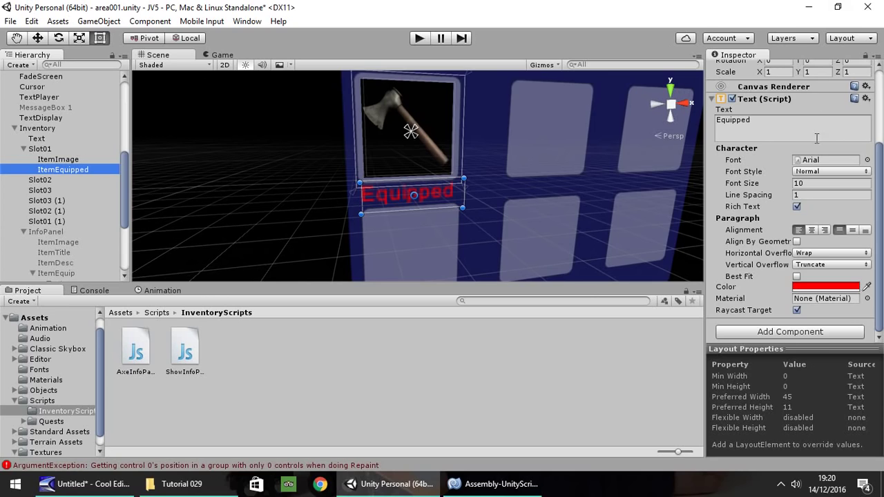
{"action": "scroll", "coordinate": [816, 138], "scroll_direction": "up", "scroll_amount": 3}
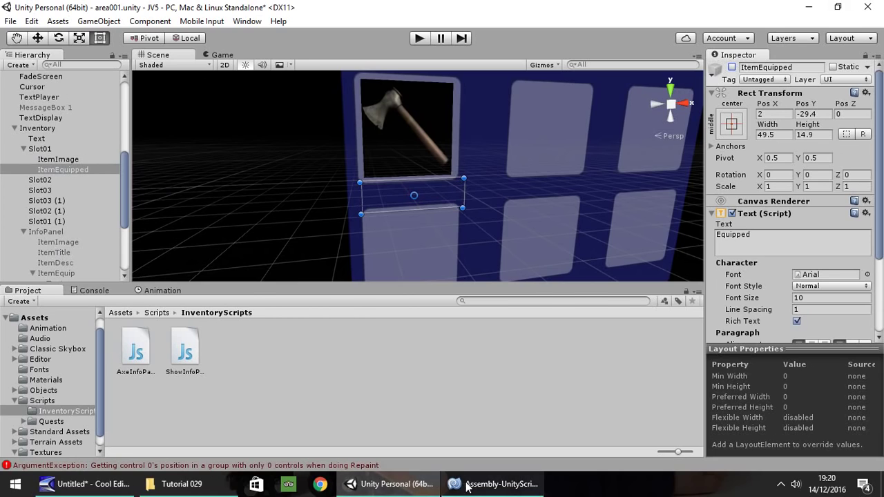
Declare 'var ItemEquipped : GameObject;' below the TheAxe variable
{"action": "left_click", "coordinate": [492, 483]}
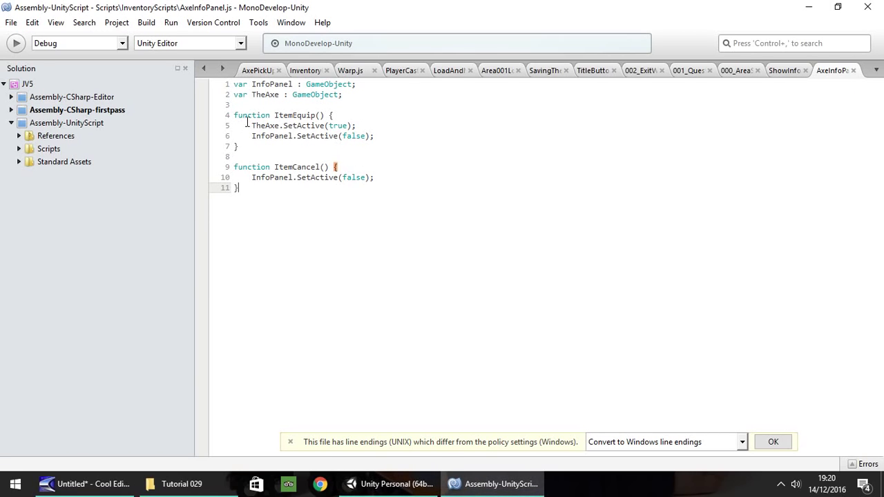
{"action": "left_click", "coordinate": [353, 97]}
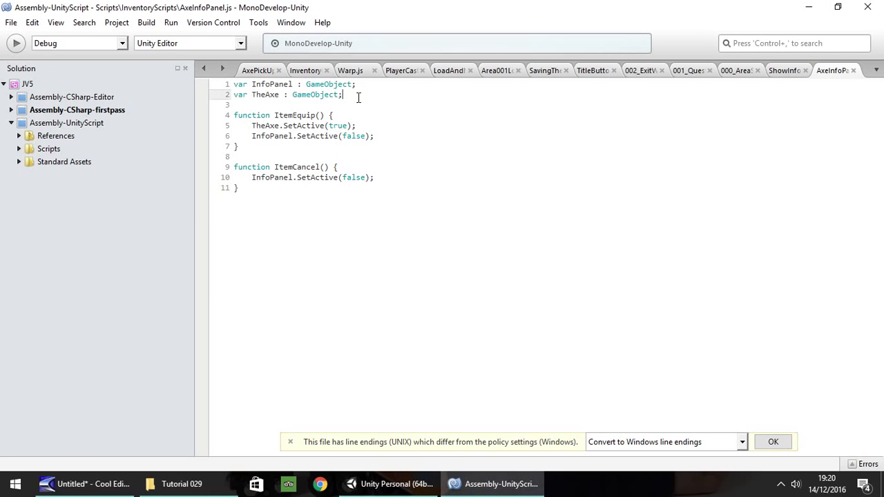
{"action": "key", "text": "Return"}
{"action": "type", "text": "var "}
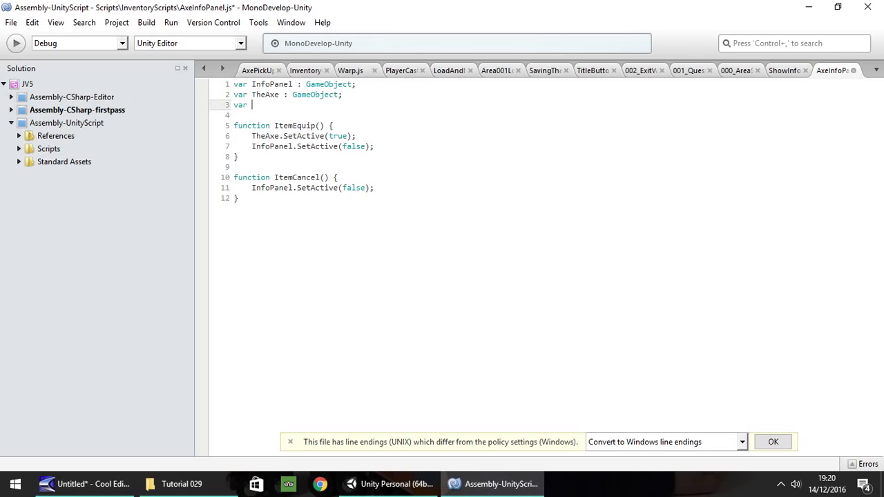
{"action": "type", "text": "ItemEquipped : GameObject;"}
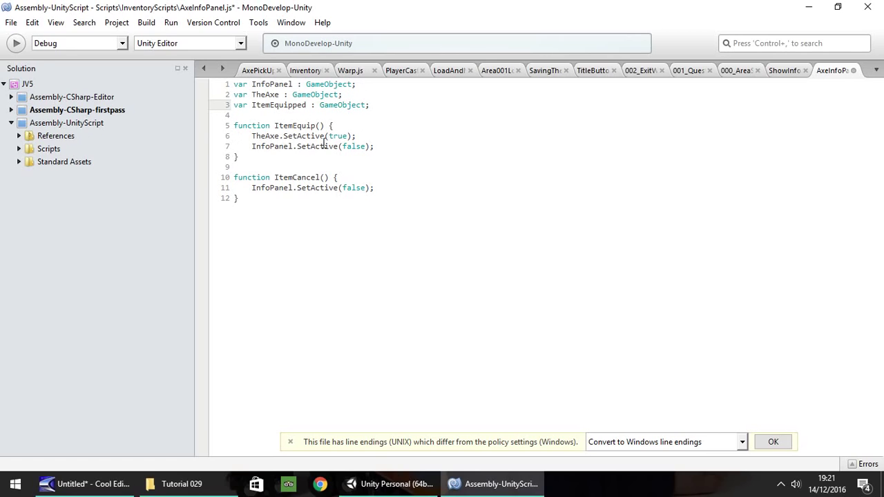
Add ItemEquipped.SetActive(true); inside ItemEquip and save the script
{"action": "left_click", "coordinate": [390, 146]}
{"action": "key", "text": "Return"}
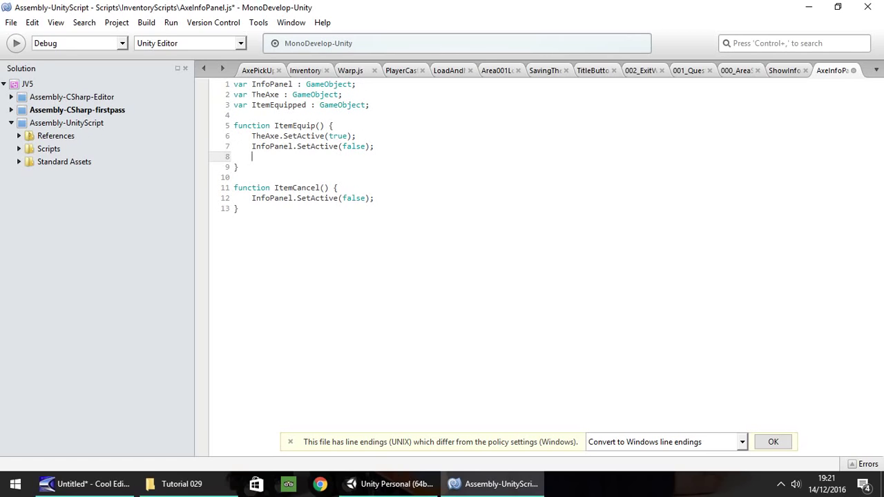
{"action": "type", "text": "ItemEquipped.SetActive("}
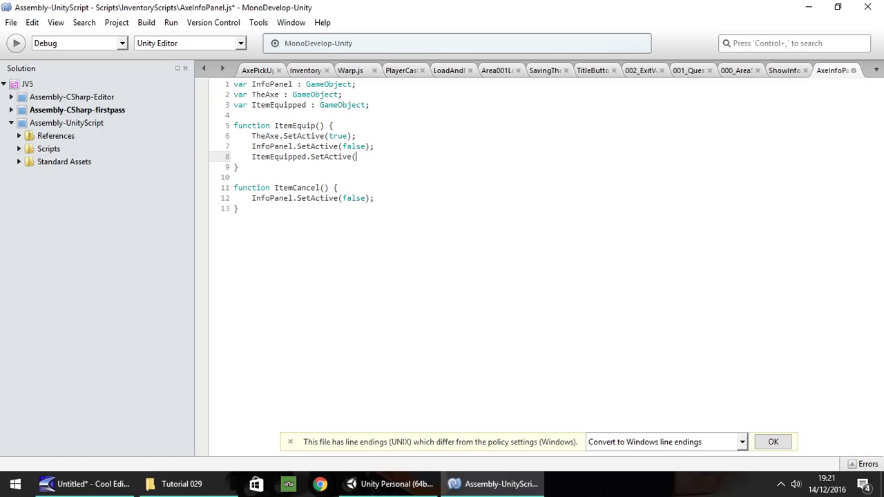
{"action": "type", "text": "true);"}
{"action": "key", "text": "ctrl+s"}
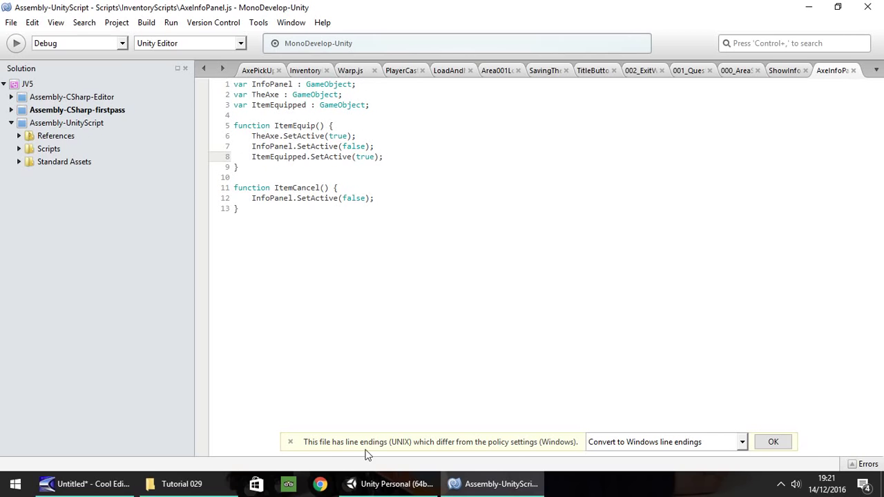
Assign ItemEquipped to the Item Equipped field of InfoPanel's Axe Info Panel script
{"action": "left_click", "coordinate": [414, 482]}
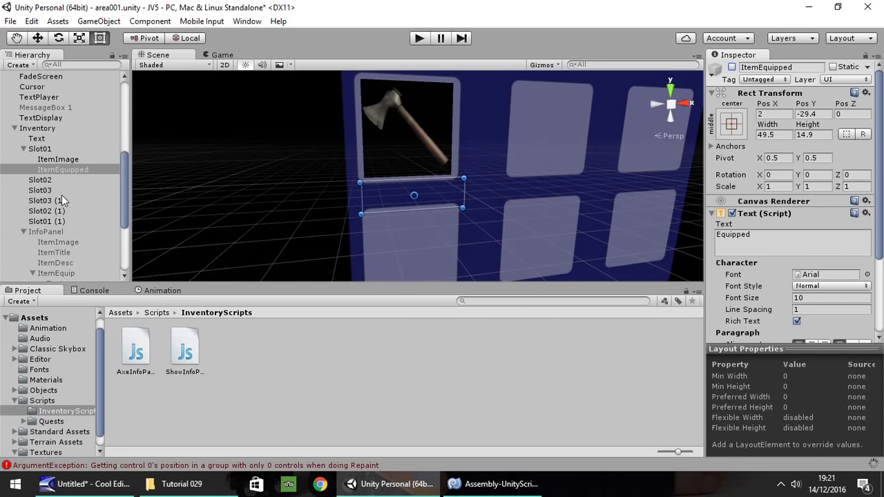
{"action": "left_click", "coordinate": [58, 159]}
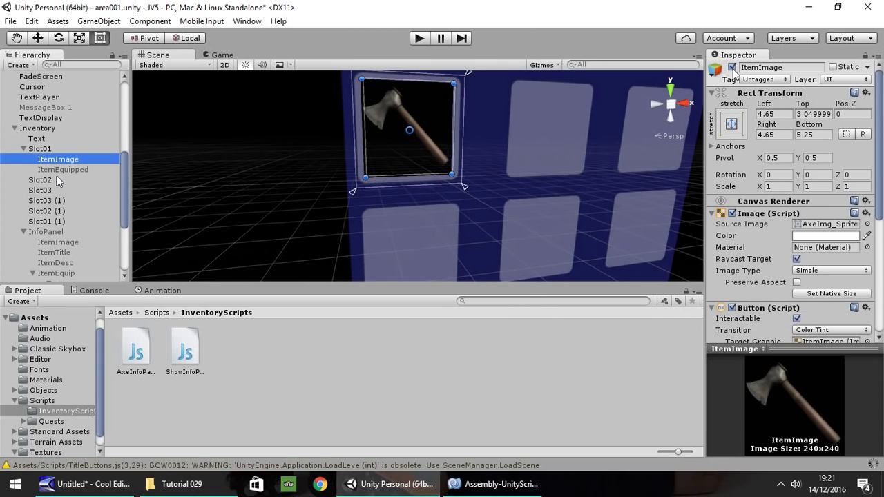
{"action": "left_click", "coordinate": [43, 129]}
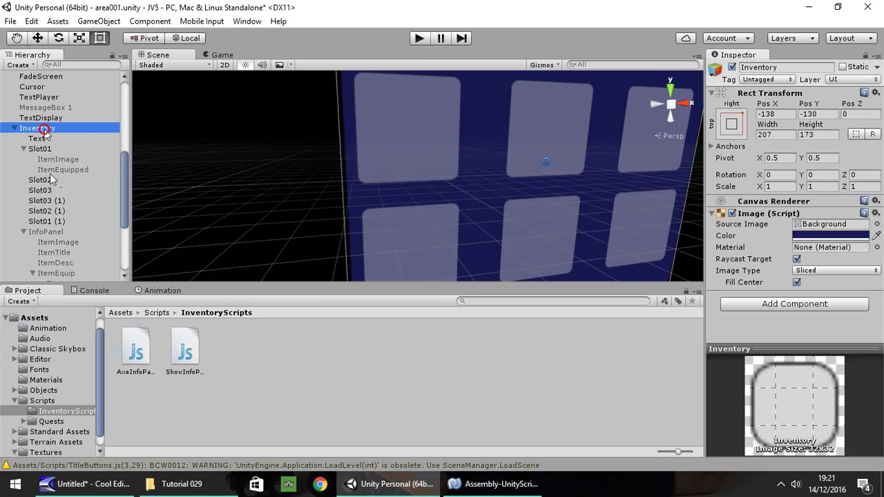
{"action": "scroll", "coordinate": [50, 187], "scroll_direction": "down", "scroll_amount": 4}
{"action": "left_click", "coordinate": [48, 114]}
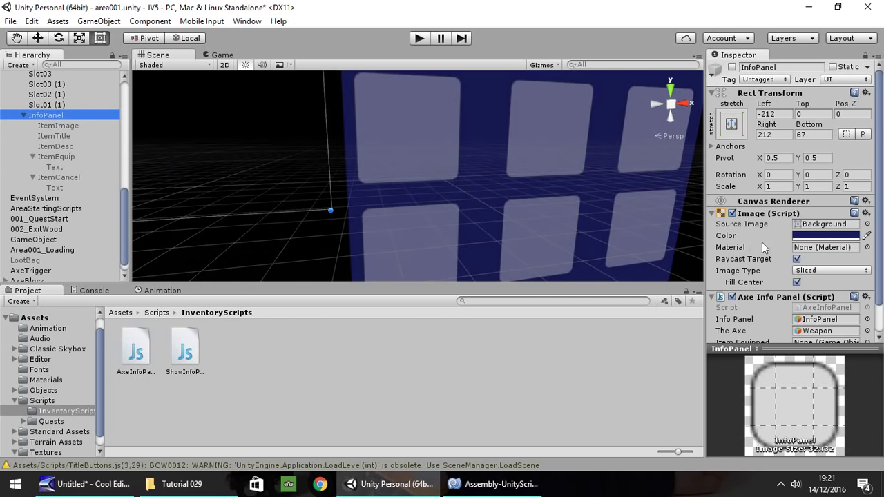
{"action": "scroll", "coordinate": [59, 102], "scroll_direction": "up", "scroll_amount": 3}
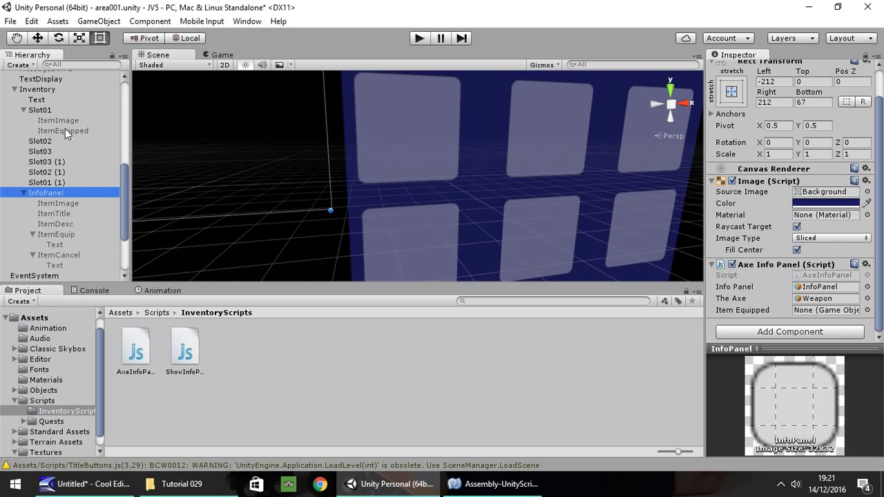
{"action": "left_click_drag", "start_coordinate": [63, 131], "coordinate": [826, 314]}
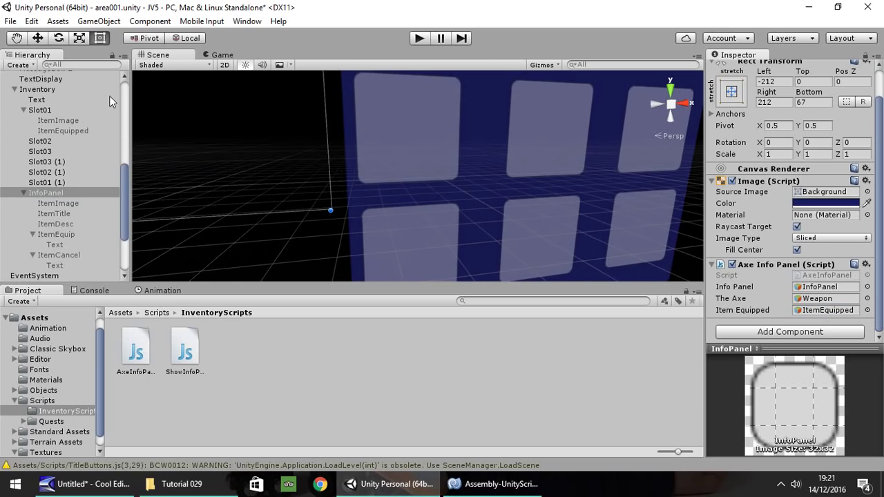
Deactivate the Inventory object to hide the inventory panel again
{"action": "scroll", "coordinate": [109, 102], "scroll_direction": "up", "scroll_amount": 3}
{"action": "left_click", "coordinate": [39, 168]}
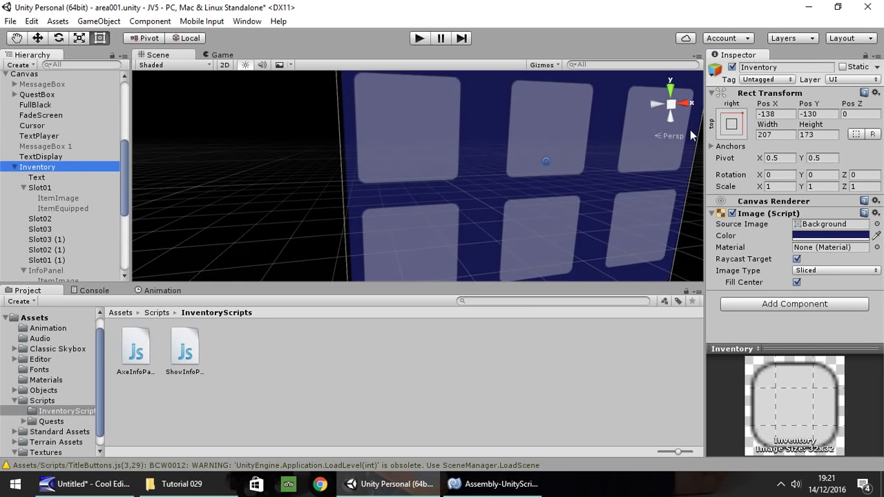
{"action": "left_click", "coordinate": [732, 66]}
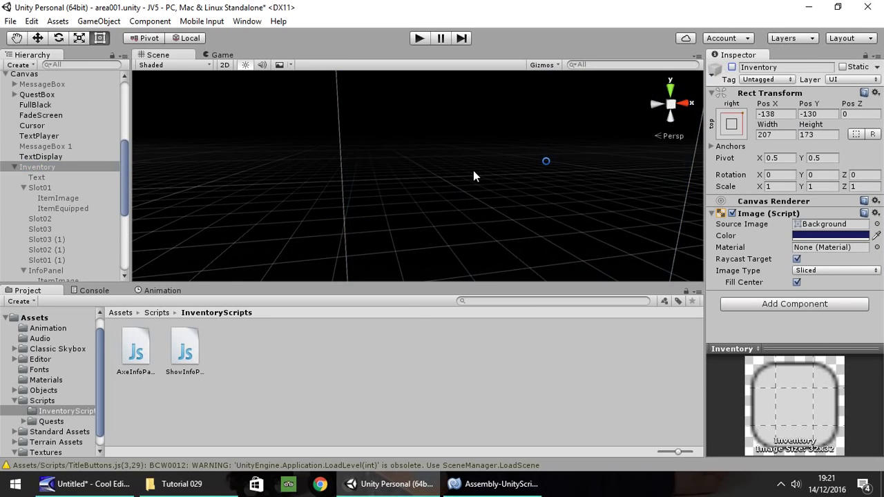
Start the play test, walk to the axe with W and pick it up with E
{"action": "left_click", "coordinate": [418, 40]}
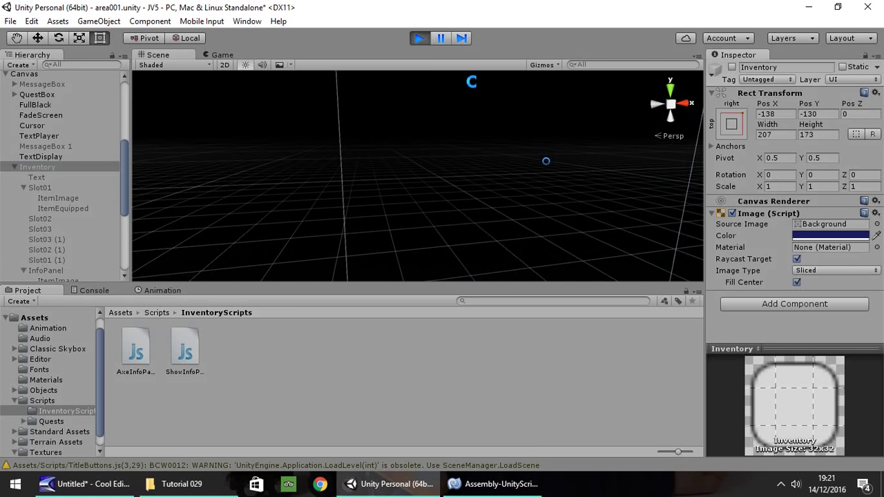
{"action": "key", "text": "w"}
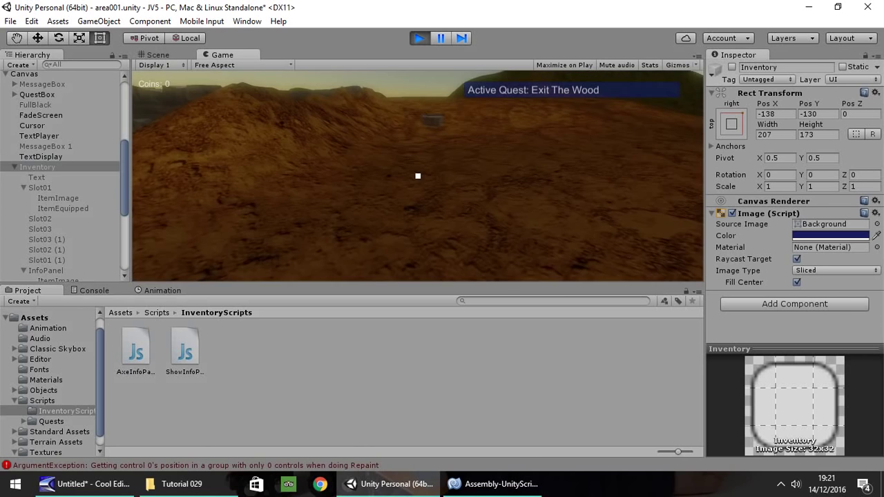
{"action": "key", "text": "e"}
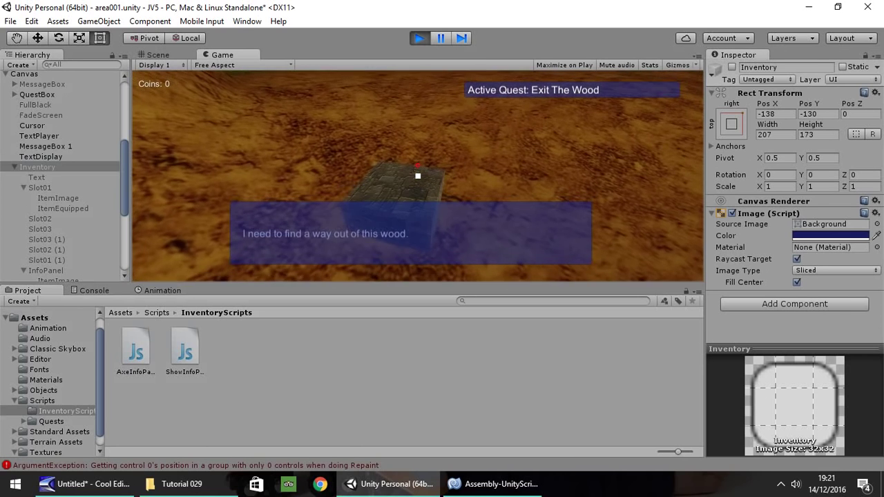
Equip the axe from its inventory slot so the red 'Equipped' label appears, then close the inventory
{"action": "key", "text": "i"}
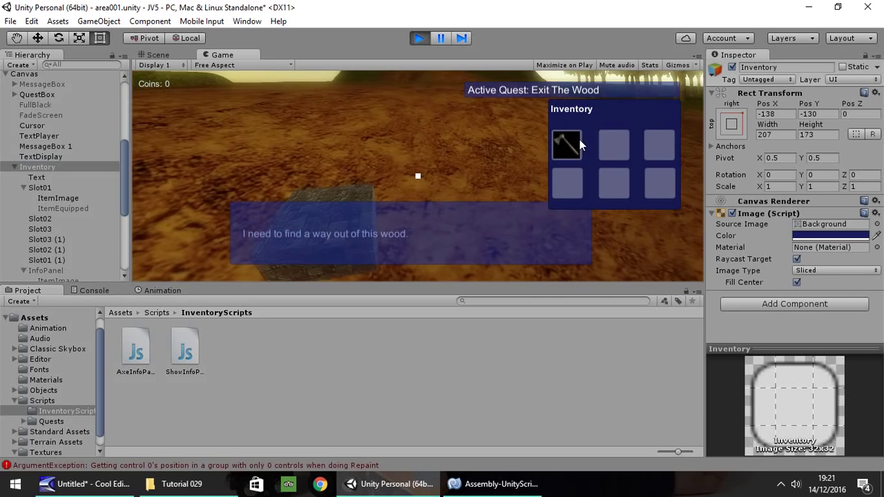
{"action": "left_click", "coordinate": [569, 145]}
{"action": "left_click", "coordinate": [476, 156]}
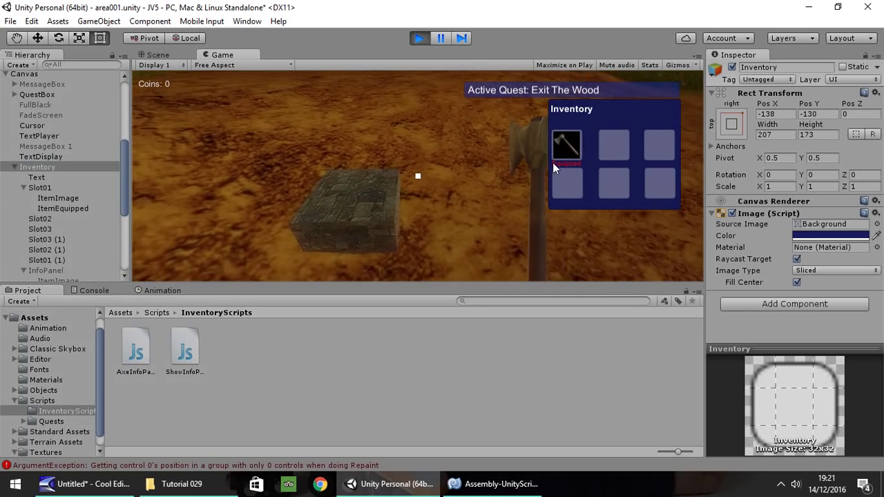
{"action": "key", "text": "i"}
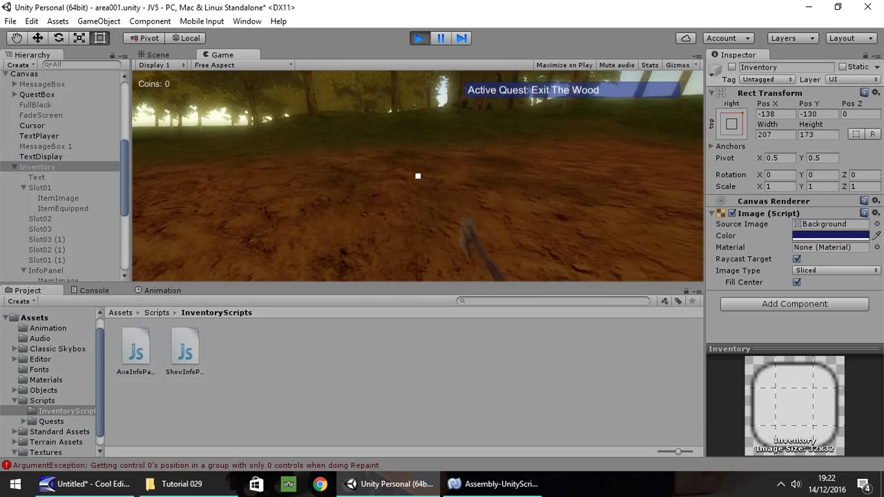
Stop the play test and return to scene editing, also pressing Ctrl+P
{"action": "left_click", "coordinate": [420, 38]}
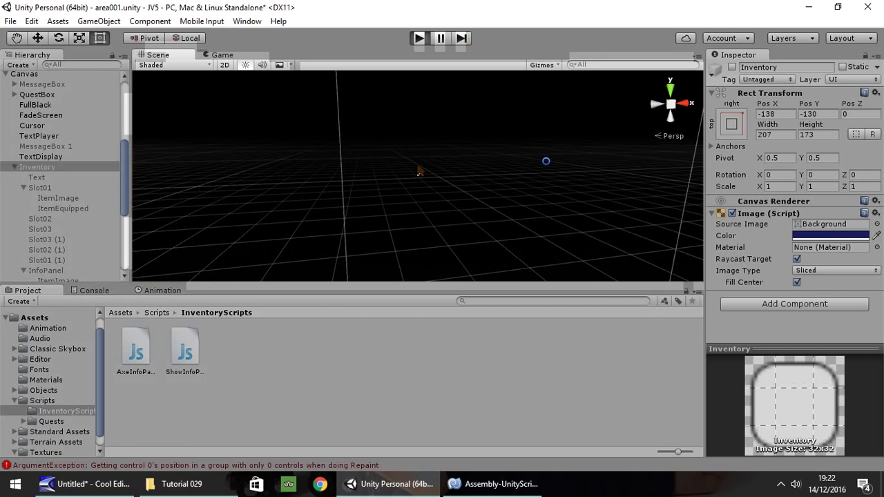
{"action": "key", "text": "ctrl+p"}
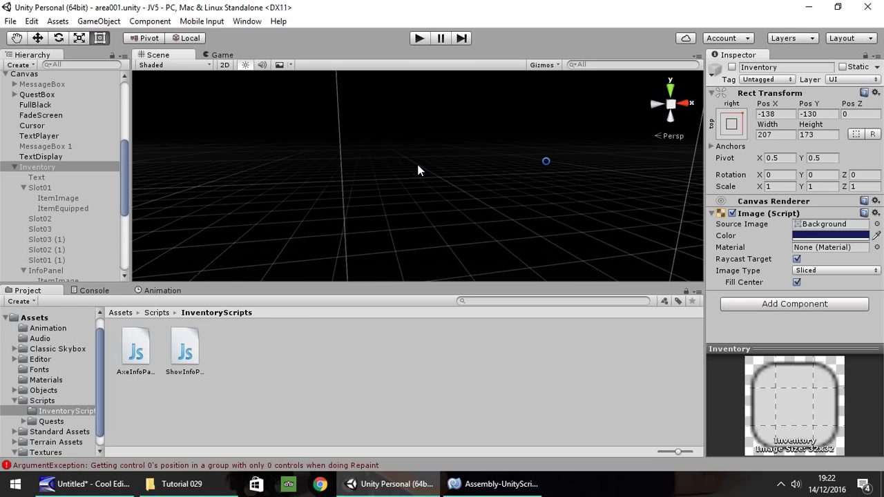